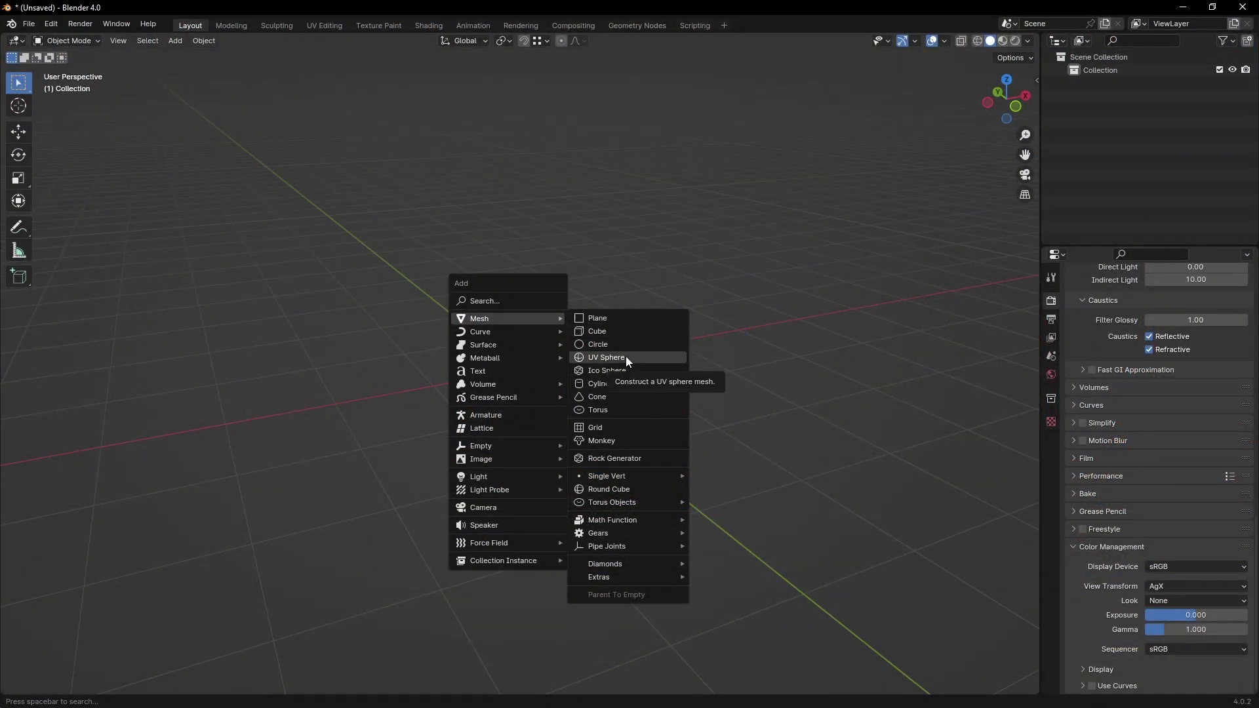
pyautogui.click(625, 357)
pyautogui.moveTo(492, 377)
pyautogui.mouseDown(button='middle')
pyautogui.moveTo(572, 385)
pyautogui.moveTo(435, 385)
pyautogui.moveTo(501, 384)
pyautogui.mouseUp(button='middle')
pyautogui.scroll(3, 501, 384)
pyautogui.press('Delete')
# Step: Add a cube and subdivide its mesh into a sphere using 10 cuts and a smoothness of 1
pyautogui.hotkey('shift', 'a')
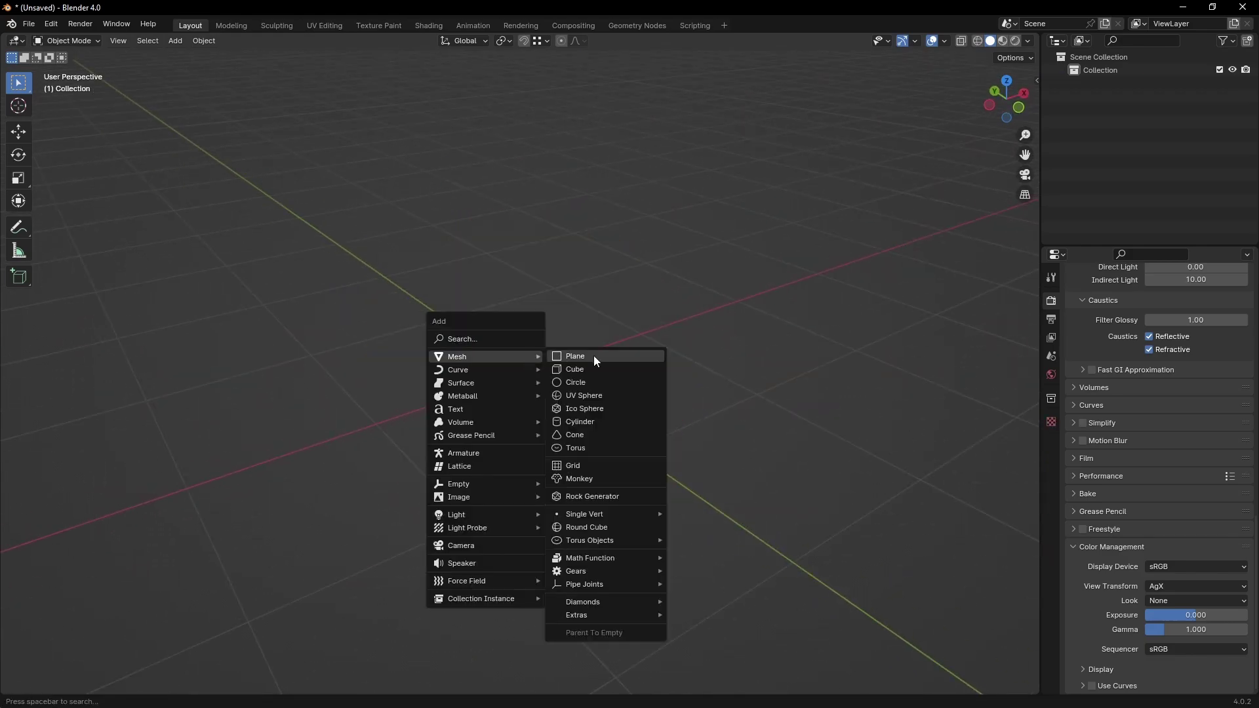
pyautogui.click(577, 364)
pyautogui.press('Tab')
pyautogui.rightClick(544, 379)
pyautogui.click(544, 382)
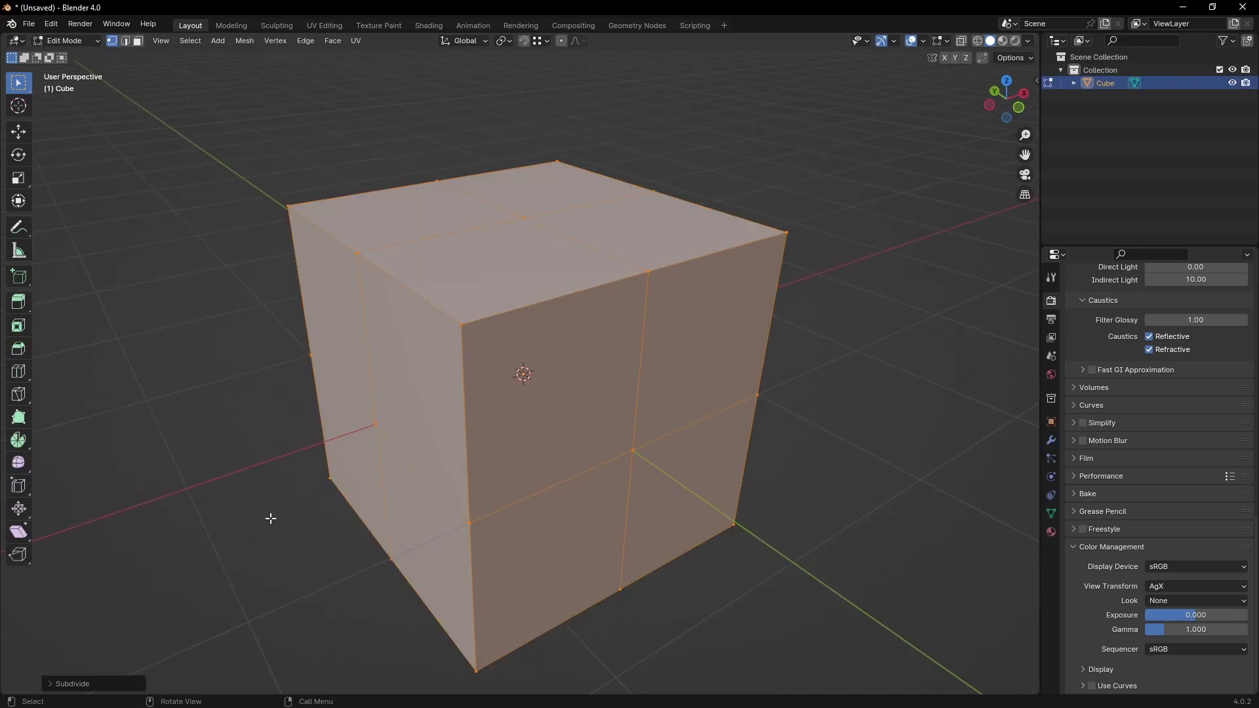
pyautogui.click(58, 684)
pyautogui.moveTo(141, 608); pyautogui.dragTo(216, 594)
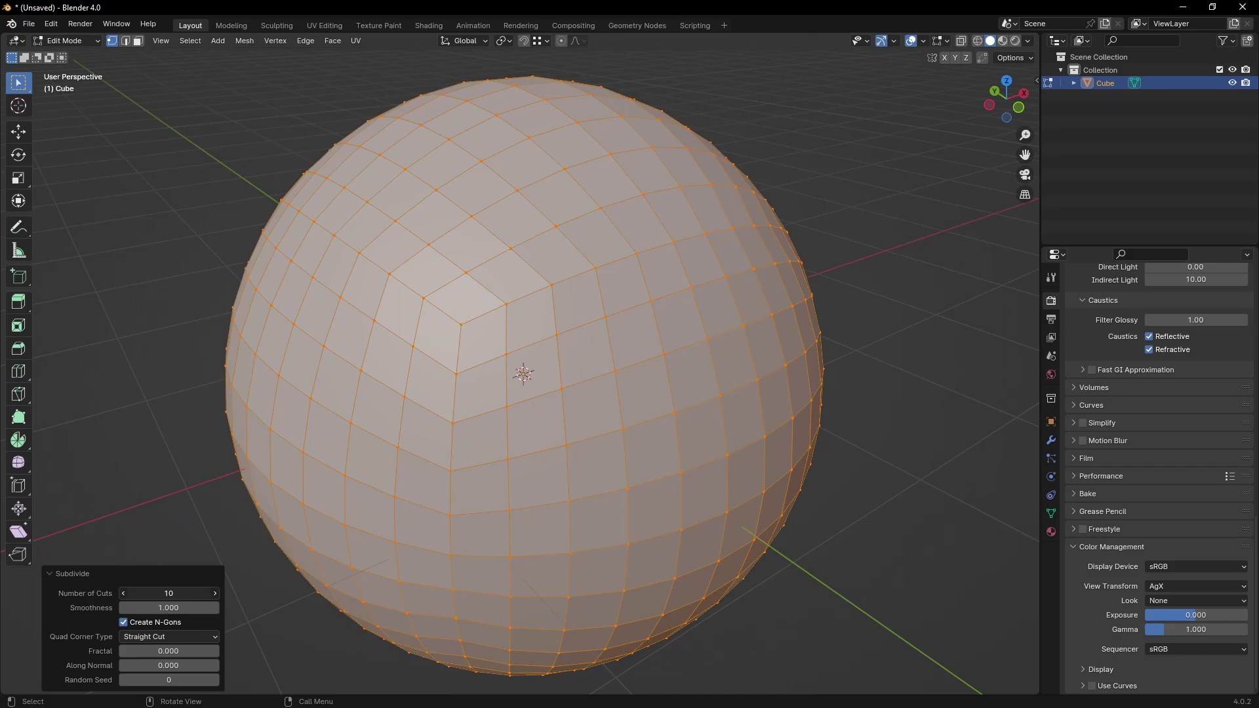
# Step: Shape the faces around the sphere's top pole into a flat, regular circle with the Circle operation
pyautogui.hotkey('alt', 'a')
pyautogui.press('3')
pyautogui.press('KP_7')
pyautogui.rightClick(509, 371)
pyautogui.moveTo(509, 334)
pyautogui.click(605, 344)
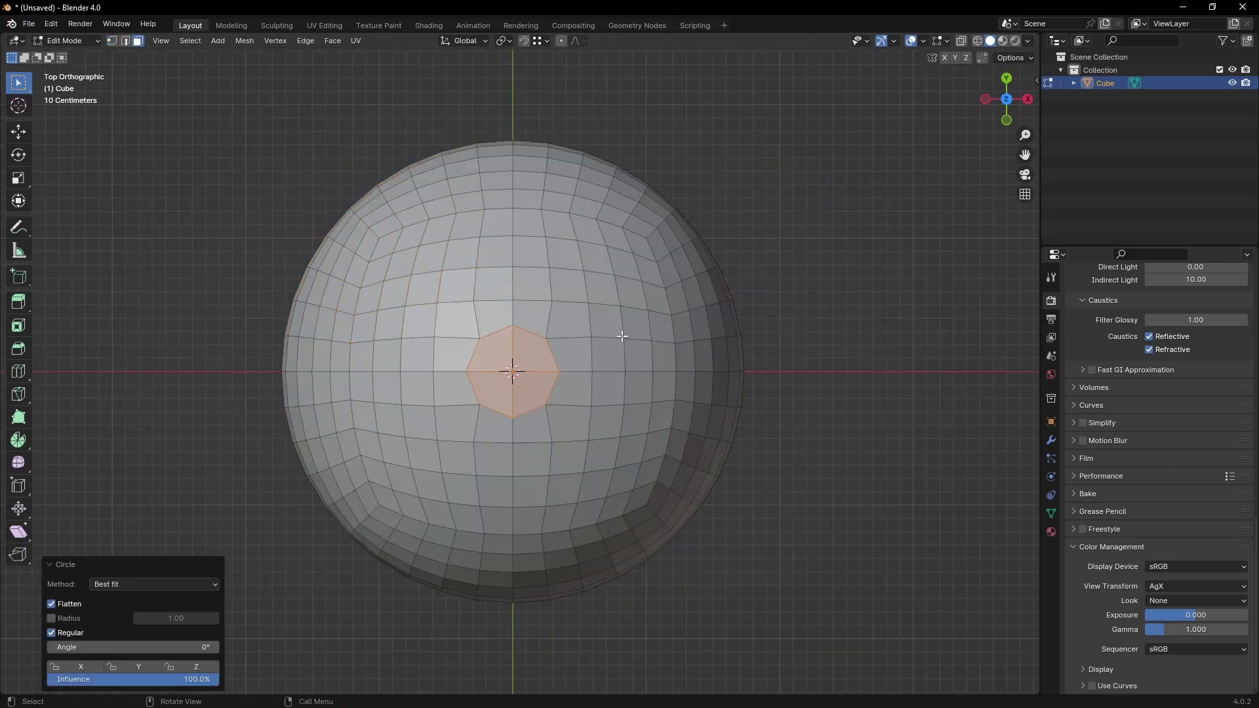
# Step: Inset the circular top faces by about 0.088 m and extrude them upward by about 0.06 m
pyautogui.scroll(1, 646, 318)
pyautogui.press('o')
pyautogui.click(682, 289)
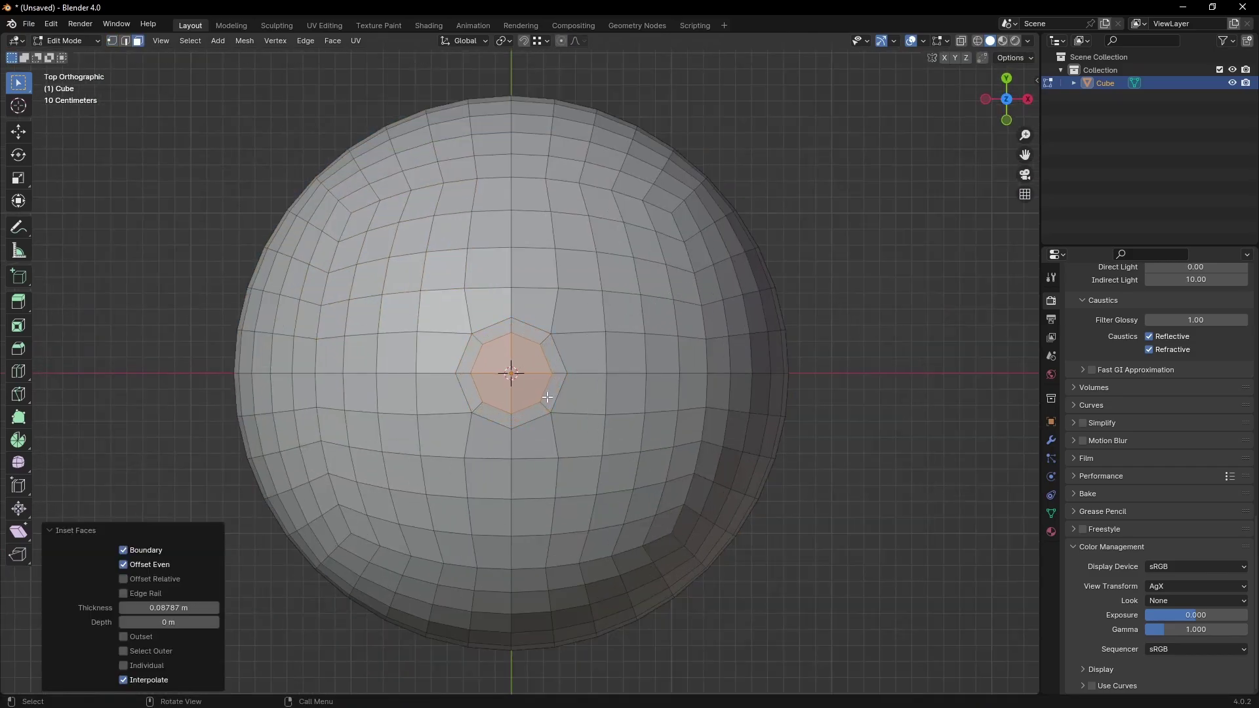
pyautogui.moveTo(682, 289); pyautogui.dragTo(586, 386, button='middle')
pyautogui.press('g')
pyautogui.press('z')
pyautogui.click(588, 369)
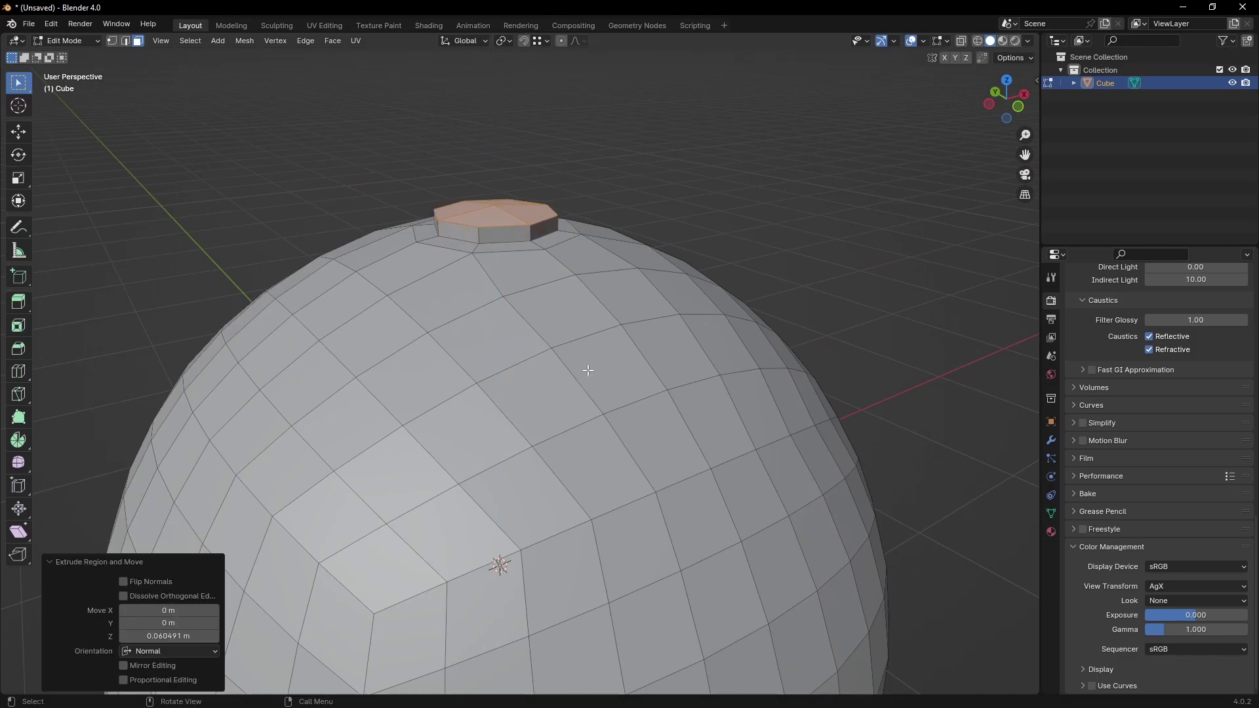
# Step: Scale and extrude the raised faces into a short neck, and delete its top faces to leave it open
pyautogui.press('s')
pyautogui.click(579, 350)
pyautogui.press('e')
pyautogui.click(574, 335)
pyautogui.press('x')
pyautogui.press('f')
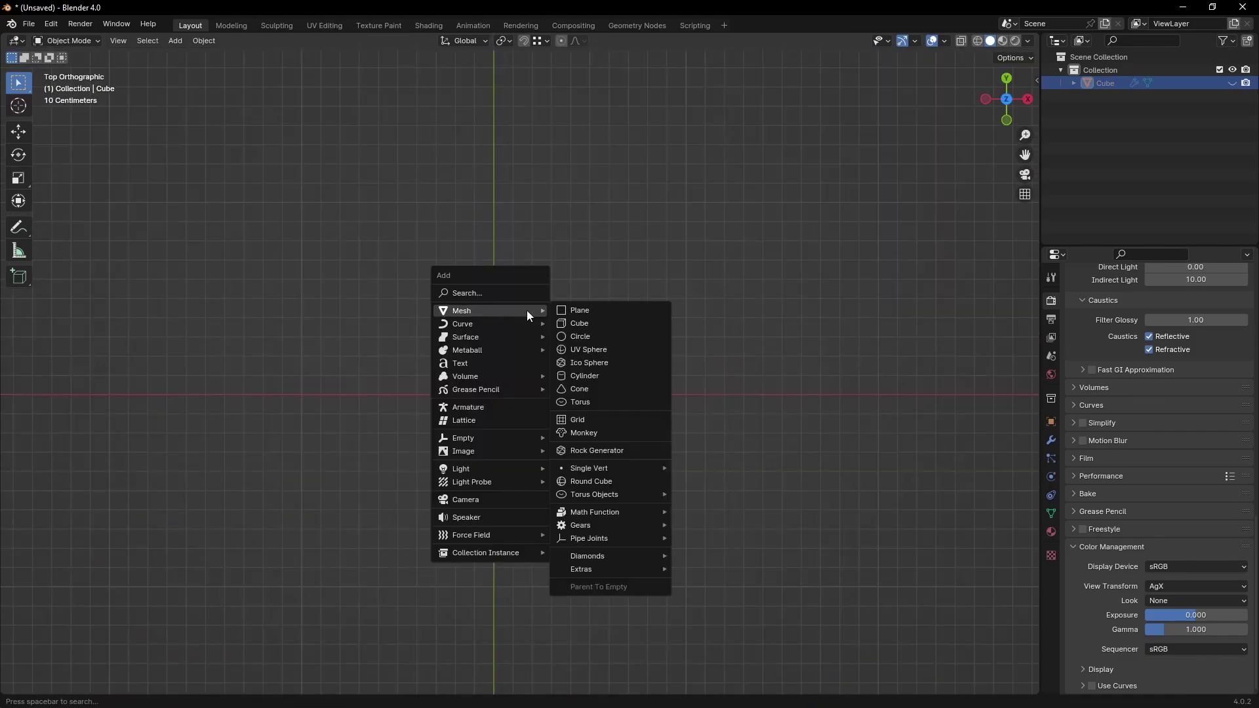
# Step: Add a plane and, from the right view, extrude its end edge in several upward segments to form a curved lip
pyautogui.click(606, 309)
pyautogui.press('KP_Decimal')
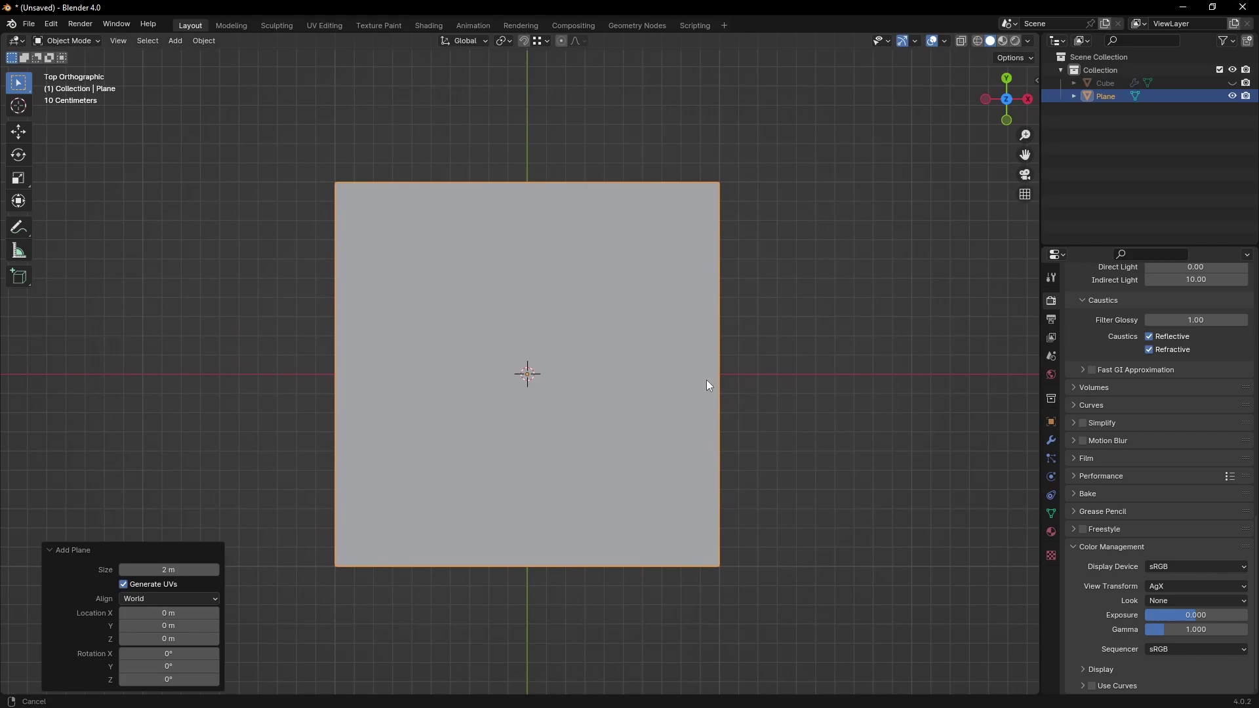
pyautogui.press('Tab')
pyautogui.press('KP_3')
pyautogui.press('e')
pyautogui.click(427, 422)
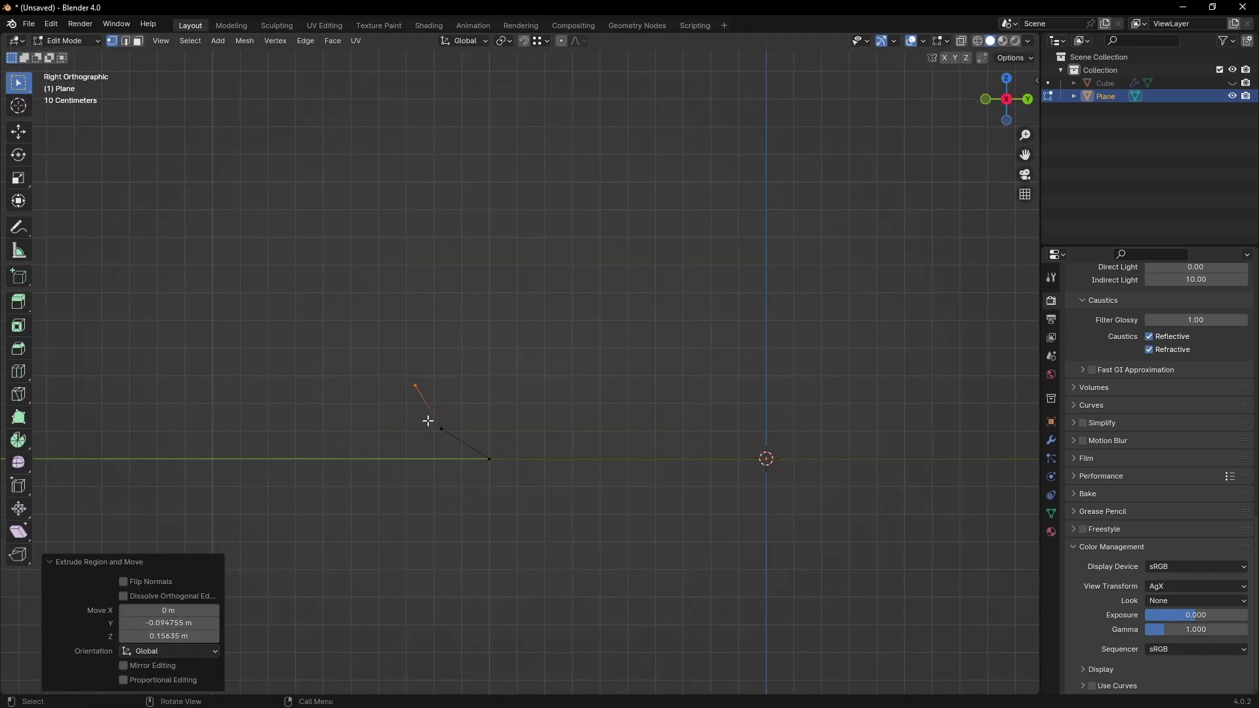
pyautogui.press('e')
pyautogui.click(422, 366)
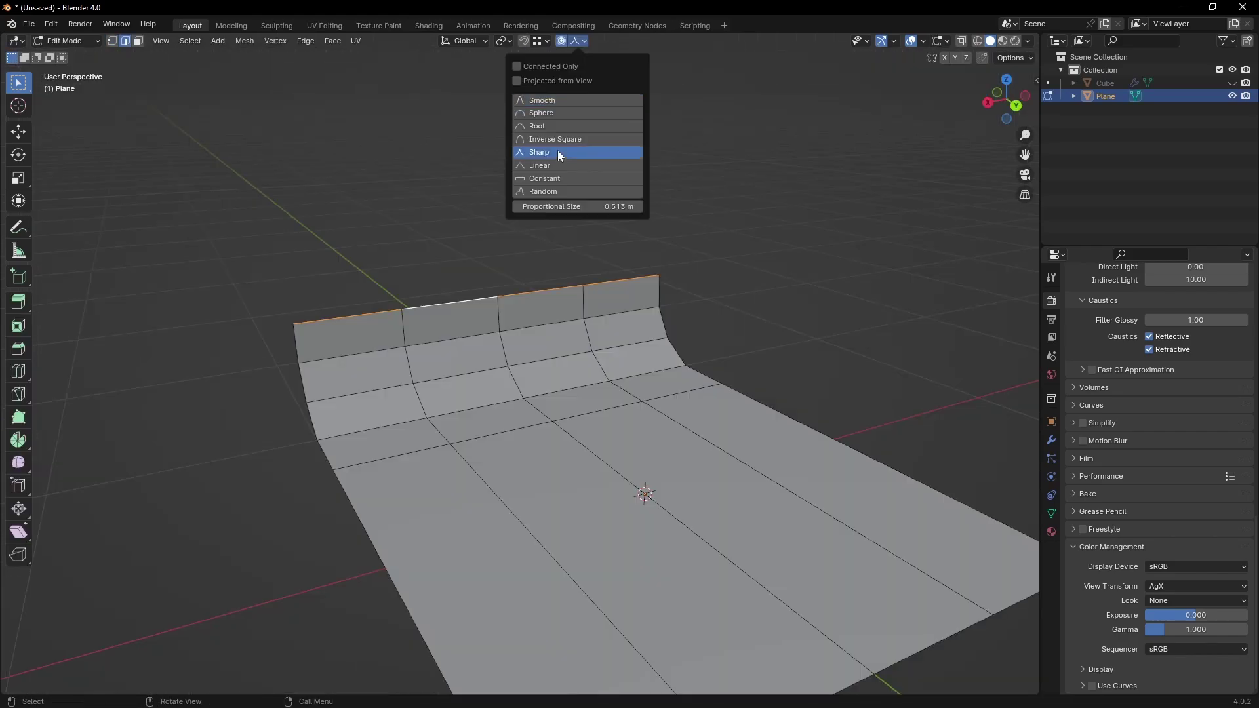
# Step: Scale the lip's end edge to about 0.5 along X using proportional editing with Sharp falloff
pyautogui.click(558, 153)
pyautogui.press('s')
pyautogui.press('x')
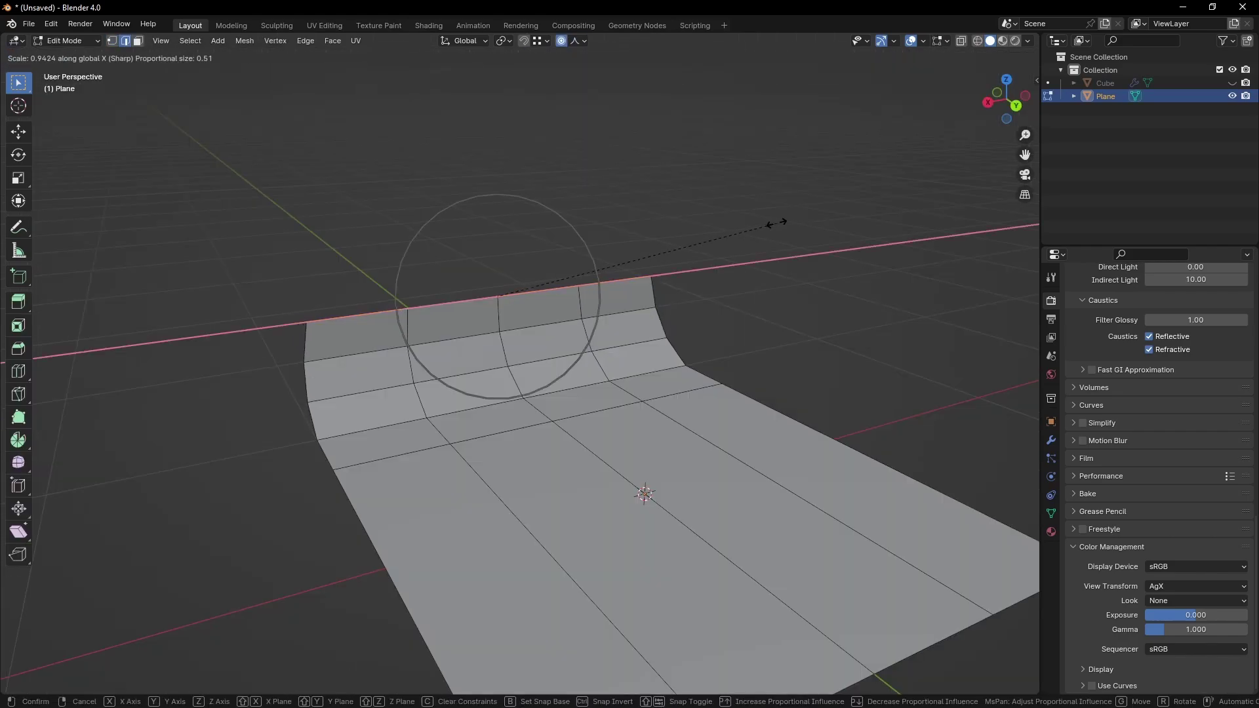
pyautogui.click(639, 223)
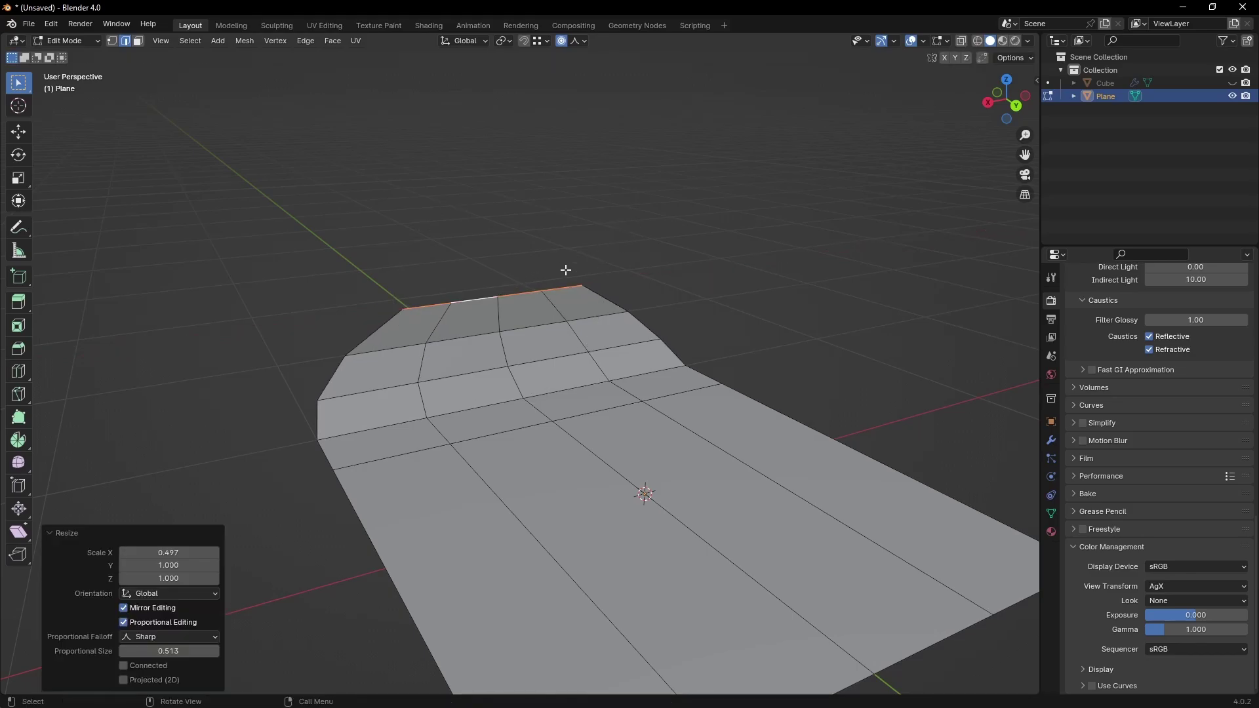
# Step: Raise the lip's end edge by about 0.12 m along Z with proportional editing to round the petal
pyautogui.moveTo(568, 269); pyautogui.dragTo(511, 247, button='middle')
pyautogui.press('g')
pyautogui.press('z')
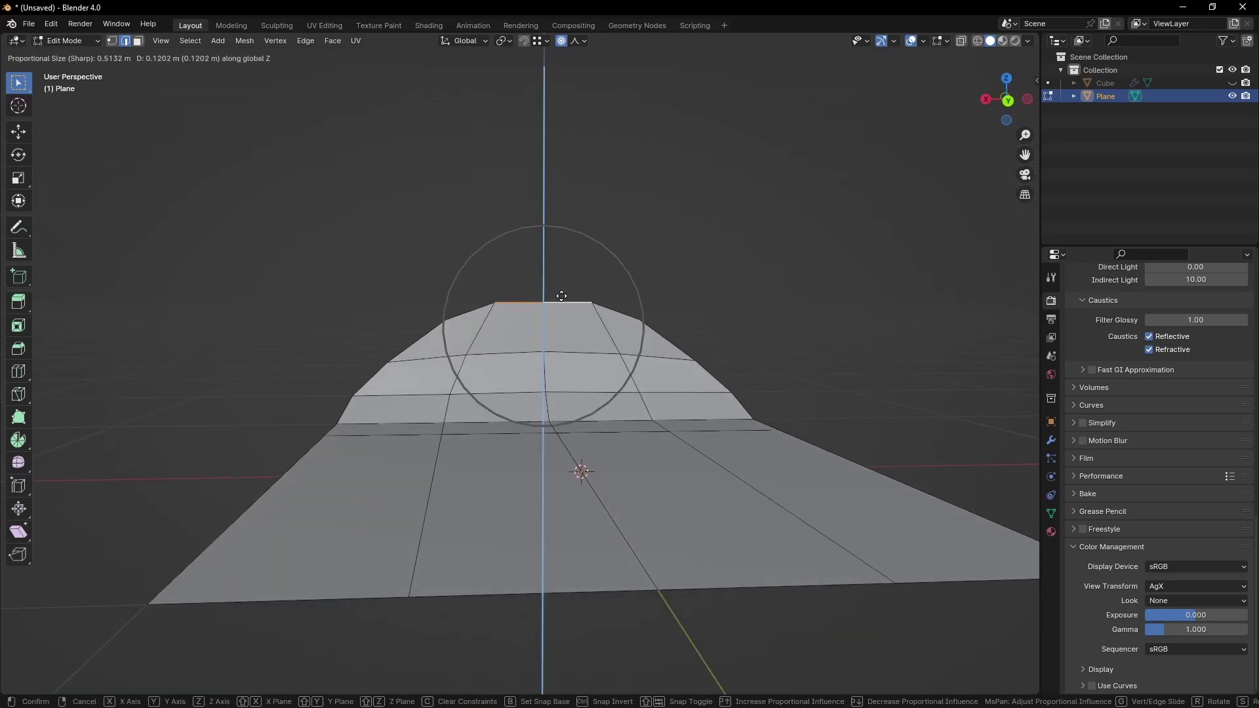
pyautogui.click(561, 296)
# Step: Give the petal plane an Array modifier with a count of 8 and a Simple Deform modifier set to Bend around Z
pyautogui.press('Tab')
pyautogui.scroll(-4, 506, 336)
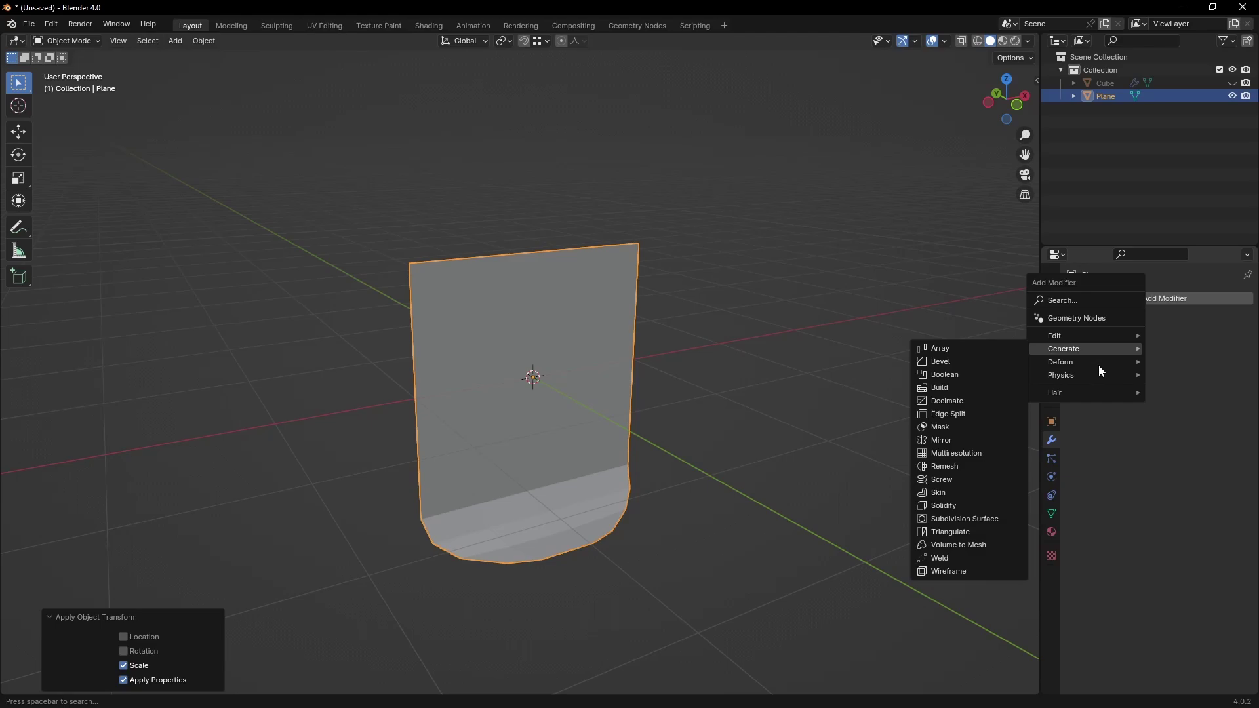
pyautogui.click(973, 348)
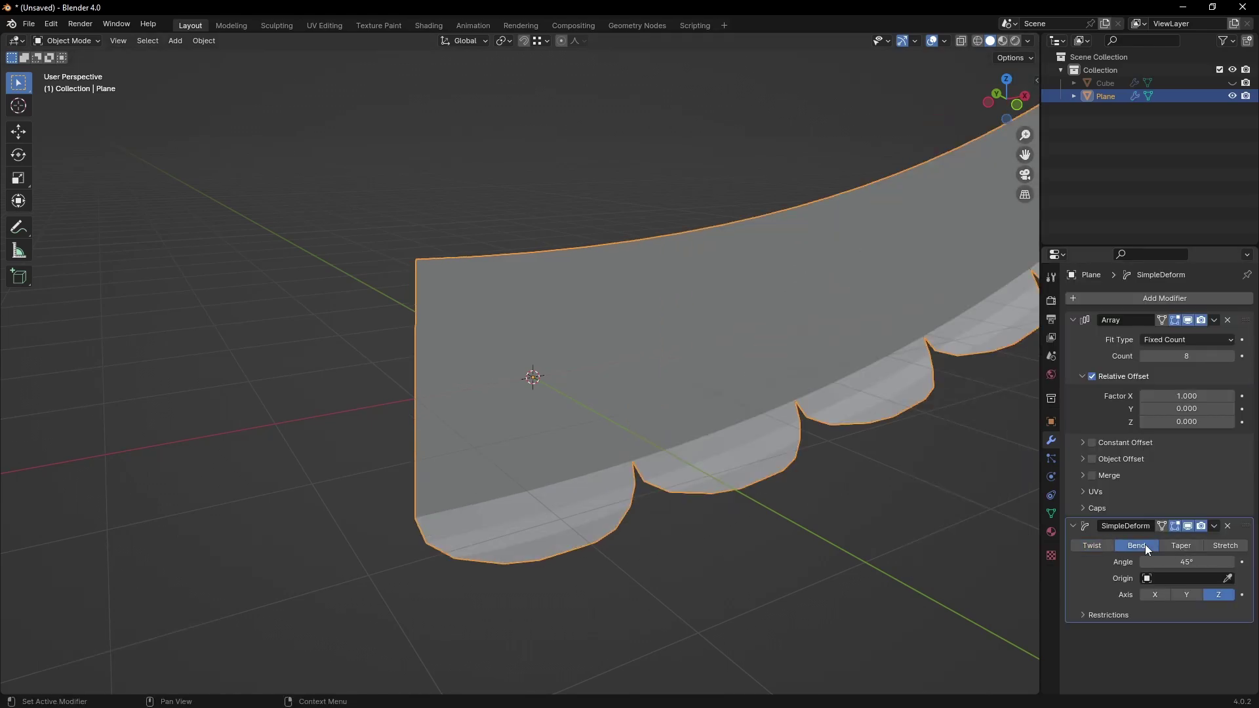
pyautogui.scroll(-4, 778, 403)
pyautogui.hotkey('ctrl', 'a')
pyautogui.click(650, 344)
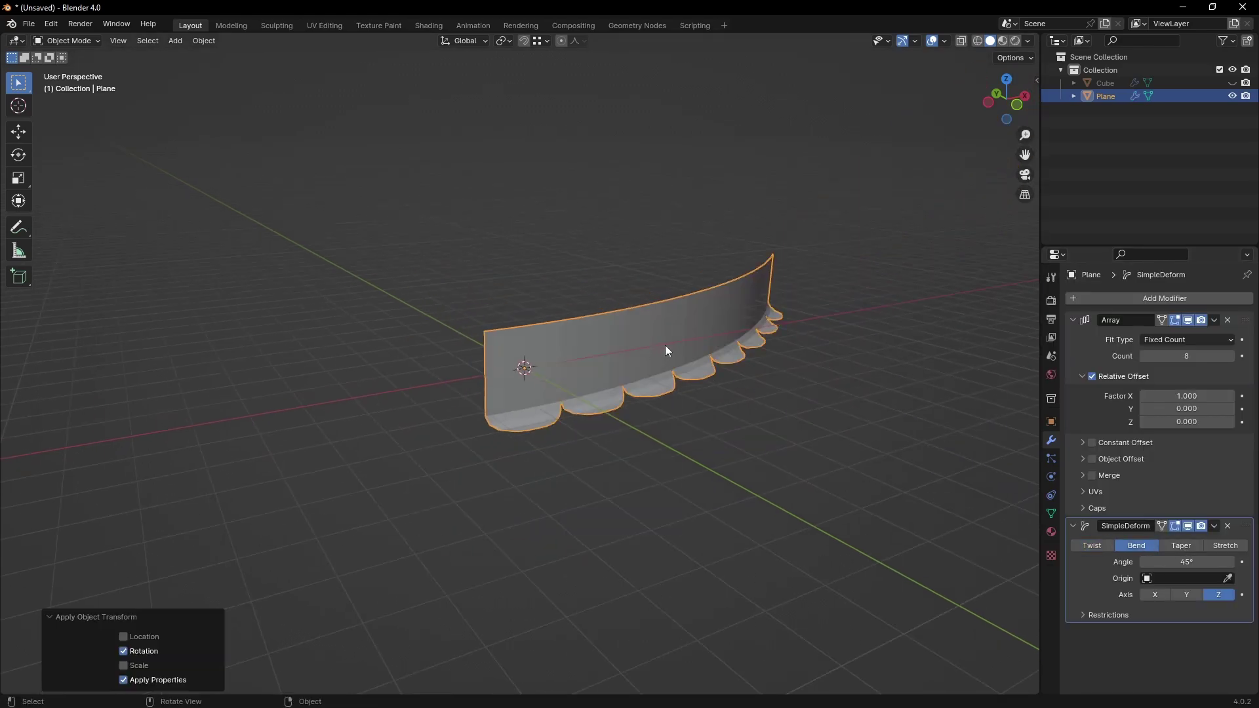
pyautogui.hotkey('ctrl', 'z')
# Step: Apply all transforms to the petal strip and set its bend angle to 360° to close it into a ring
pyautogui.scroll(2, 722, 350)
pyautogui.scroll(-1, 748, 353)
pyautogui.keyDown('shift'); pyautogui.moveTo(748, 353); pyautogui.dragTo(628, 391, button='middle'); pyautogui.keyUp('shift')
pyautogui.moveTo(562, 384)
pyautogui.mouseDown(button='middle')
pyautogui.moveTo(612, 378)
pyautogui.moveTo(545, 371)
pyautogui.mouseUp(button='middle')
pyautogui.hotkey('ctrl', 'a')
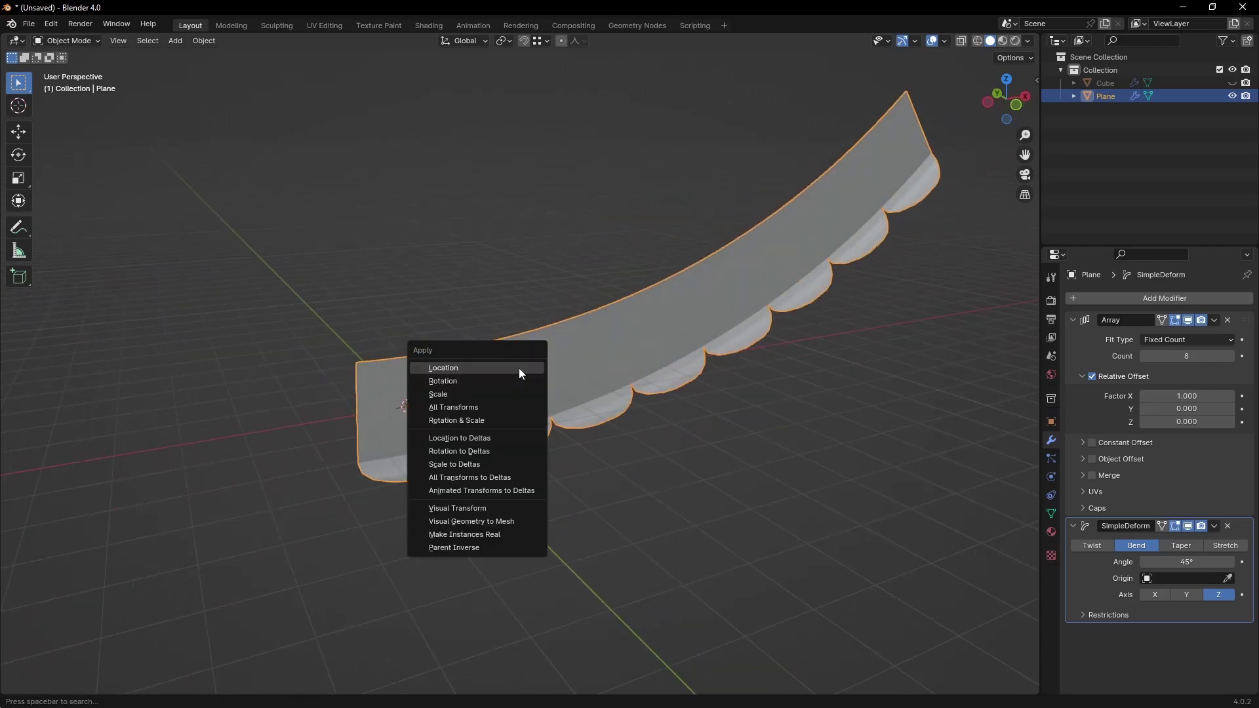
pyautogui.click(505, 408)
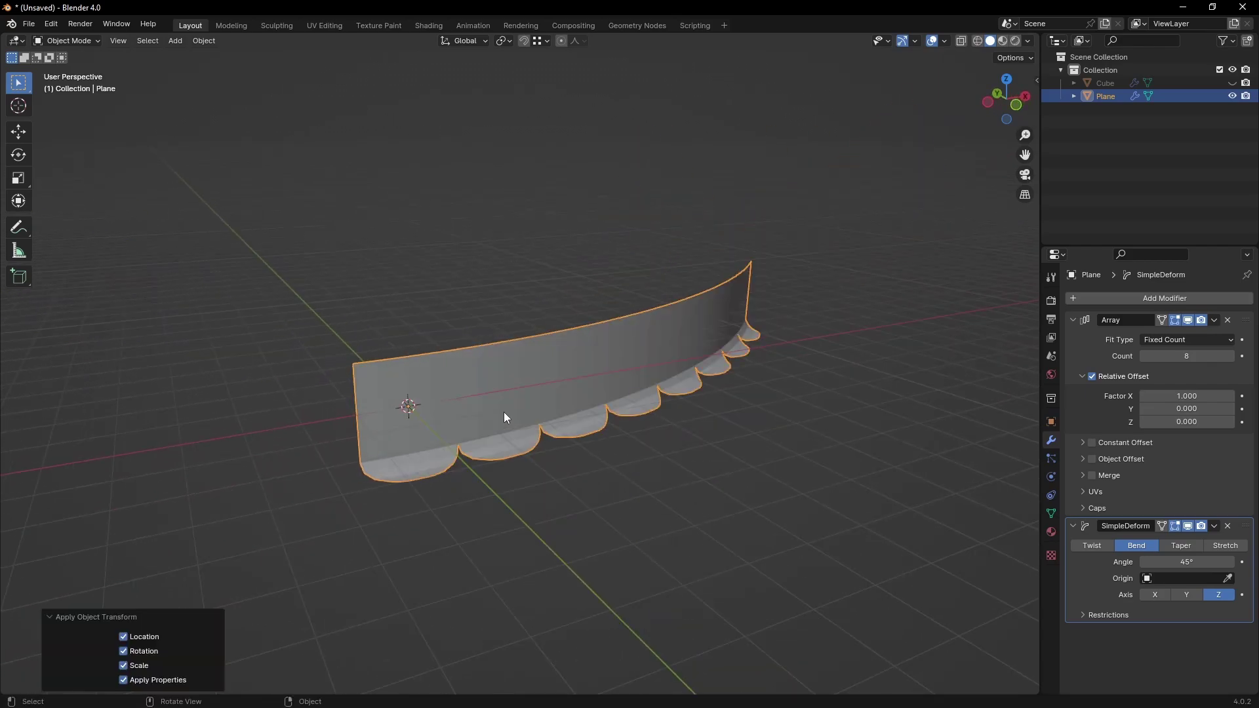
pyautogui.click(1182, 562)
pyautogui.write('360')
pyautogui.press('Return')
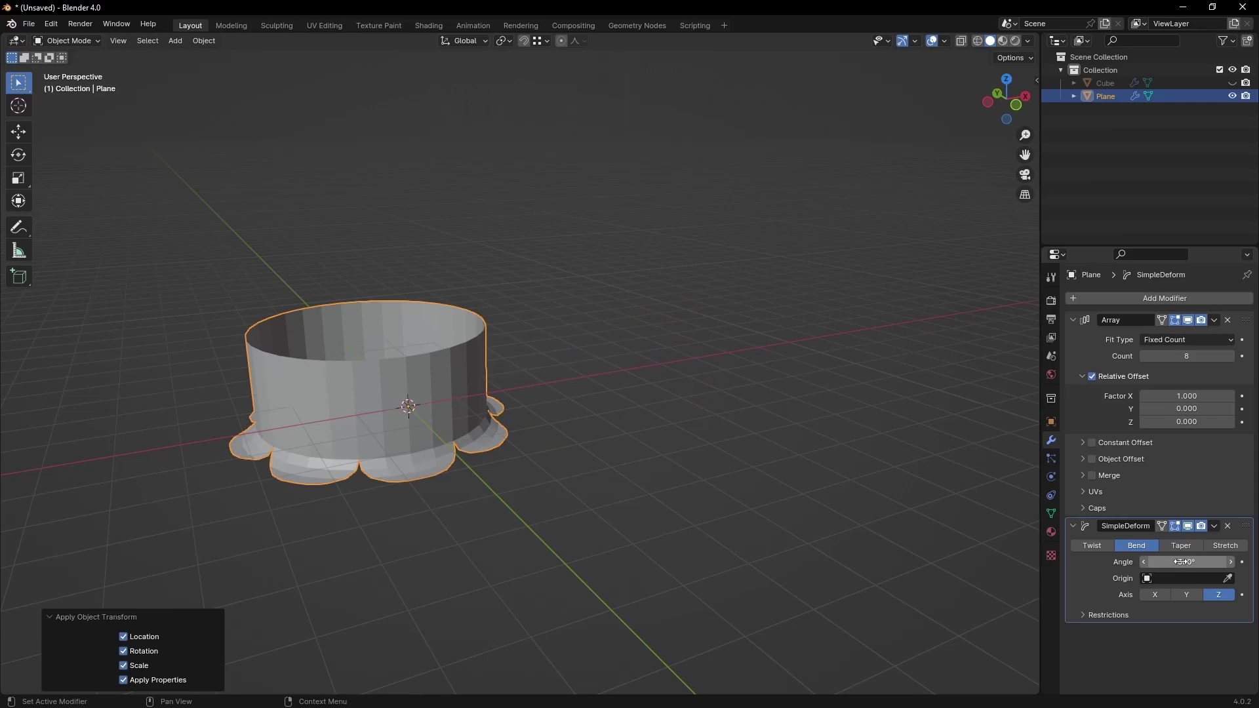
# Step: Convert the scalloped ring to a mesh and shade it smooth
pyautogui.scroll(2, 569, 391)
pyautogui.keyDown('shift'); pyautogui.moveTo(382, 396); pyautogui.dragTo(569, 391, button='middle'); pyautogui.keyUp('shift')
pyautogui.press('q')
pyautogui.click(593, 394)
pyautogui.rightClick(574, 395)
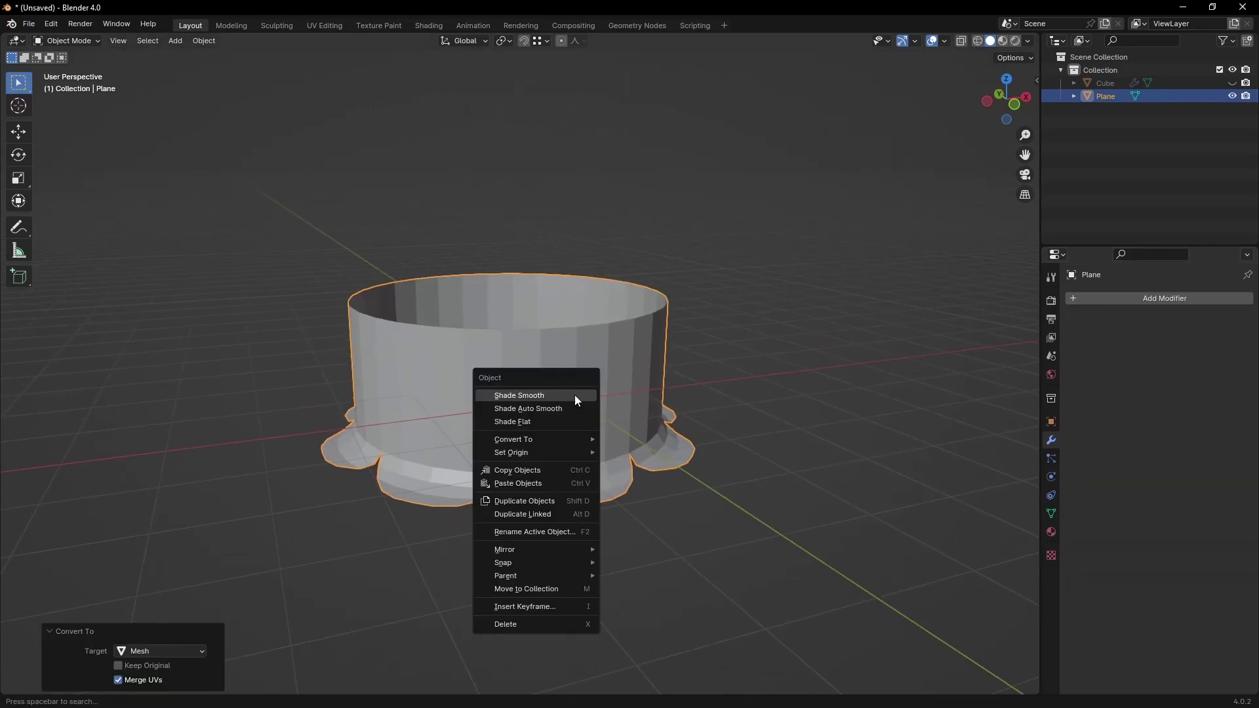
pyautogui.click(575, 395)
# Step: Merge all of the scalloped ring's vertices by distance
pyautogui.press('Tab')
pyautogui.press('m')
pyautogui.click(604, 441)
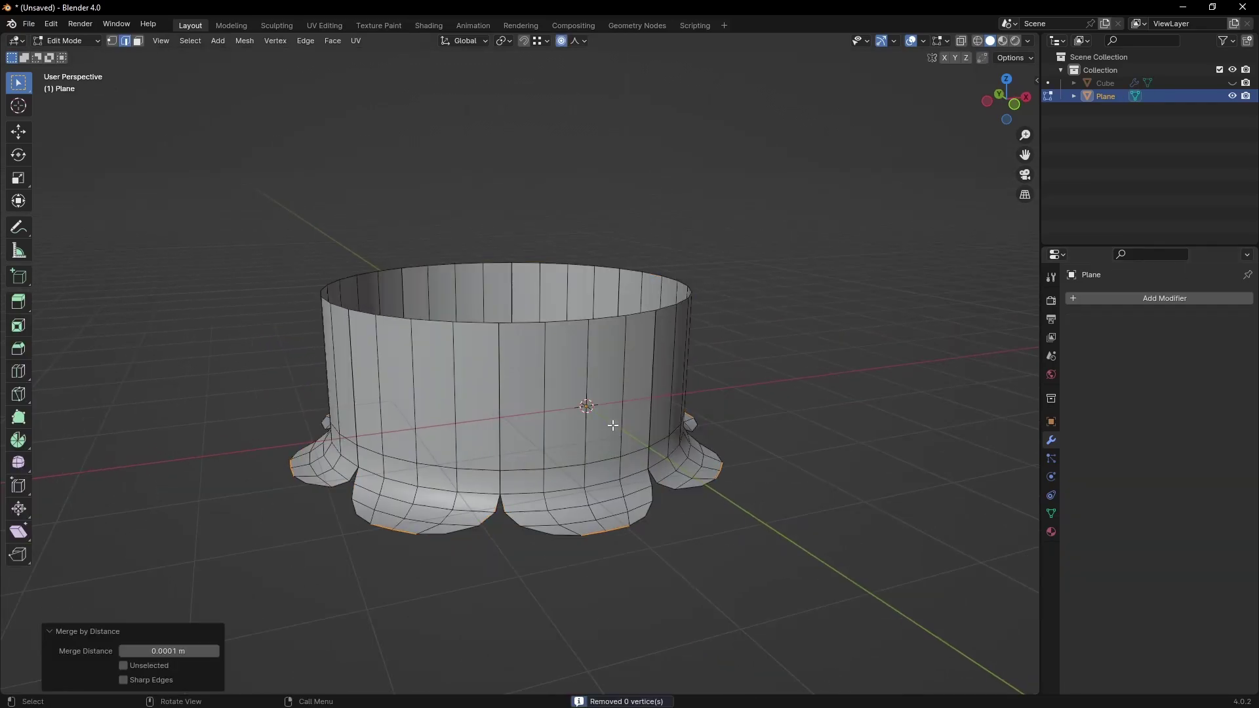
pyautogui.press('a')
pyautogui.press('m')
pyautogui.click(607, 421)
pyautogui.press('Tab')
# Step: Scale the scalloped cap down to about 0.149 and align it over the ornament's neck from the top view
pyautogui.moveTo(608, 421); pyautogui.dragTo(583, 430, button='middle')
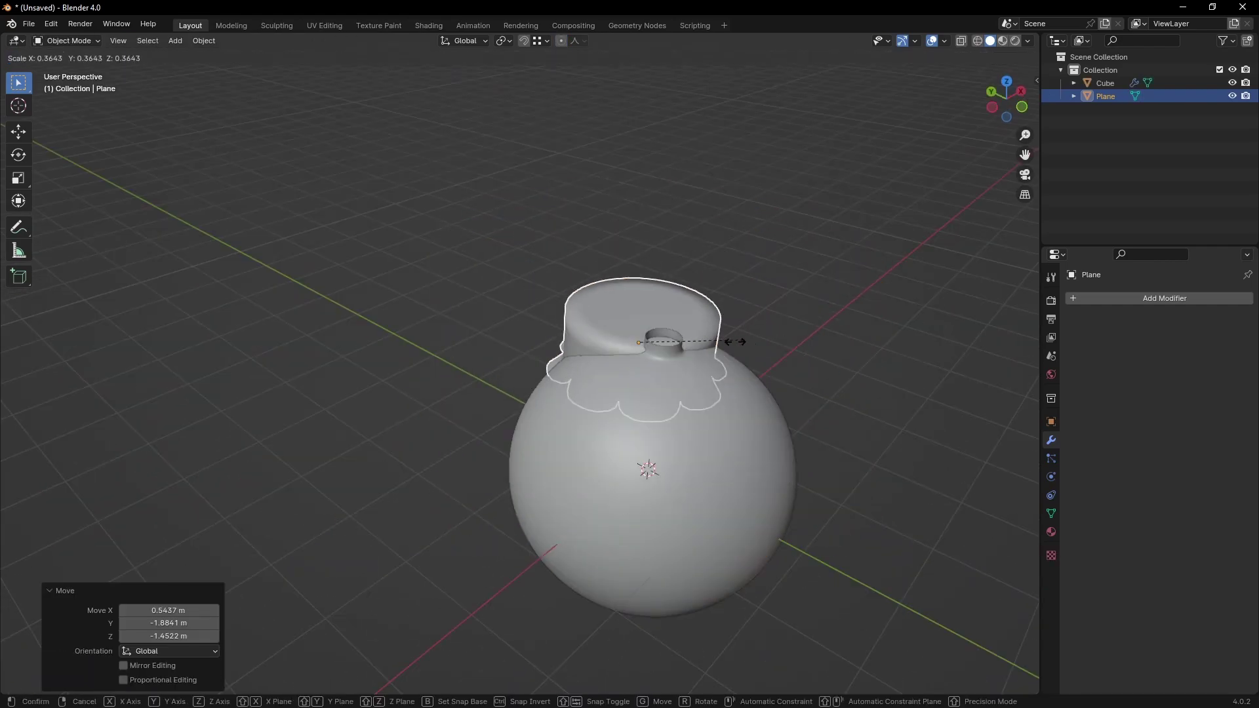
pyautogui.press('`')
pyautogui.click(681, 299)
pyautogui.press('g')
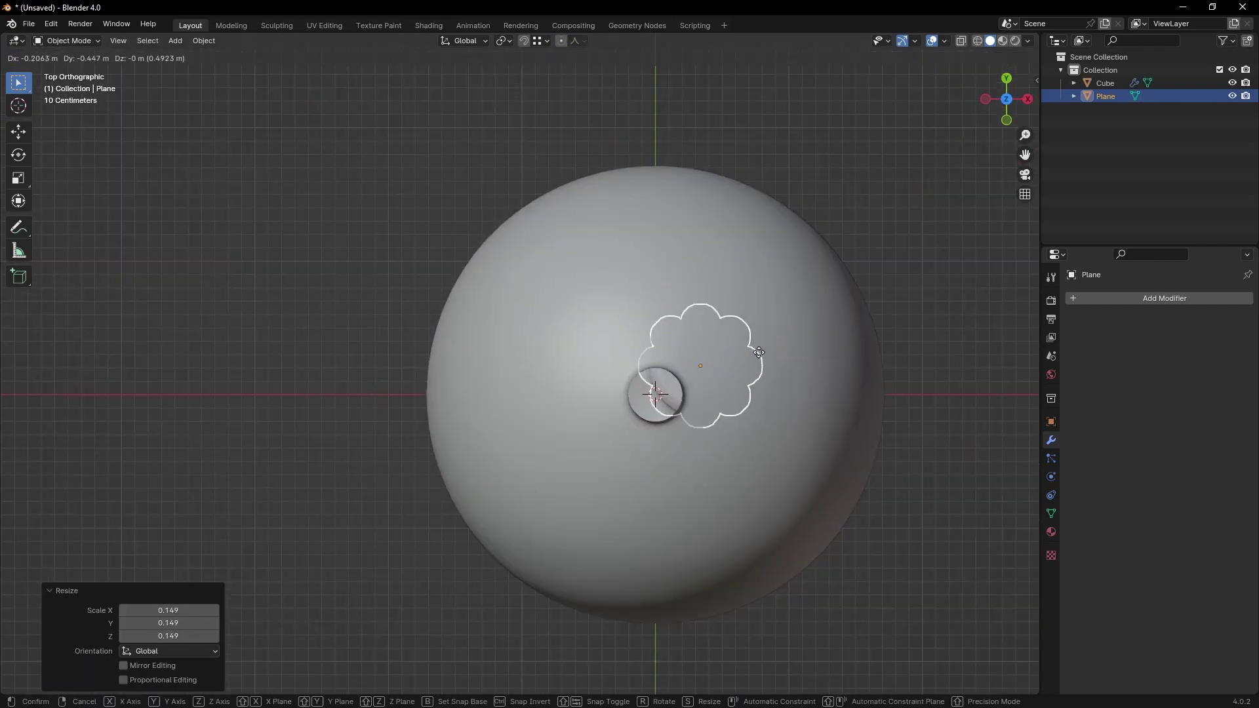
pyautogui.click(723, 364)
# Step: Raise the cap by about 0.55 m along Z onto the ornament's neck
pyautogui.moveTo(723, 363); pyautogui.dragTo(778, 289, button='middle')
pyautogui.scroll(3, 778, 288)
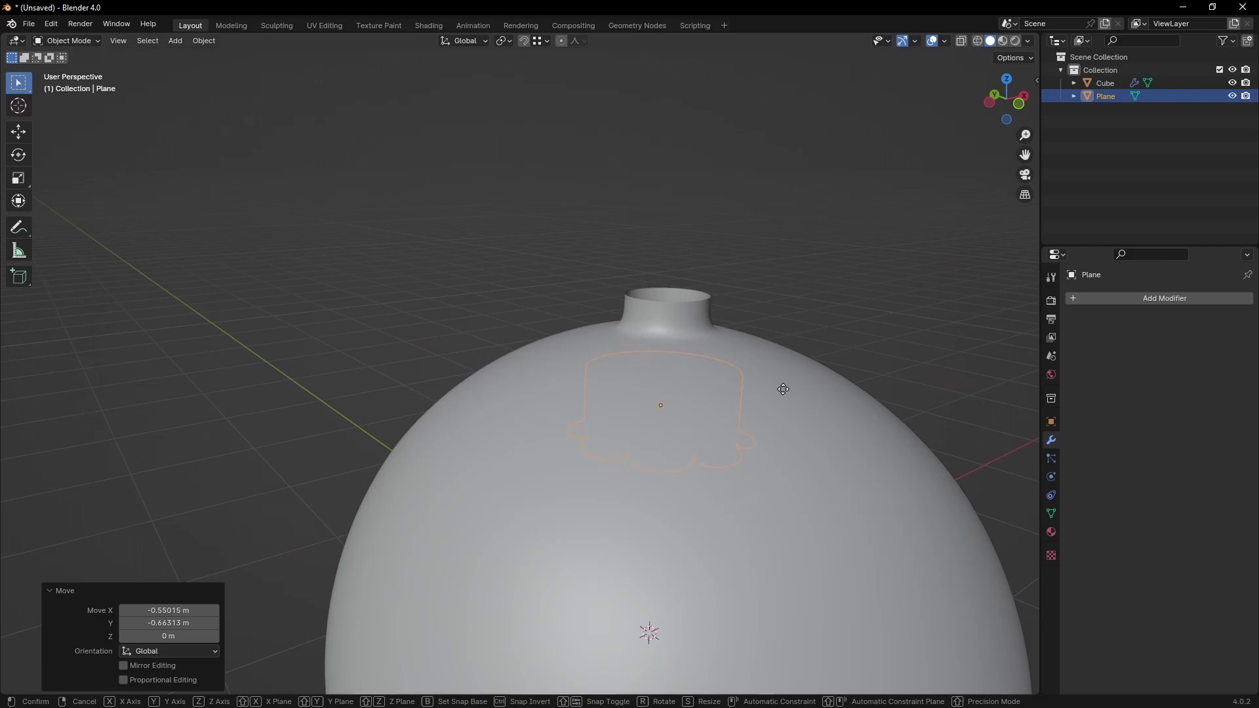
pyautogui.press('g')
pyautogui.press('z')
pyautogui.click(780, 280)
# Step: Scale the cap to about 0.62 to fit the neck and adjust its height along Z
pyautogui.press('s')
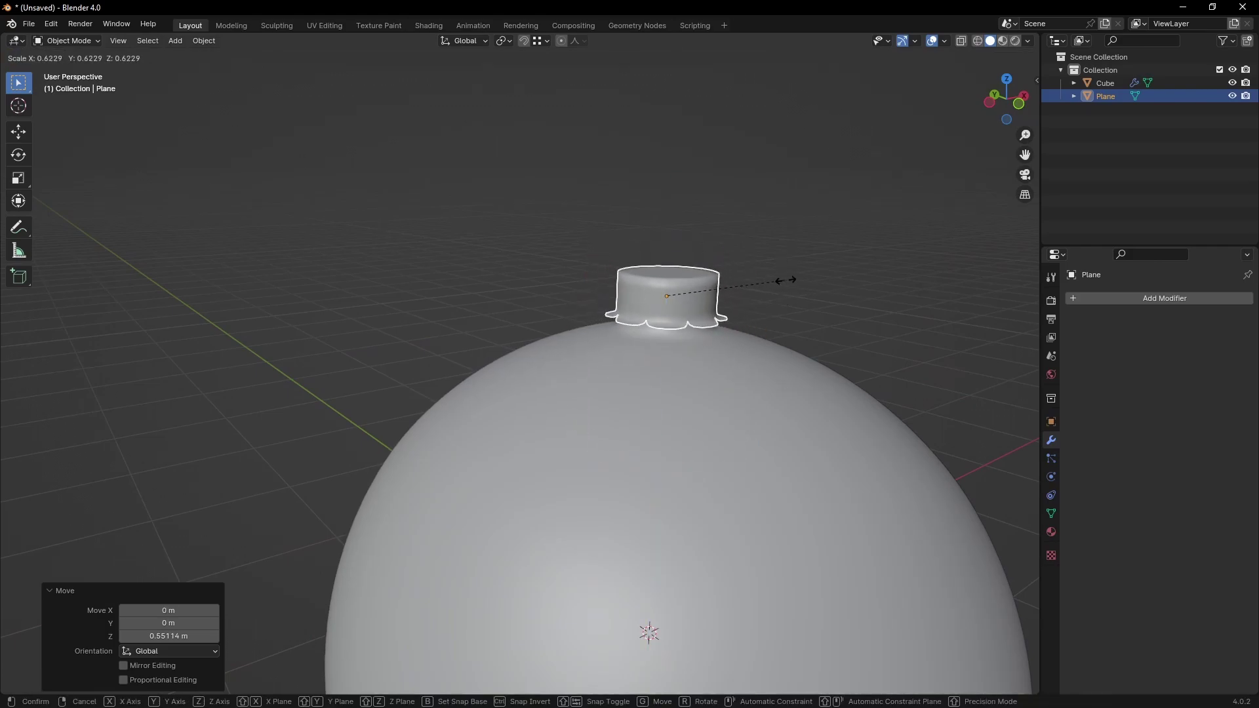
pyautogui.click(787, 281)
pyautogui.press('g')
pyautogui.press('z')
pyautogui.click(789, 287)
pyautogui.moveTo(790, 288); pyautogui.dragTo(768, 309, button='middle')
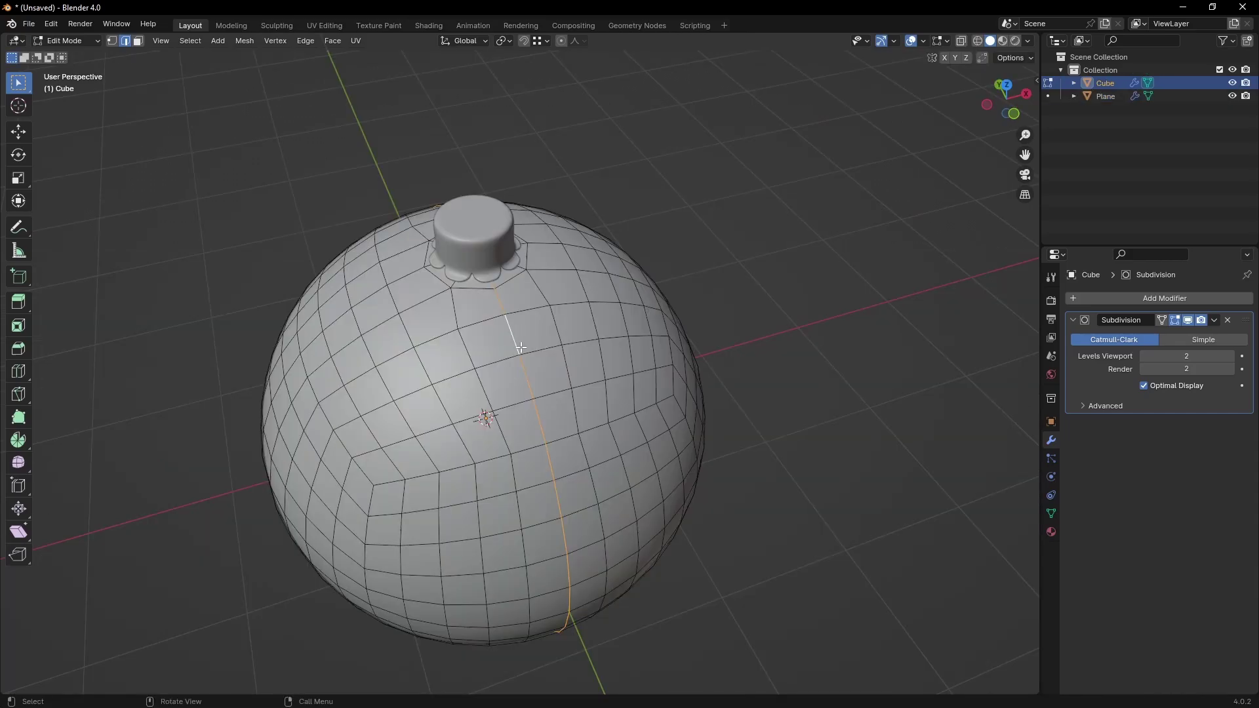
# Step: Duplicate the vertical edge loop running around the sphere and separate it into its own object
pyautogui.click(429, 333)
pyautogui.moveTo(429, 332); pyautogui.dragTo(476, 254, button='middle')
pyautogui.press('c')
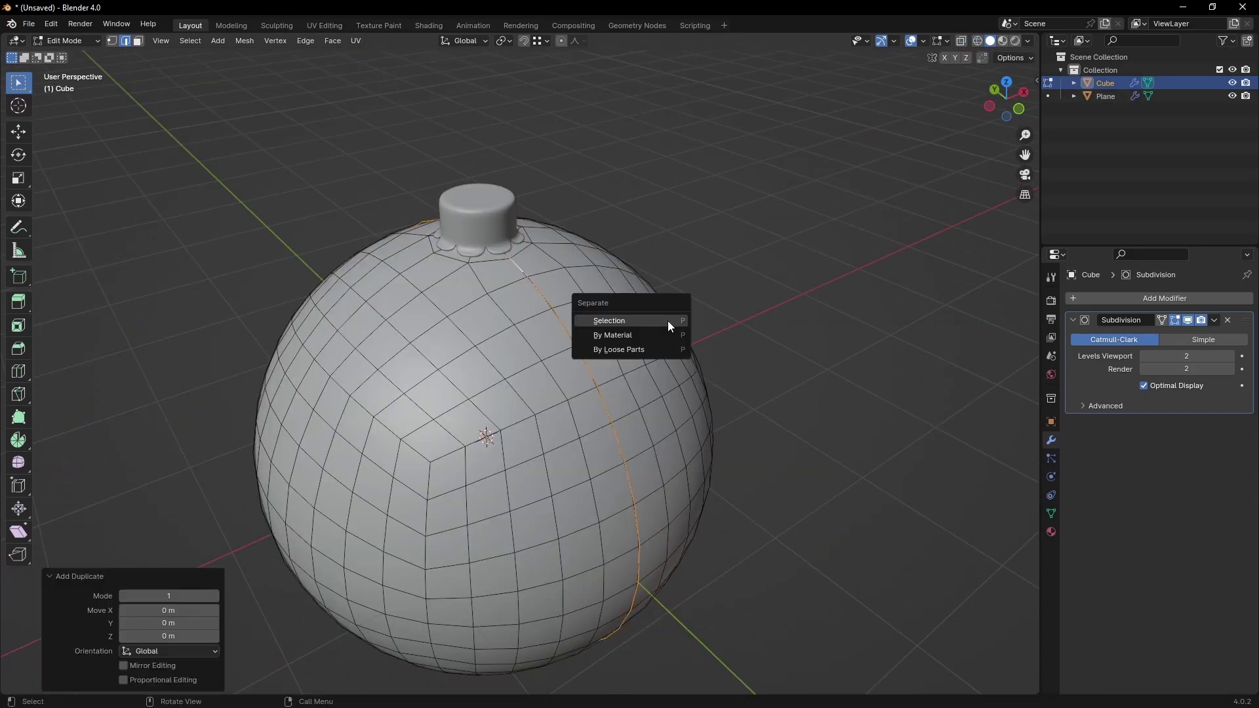
pyautogui.click(668, 321)
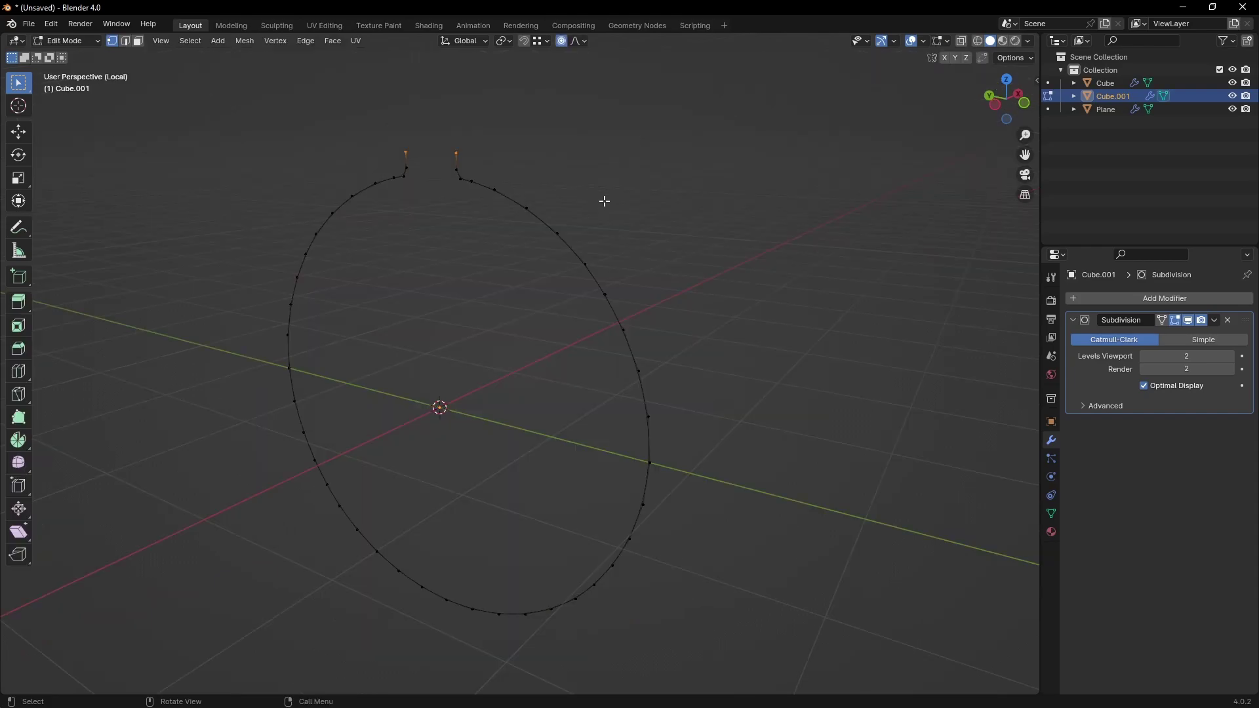
# Step: Twist the separated loop around Z into a swirl with proportional editing, and shrinkwrap it onto the Cube object
pyautogui.press('r')
pyautogui.press('z')
pyautogui.scroll(-15, 257, 165)
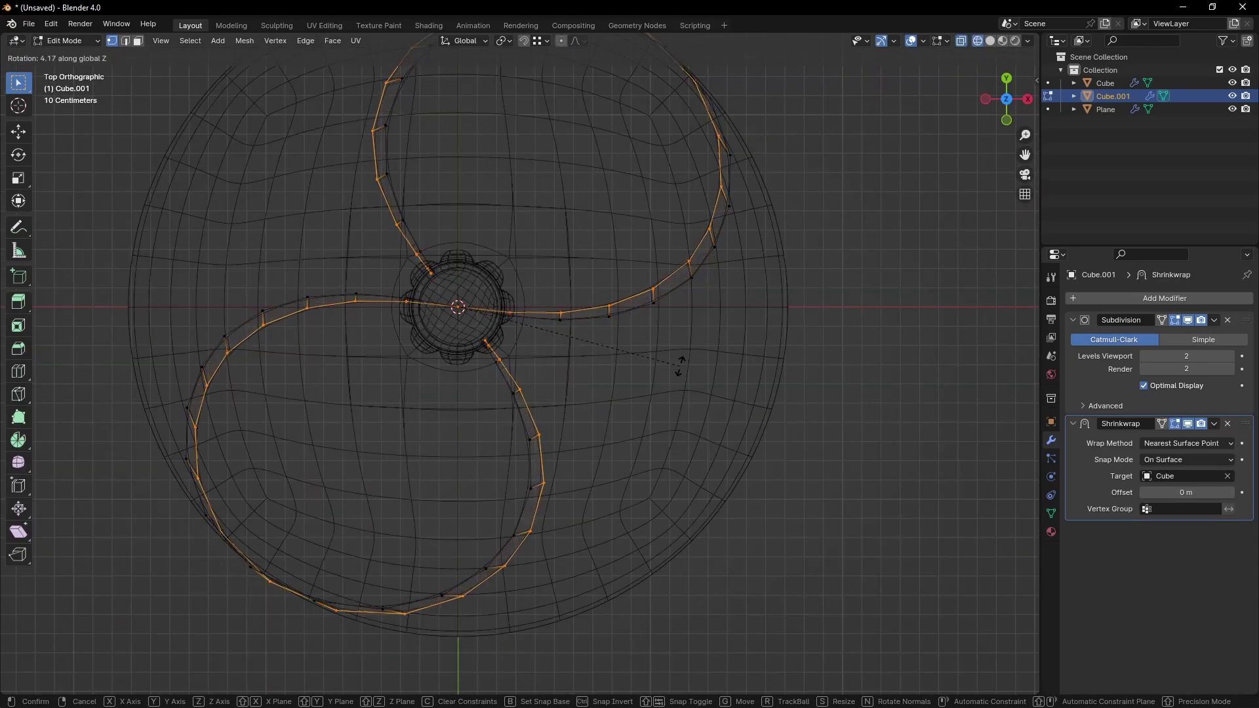
# Step: Extrude the swirl's edges into a narrow band rotated about 4° around Z, and return to solid shading in Object Mode
pyautogui.click(680, 366)
pyautogui.press('Tab')
pyautogui.scroll(-3, 679, 366)
pyautogui.press('z')
pyautogui.click(677, 381)
pyautogui.moveTo(612, 412)
pyautogui.mouseDown(button='middle')
pyautogui.moveTo(687, 274)
pyautogui.moveTo(600, 391)
pyautogui.mouseUp(button='middle')
pyautogui.scroll(5, 599, 391)
pyautogui.press('Tab')
pyautogui.press('r')
pyautogui.press('z')
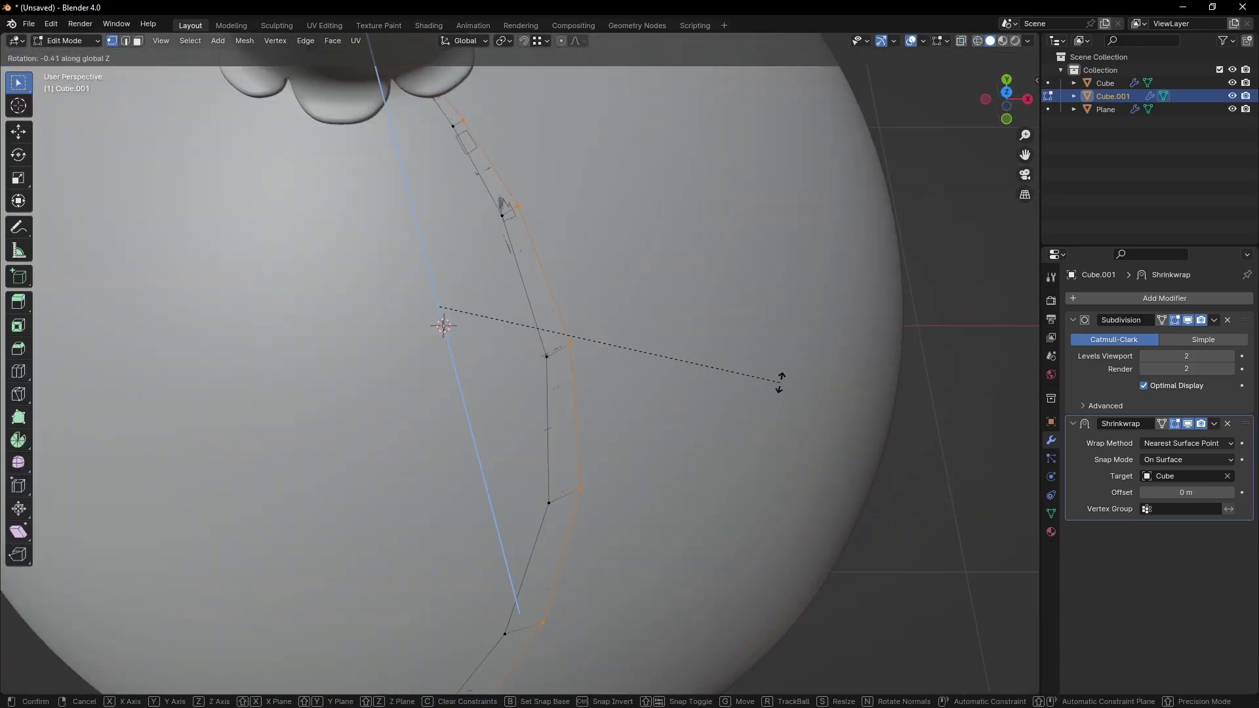
pyautogui.rightClick(779, 383)
pyautogui.press('Tab')
pyautogui.scroll(-5, 753, 390)
pyautogui.moveTo(753, 390); pyautogui.dragTo(703, 355, button='middle')
pyautogui.click(699, 340)
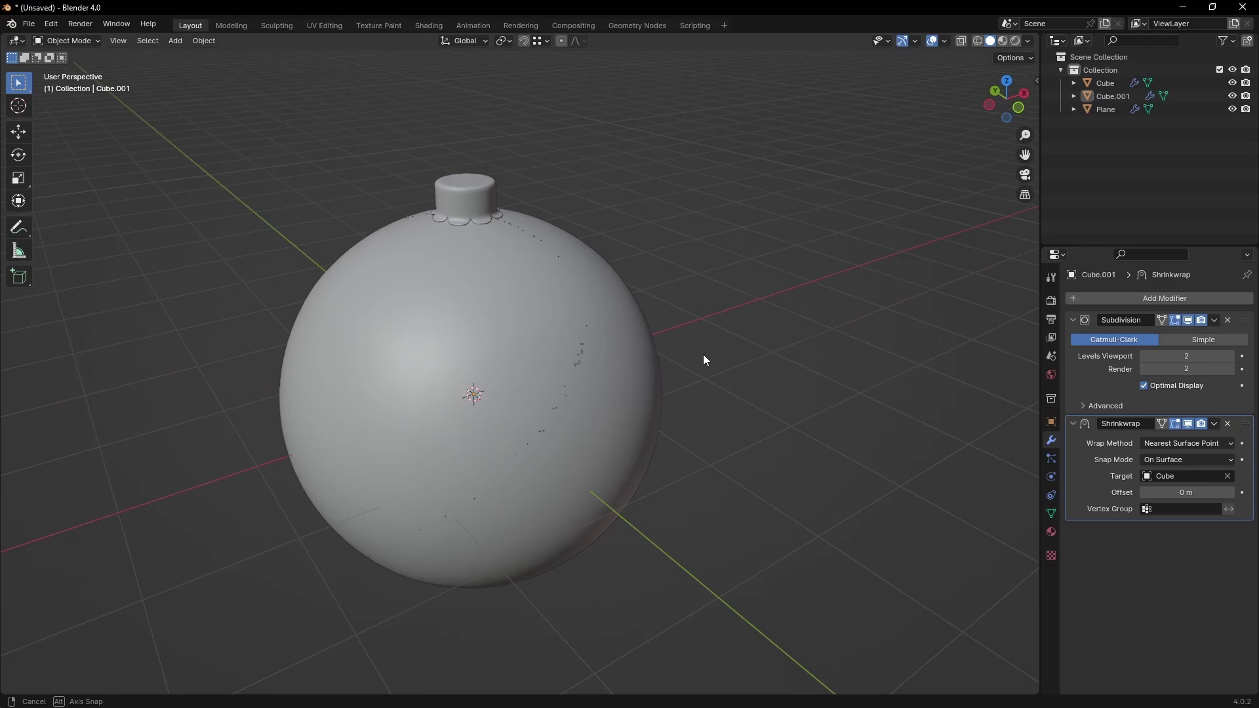
# Step: Thicken the swirl band with a Solidify modifier and smooth it with a second Subdivision Surface modifier at level 2
pyautogui.scroll(3, 703, 354)
pyautogui.click(1092, 302)
pyautogui.moveTo(1095, 297)
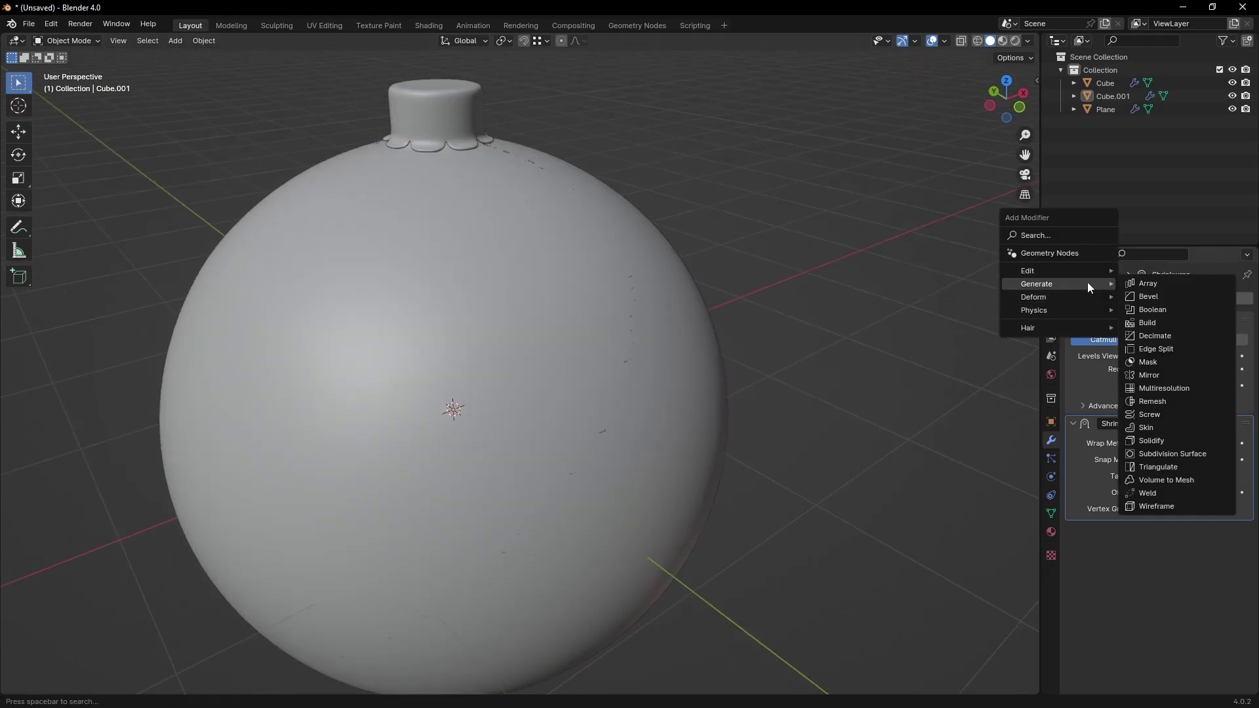
pyautogui.click(1151, 441)
pyautogui.moveTo(1187, 566); pyautogui.dragTo(1174, 566)
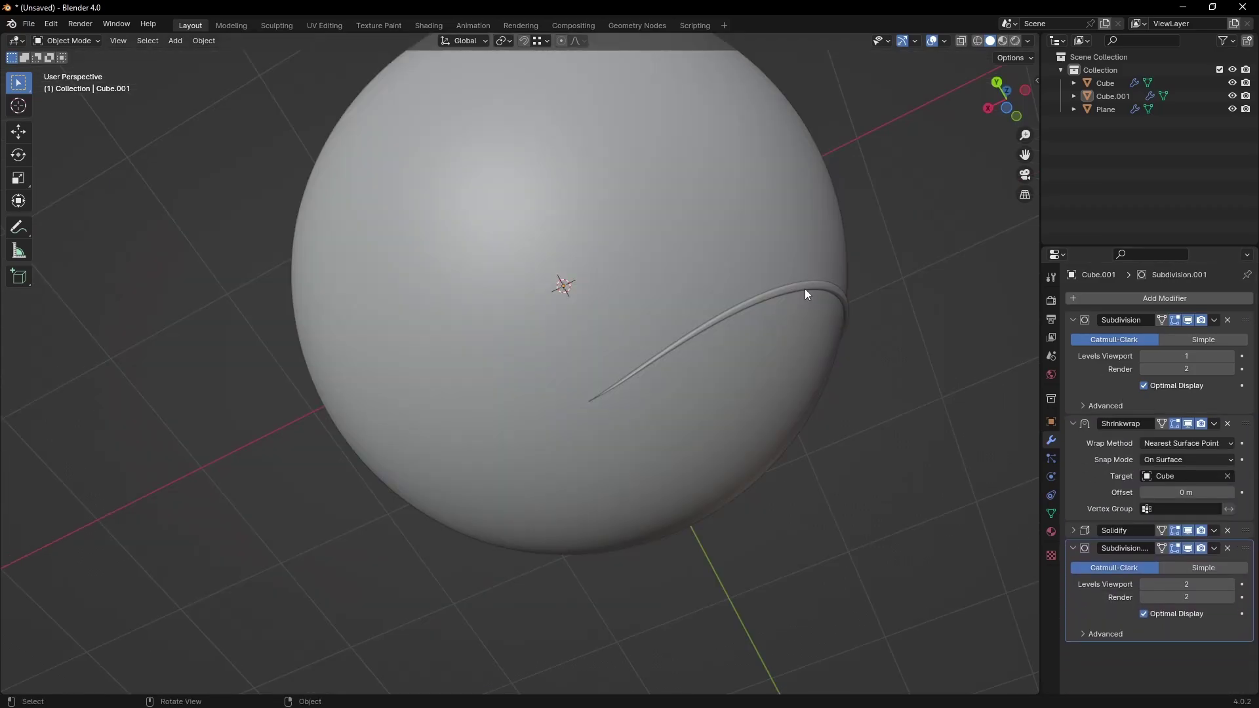
# Step: Recalculate the swirl band's normals so that they face outward
pyautogui.click(806, 293)
pyautogui.press('Tab')
pyautogui.hotkey('shift', 'n')
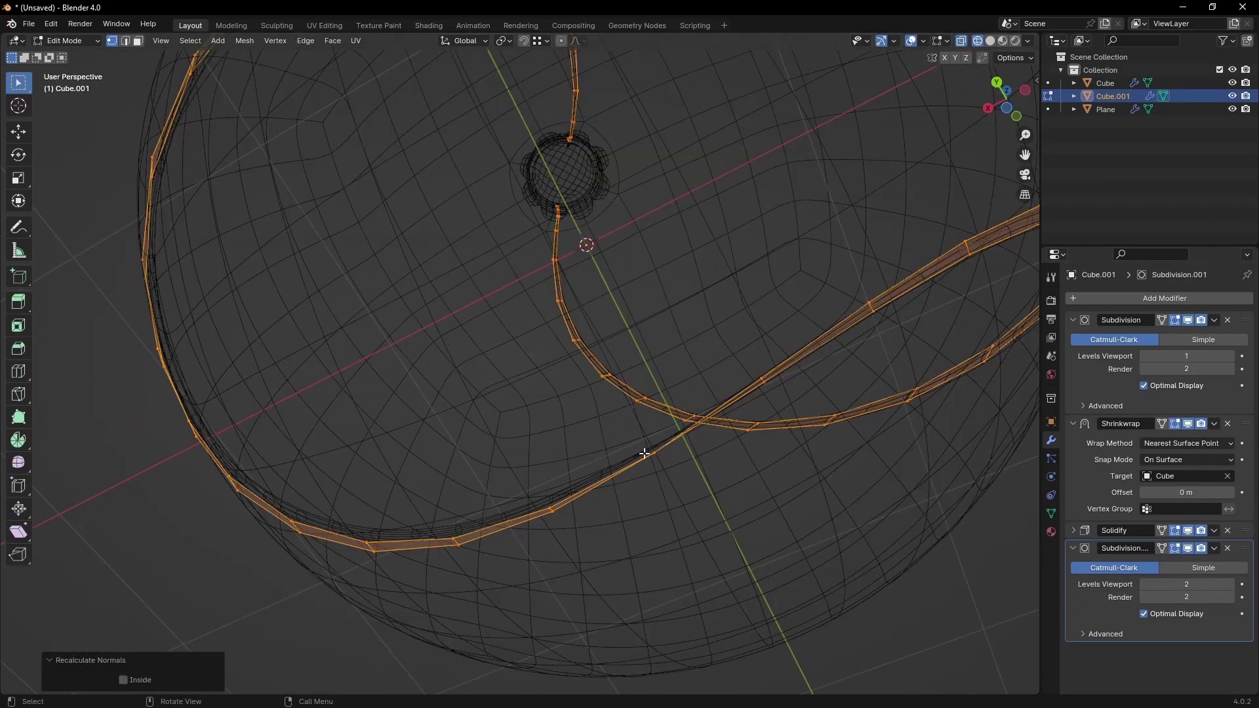
pyautogui.click(644, 453)
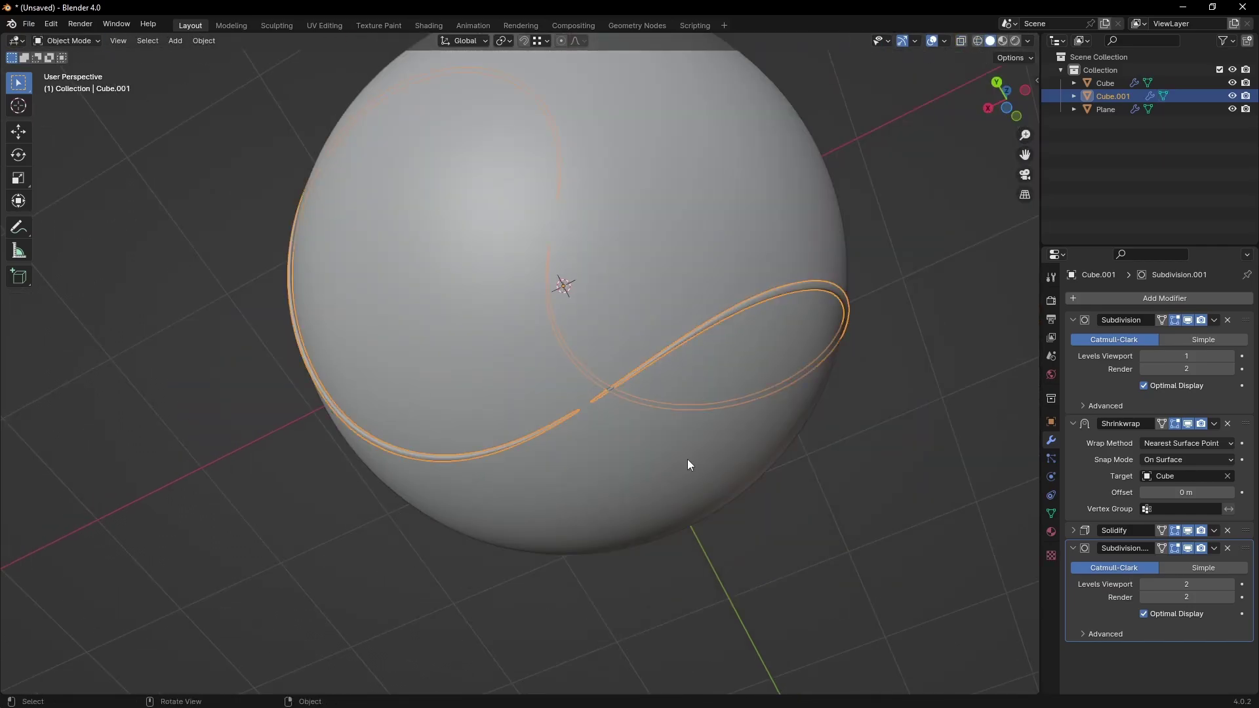
pyautogui.hotkey('alt', 'a')
pyautogui.moveTo(687, 464); pyautogui.dragTo(400, 585, button='middle')
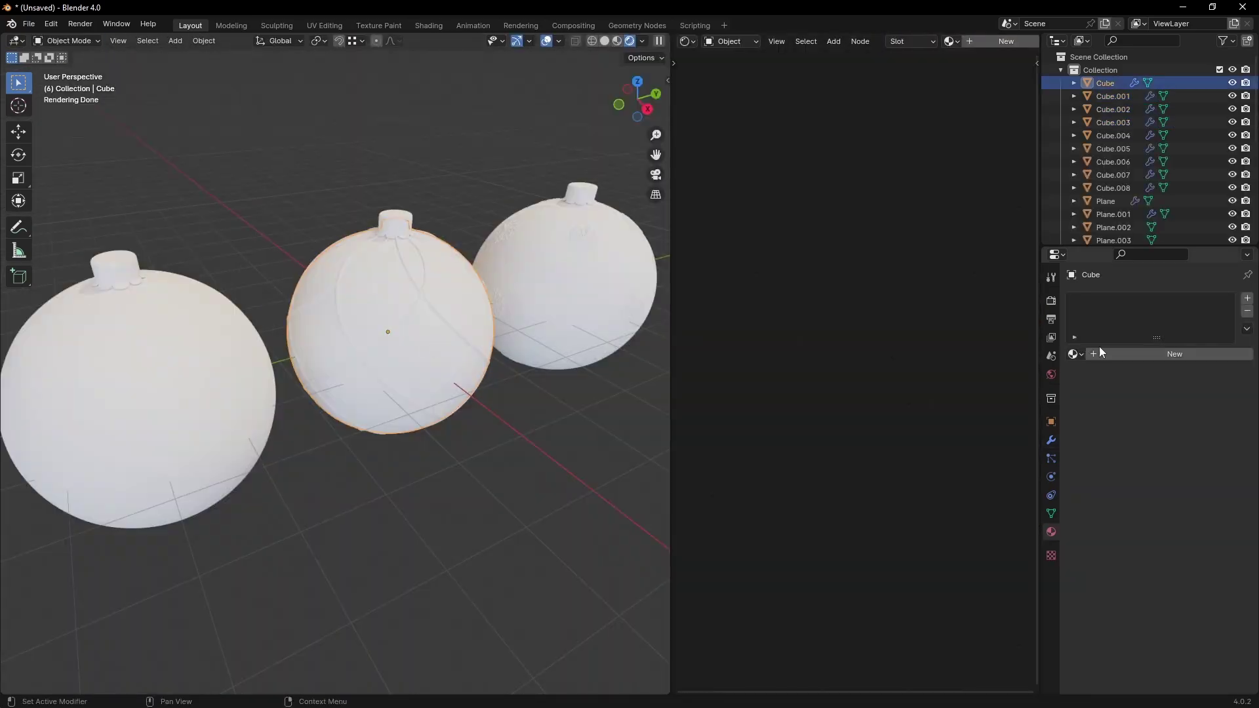
# Step: Give the middle ball a new dark red material with Metallic at 1.000 and a higher roughness
pyautogui.click(1161, 351)
pyautogui.scroll(4, 804, 311)
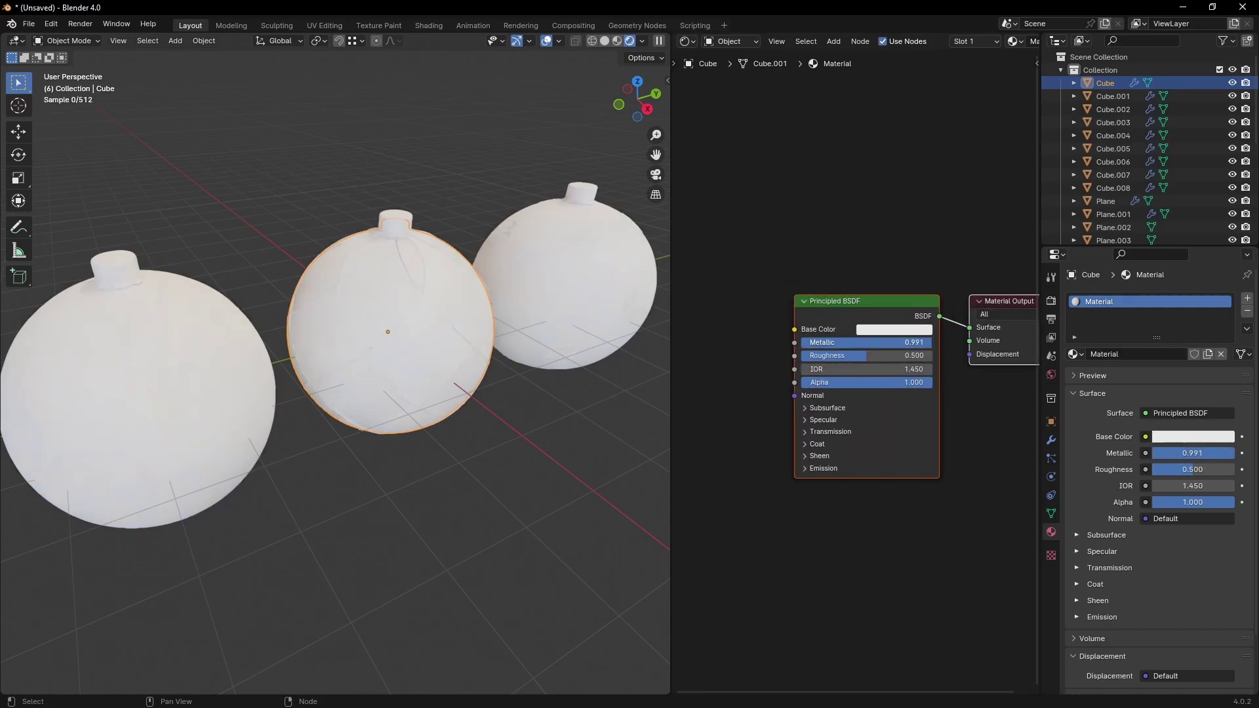
pyautogui.moveTo(930, 343); pyautogui.dragTo(933, 342)
pyautogui.click(912, 332)
pyautogui.moveTo(916, 194); pyautogui.dragTo(910, 221)
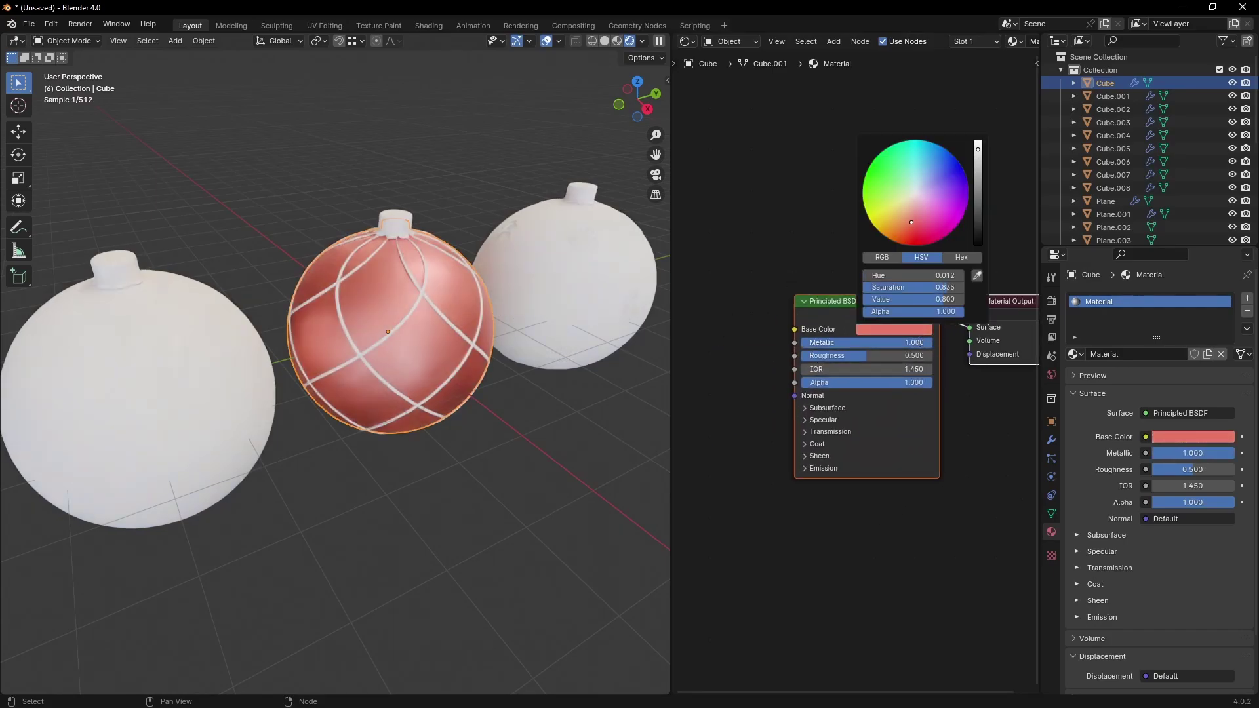
pyautogui.moveTo(981, 171); pyautogui.dragTo(982, 197)
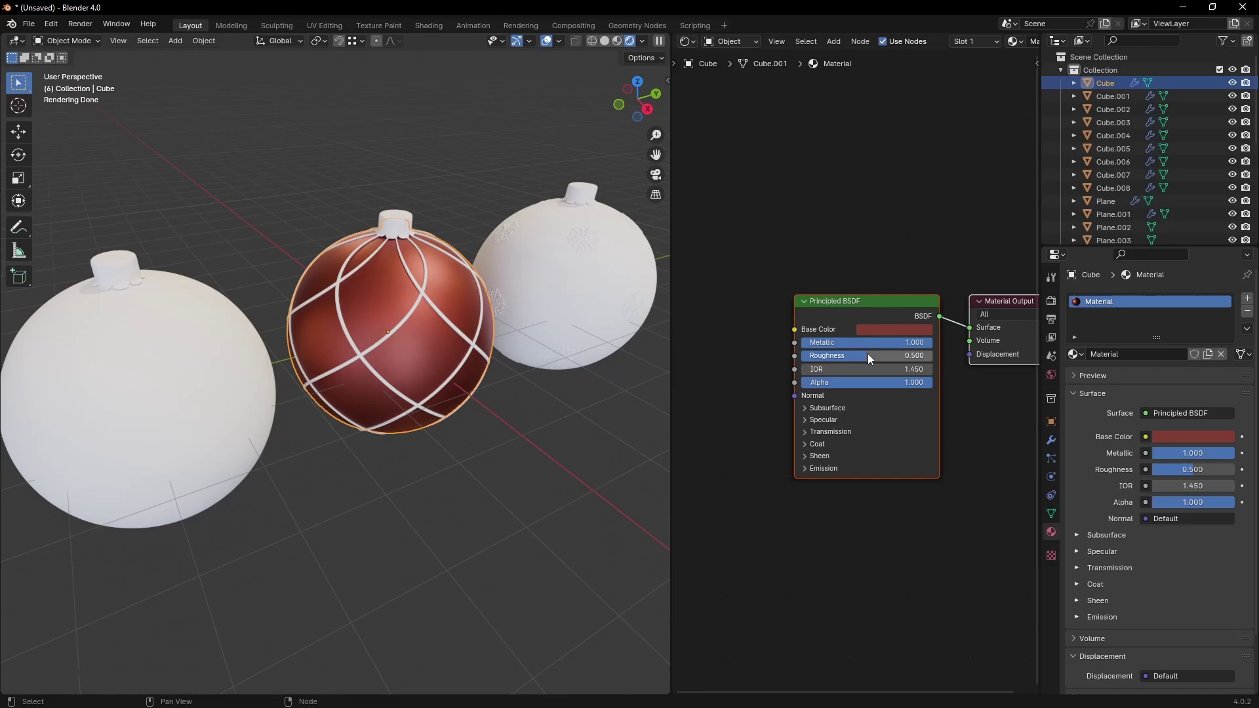
pyautogui.moveTo(868, 354); pyautogui.dragTo(886, 354)
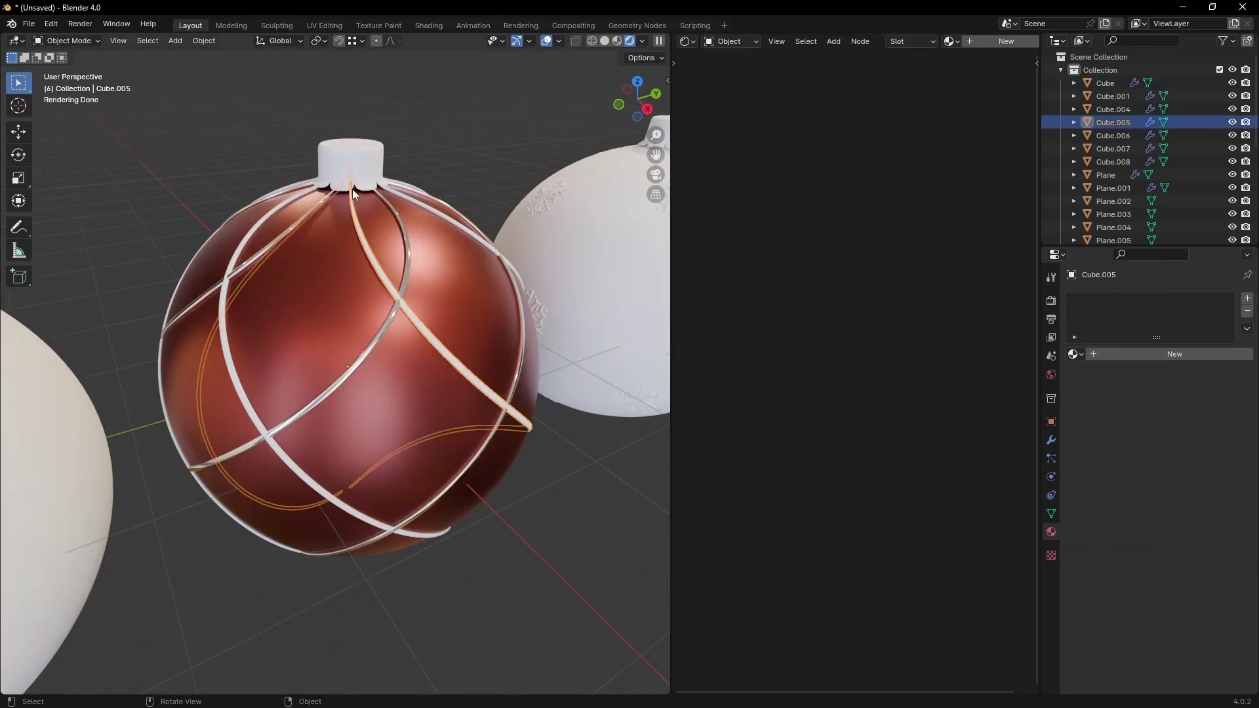
# Step: Give the ornament's cap a new copper-orange material with Metallic at 1.000 and Roughness at 0.136
pyautogui.click(1106, 175)
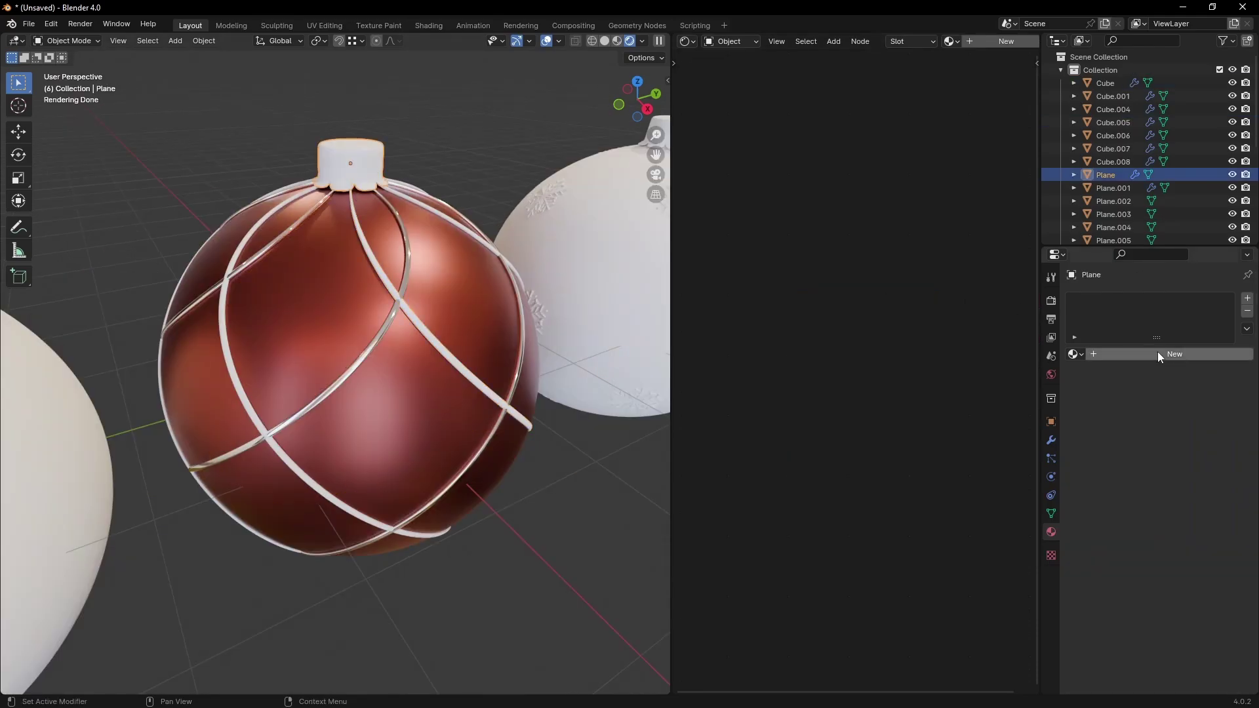
pyautogui.click(1159, 351)
pyautogui.moveTo(832, 343)
pyautogui.mouseDown()
pyautogui.moveTo(931, 343)
pyautogui.moveTo(818, 356)
pyautogui.mouseUp()
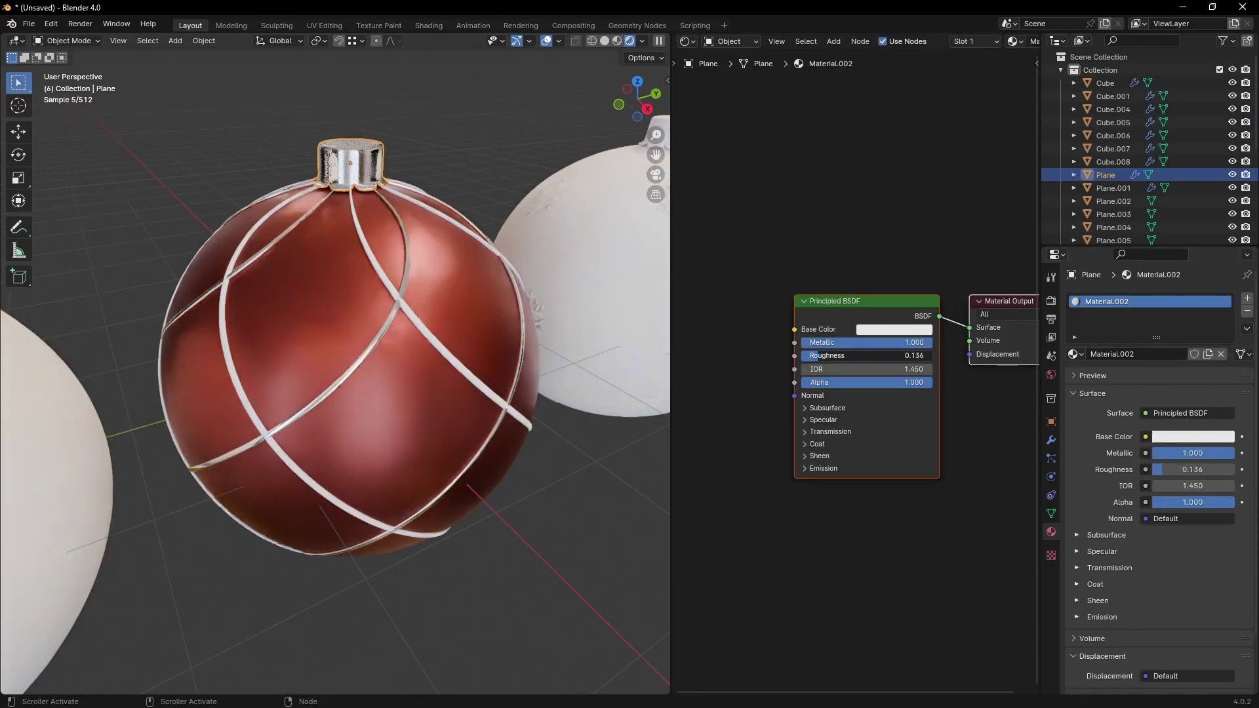
pyautogui.click(886, 329)
pyautogui.click(903, 224)
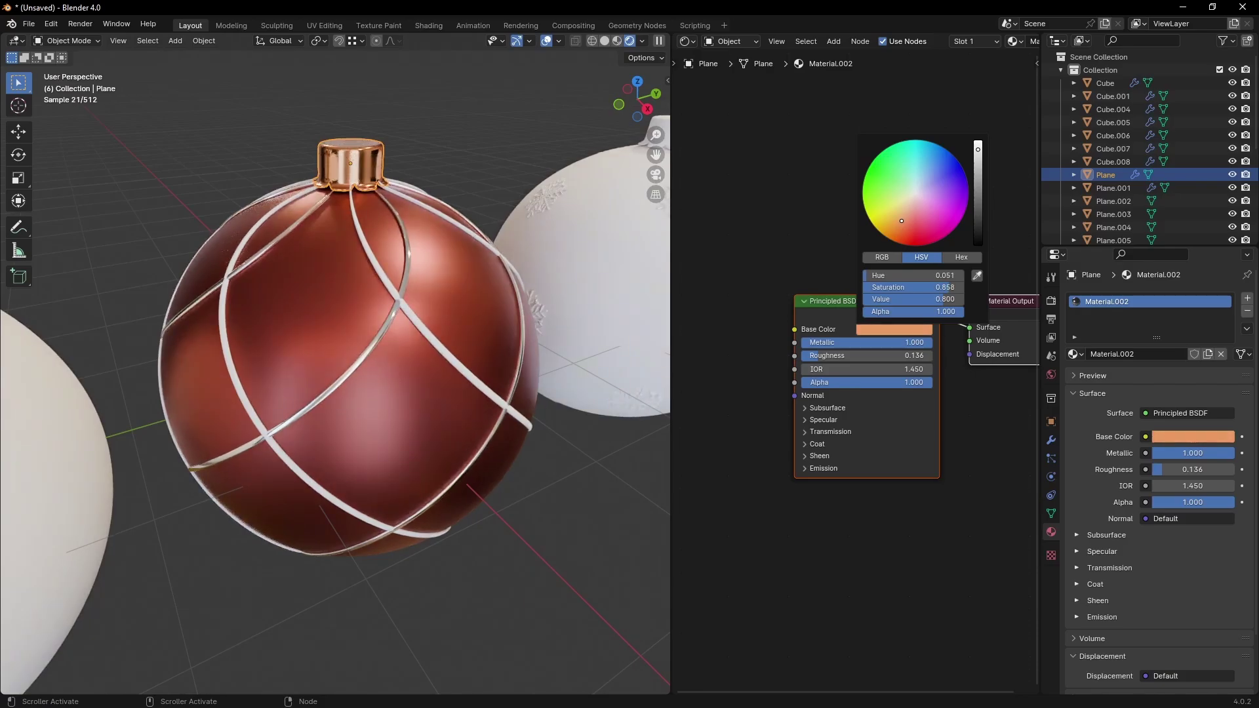
# Step: Add a Voronoi Texture with mapping nodes to the swirl band's material
pyautogui.write('or')
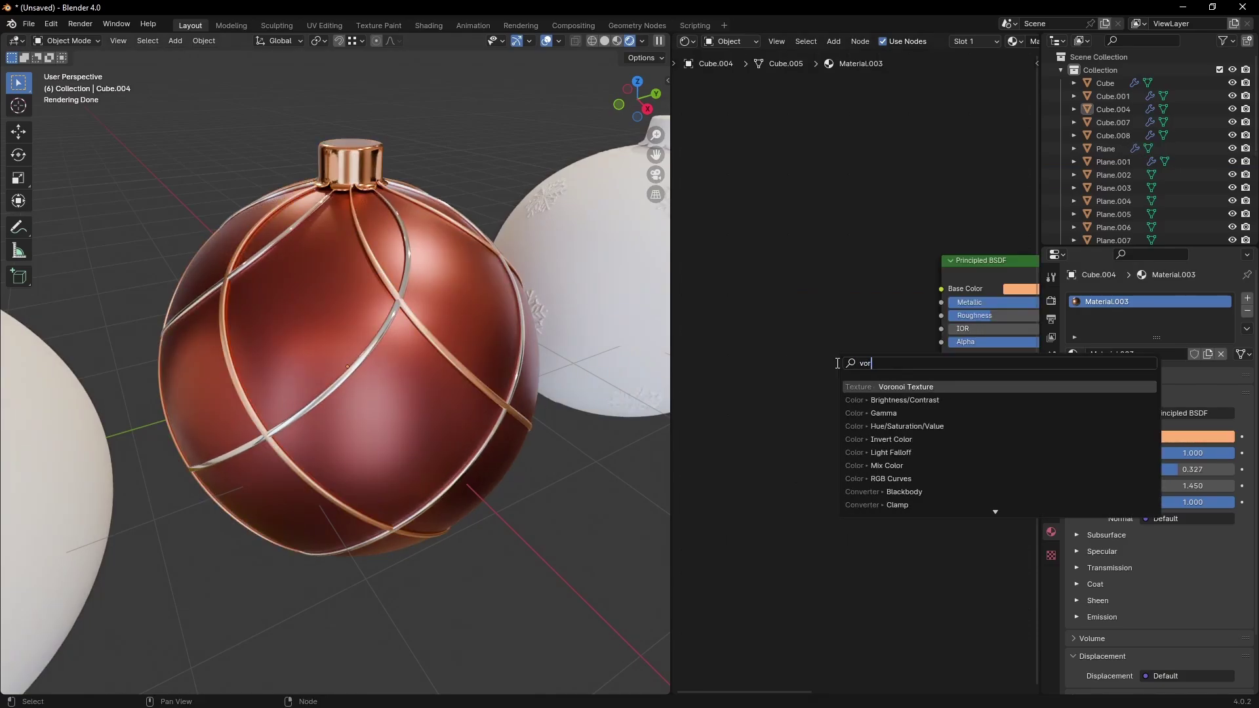
pyautogui.press('Return')
pyautogui.click(820, 357)
pyautogui.hotkey('ctrl', 't')
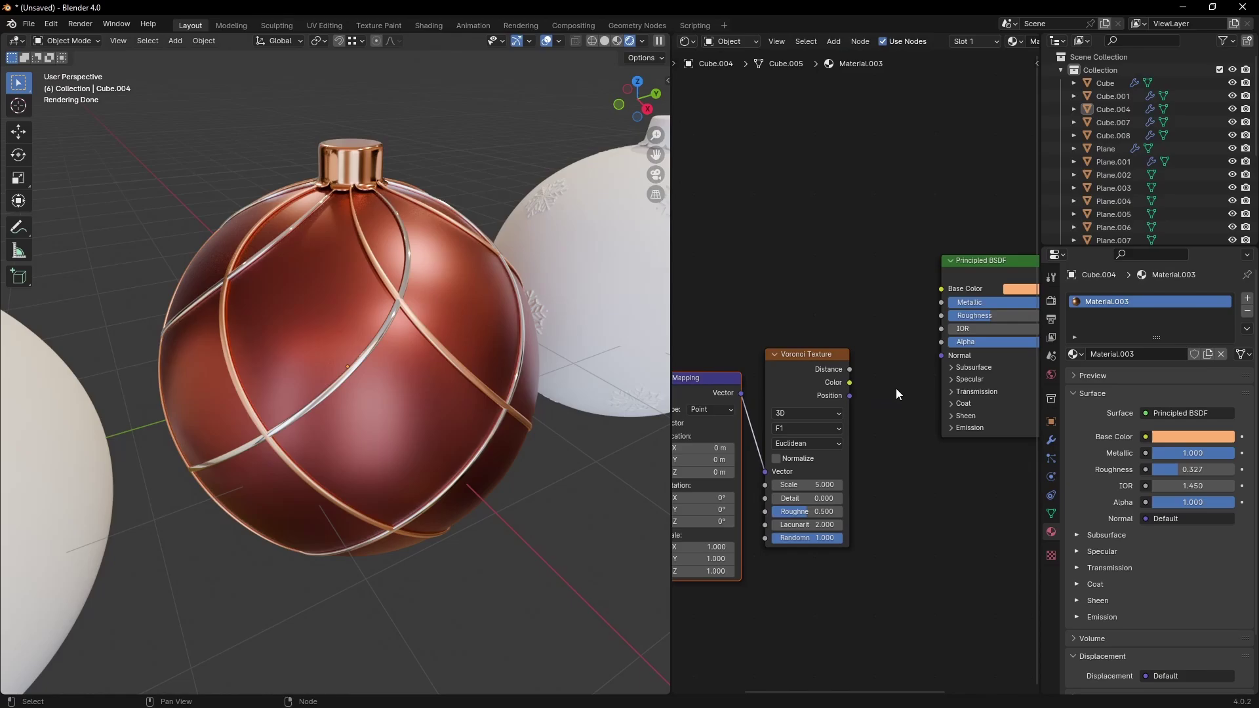
# Step: Add a Normal Map node and route the Voronoi Texture's Color through it into the Principled BSDF's Normal
pyautogui.hotkey('shift', 'a')
pyautogui.press('Down')
pyautogui.press('Return')
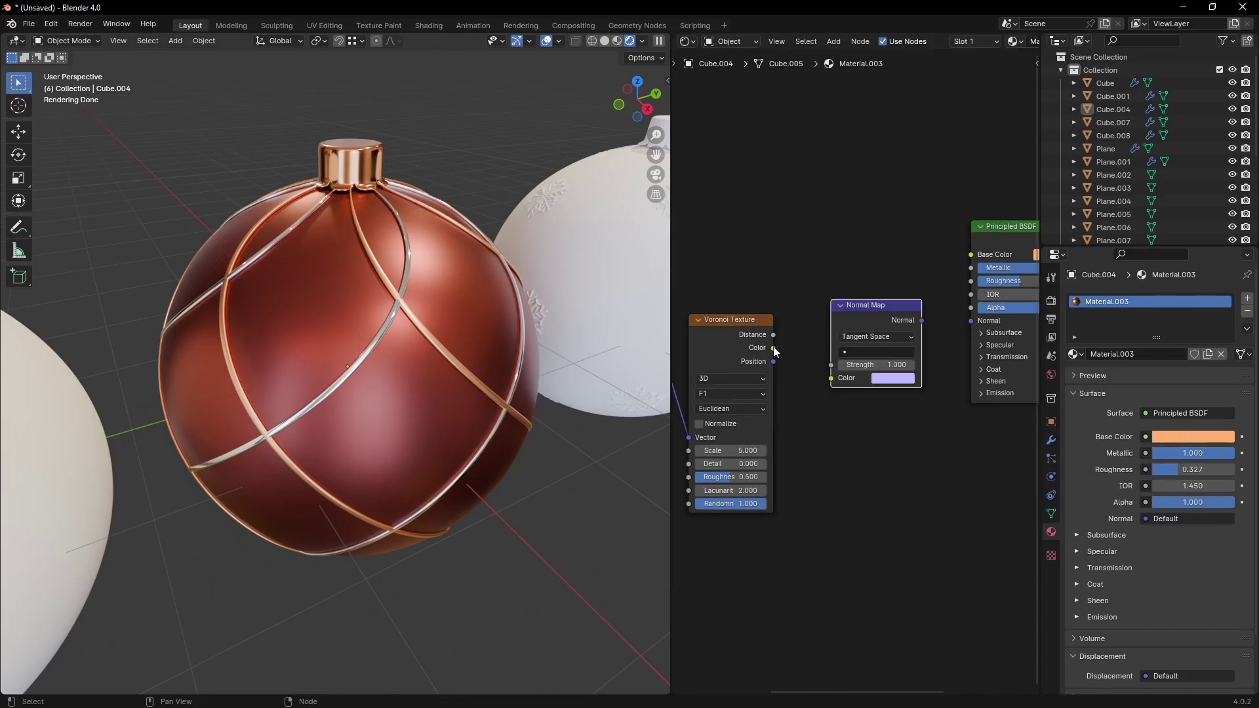
pyautogui.moveTo(922, 320); pyautogui.dragTo(971, 320)
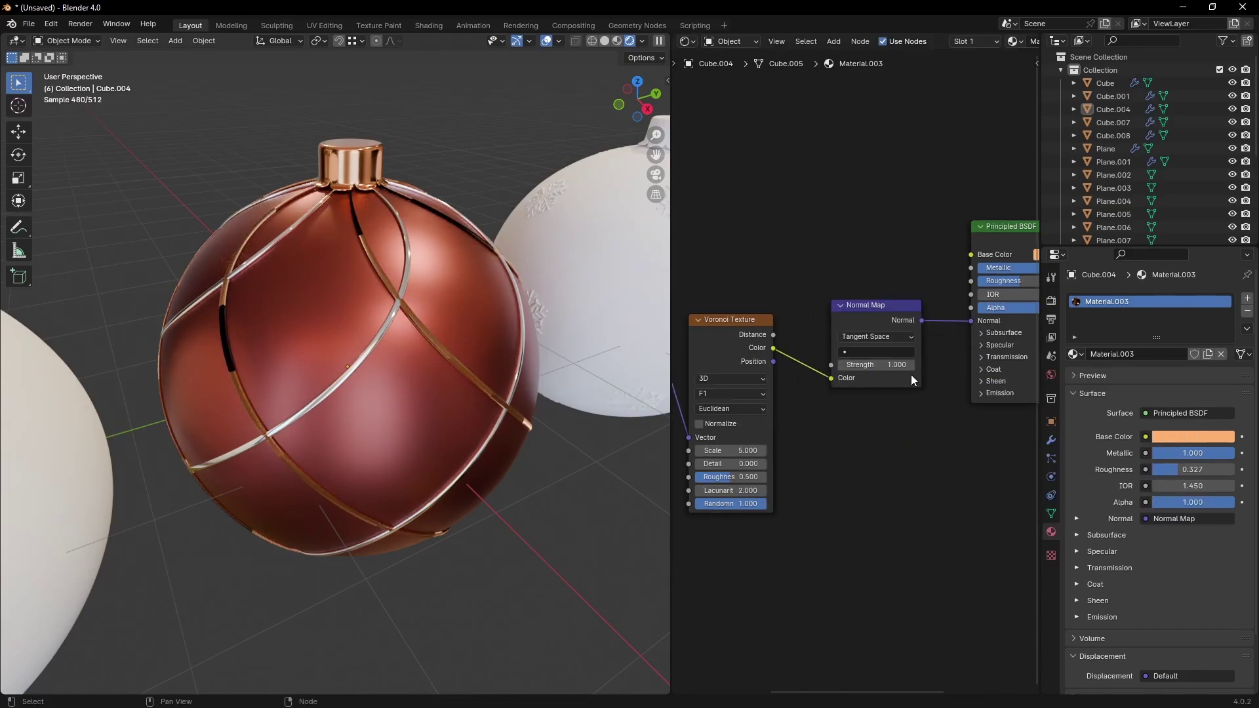
# Step: Set the Voronoi scale to 656.9 and the Normal Map strength to 0.58 for a glittery swirl surface
pyautogui.moveTo(724, 451); pyautogui.dragTo(808, 450)
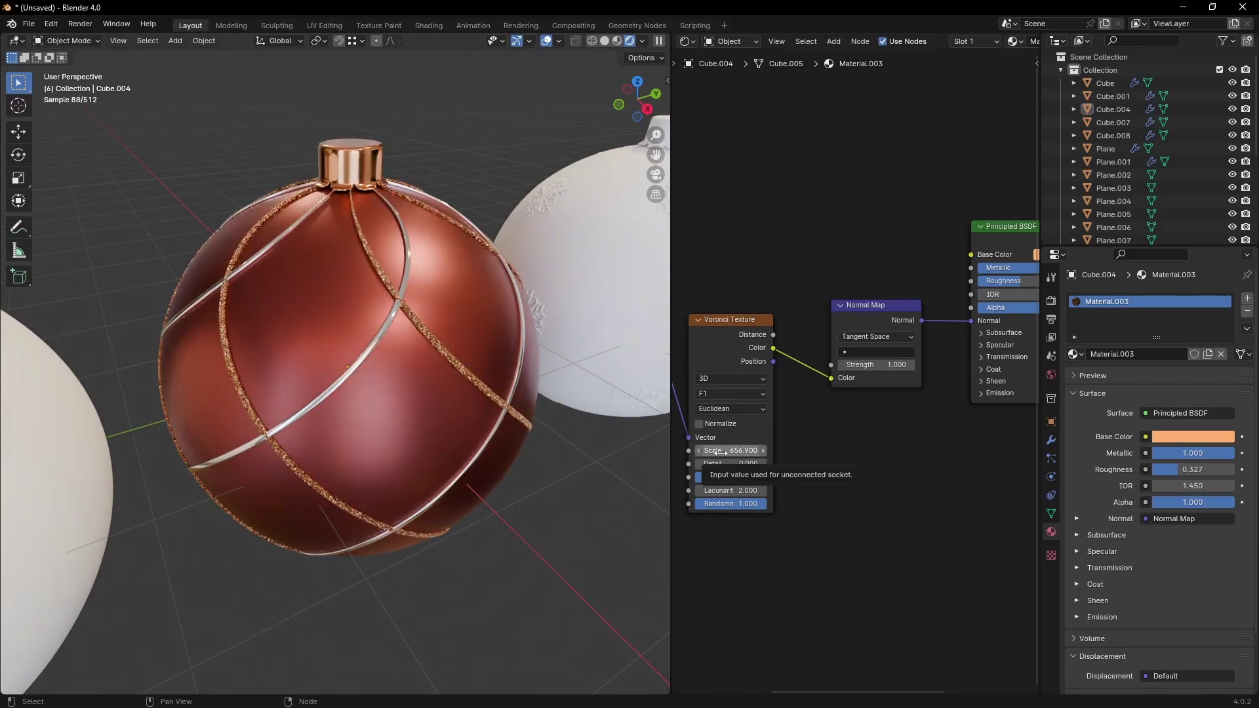
pyautogui.moveTo(882, 364); pyautogui.dragTo(860, 364)
pyautogui.scroll(8, 481, 364)
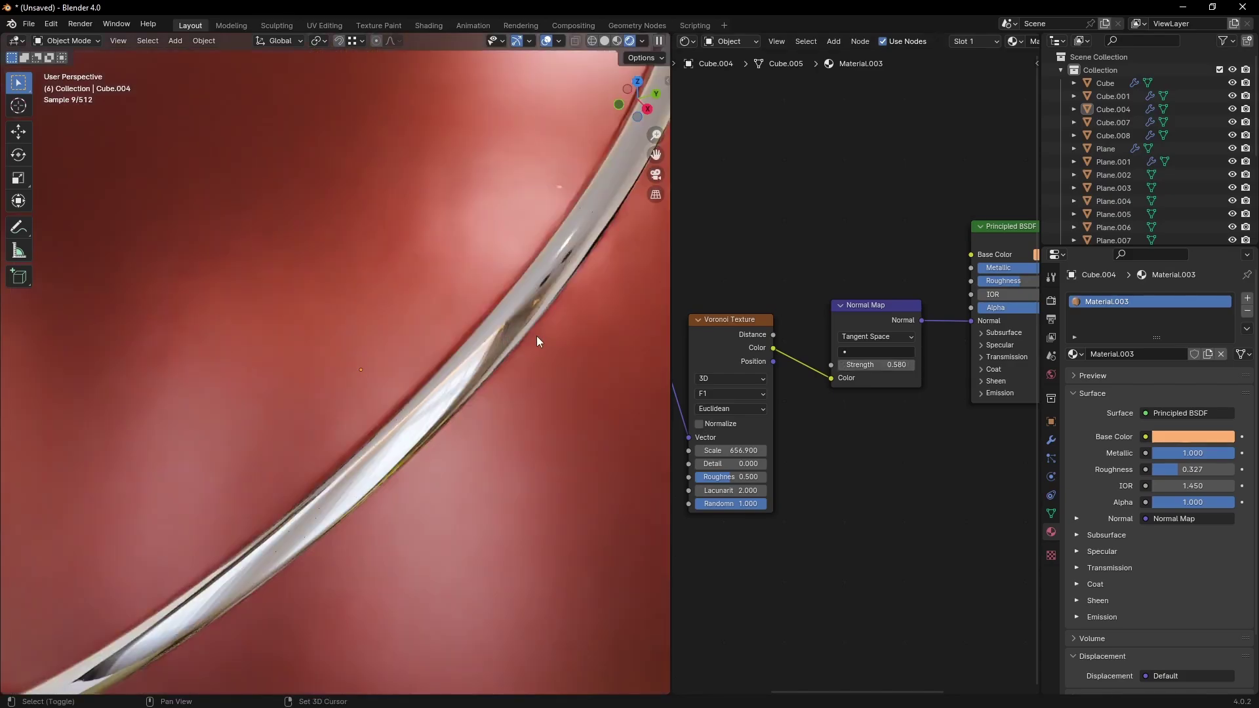
pyautogui.scroll(-8, 492, 348)
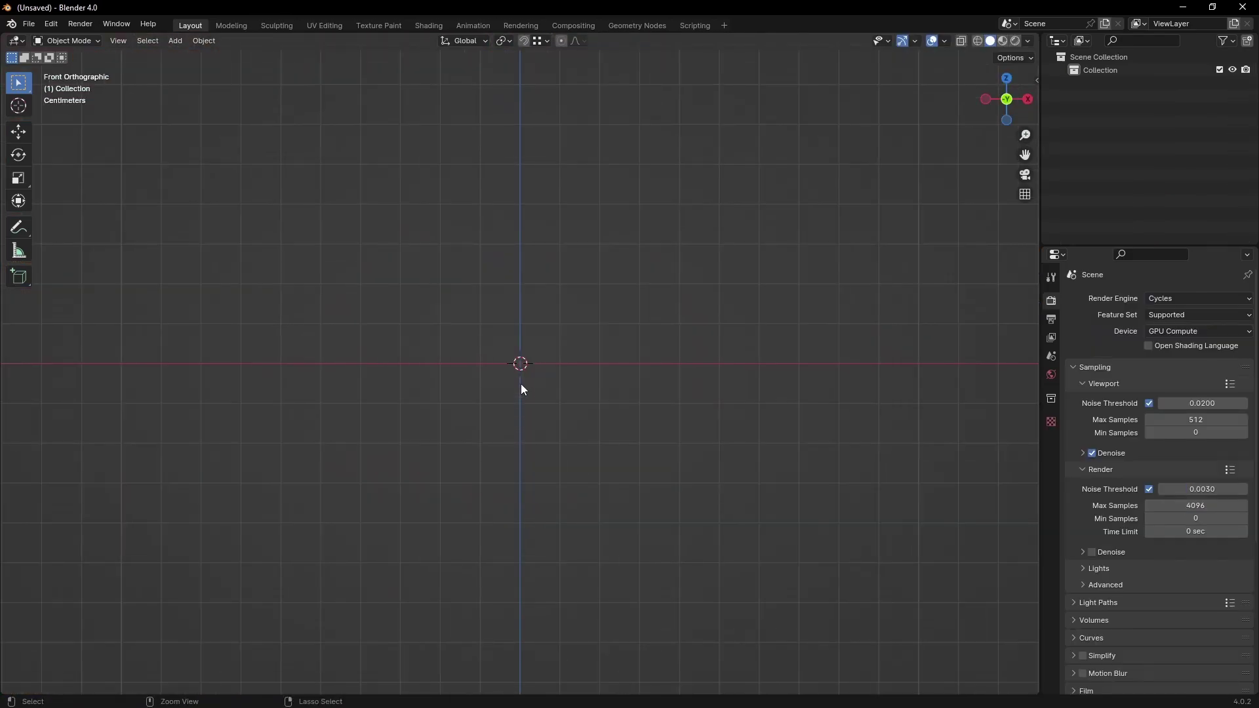
# Step: Paste the finished ornament into the new scene, center it along X and adjust its height along Z
pyautogui.hotkey('ctrl', 'v')
pyautogui.click(625, 364)
pyautogui.scroll(5, 663, 377)
pyautogui.press('g')
pyautogui.press('x')
pyautogui.click(507, 396)
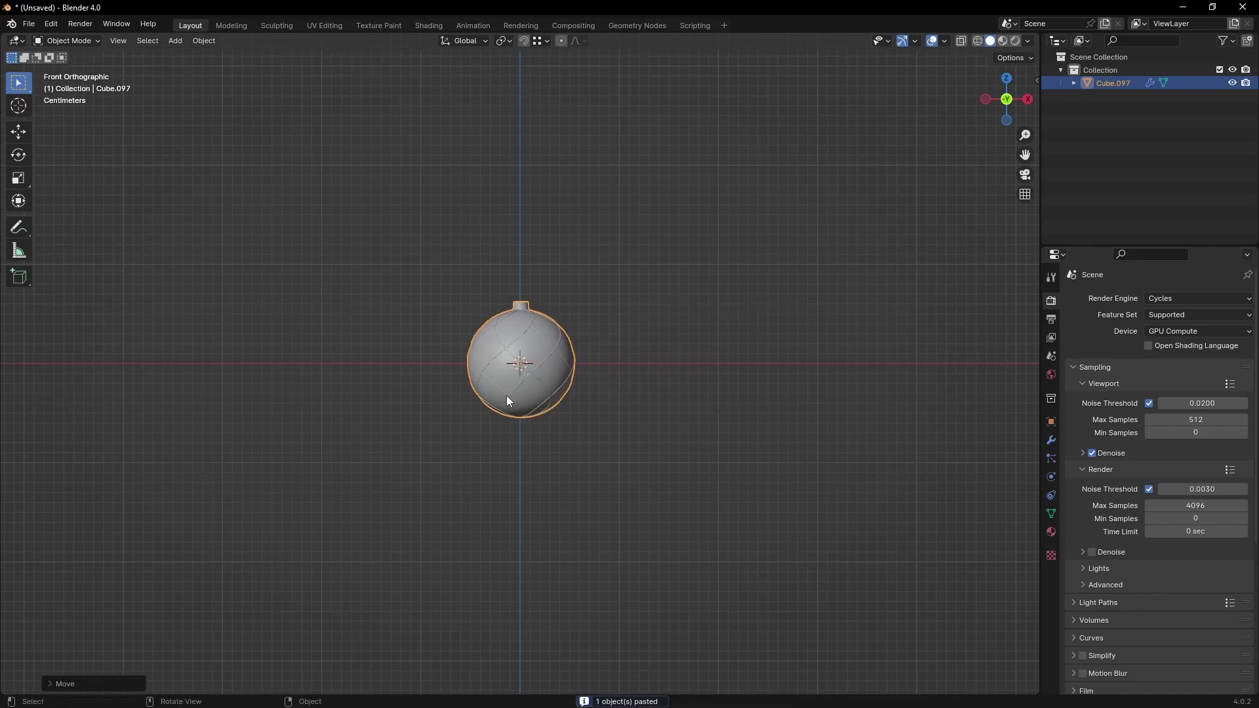
pyautogui.scroll(3, 518, 403)
pyautogui.press('g')
pyautogui.press('z')
pyautogui.click(586, 401)
# Step: Add a plane under the ornament from the top view and scale it to about six times the ornament's width
pyautogui.scroll(-4, 539, 425)
pyautogui.press('KP_7')
pyautogui.hotkey('shift', 'a')
pyautogui.moveTo(550, 312)
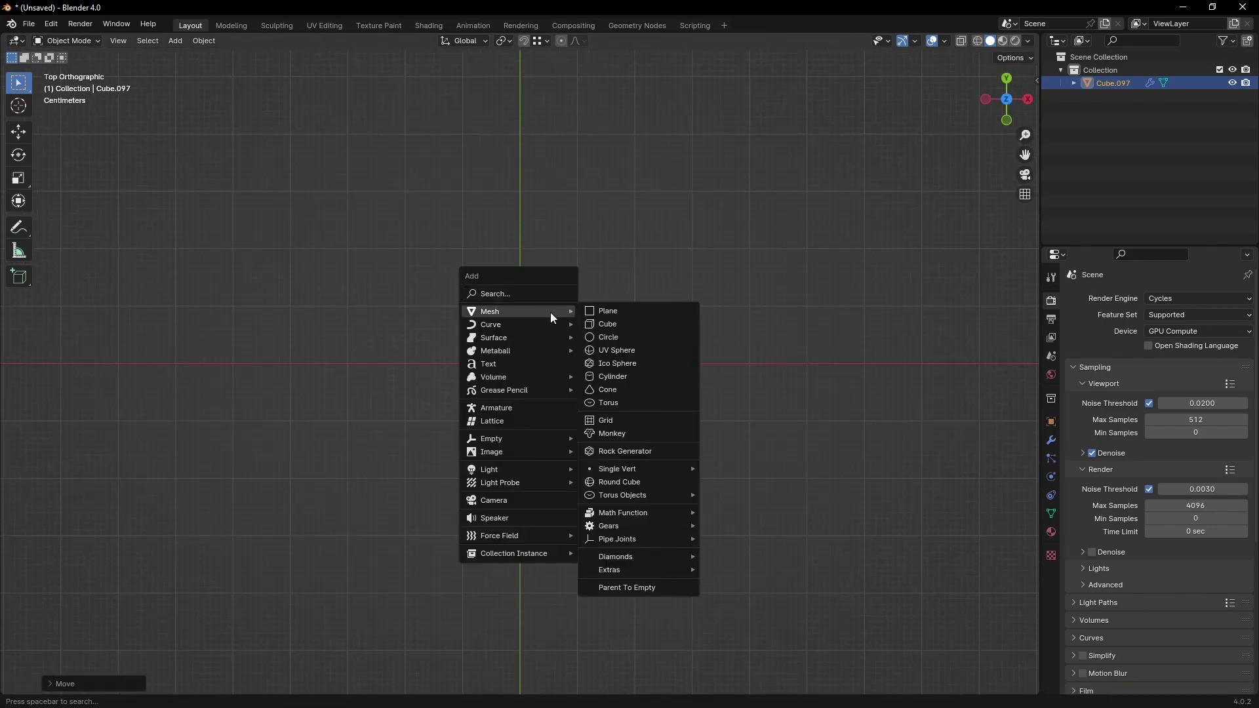
pyautogui.click(606, 310)
pyautogui.scroll(4, 627, 318)
pyautogui.press('s')
pyautogui.click(634, 348)
pyautogui.scroll(4, 640, 355)
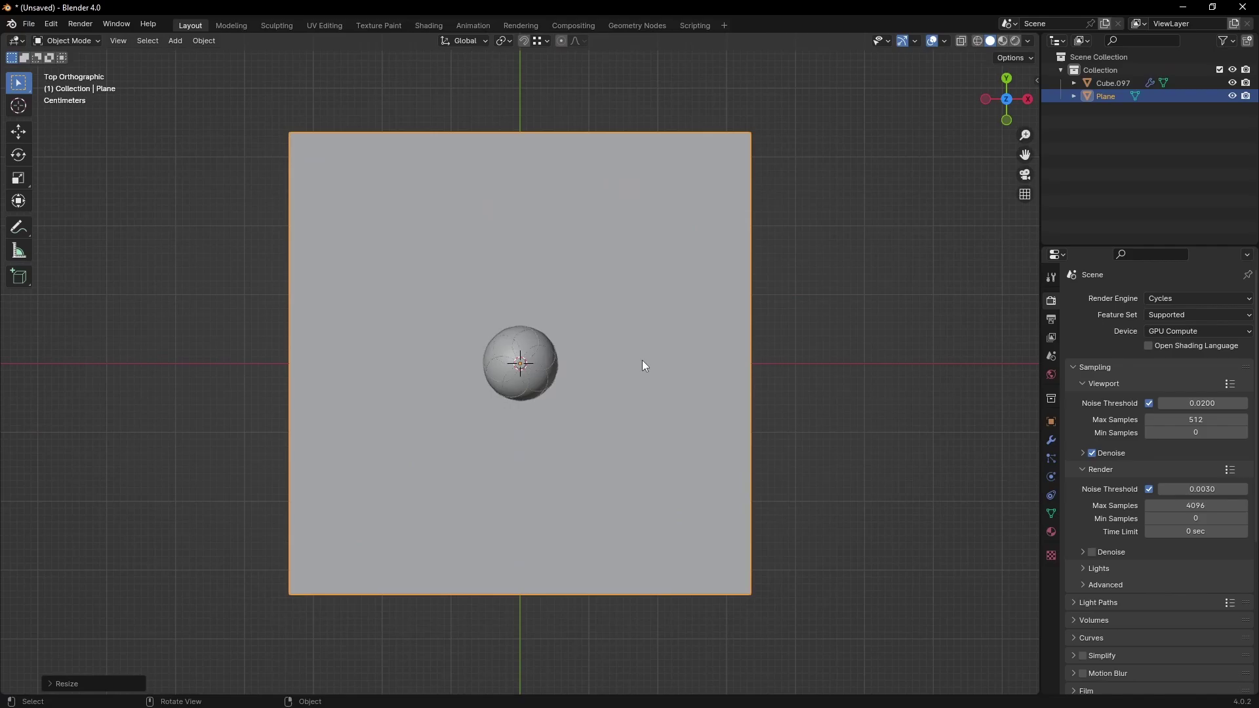
# Step: Position the ground plane and subdivide its mesh repeatedly into a dense grid for sculpting
pyautogui.press('g')
pyautogui.press('Tab')
pyautogui.rightClick(482, 410)
pyautogui.moveTo(446, 492); pyautogui.dragTo(473, 369, button='middle')
pyautogui.click(450, 402)
pyautogui.hotkey('shift', 'r')
pyautogui.hotkey('shift', 'r')
pyautogui.hotkey('shift', 'r')
pyautogui.hotkey('shift', 'r')
pyautogui.hotkey('shift', 'r')
pyautogui.hotkey('shift', 'r')
pyautogui.scroll(3, 474, 368)
pyautogui.press('Tab')
# Step: Sculpt soft snow mounds and hollows across the plane around the ornament with the Draw brush in Sculpt Mode
pyautogui.click(90, 41)
pyautogui.click(72, 85)
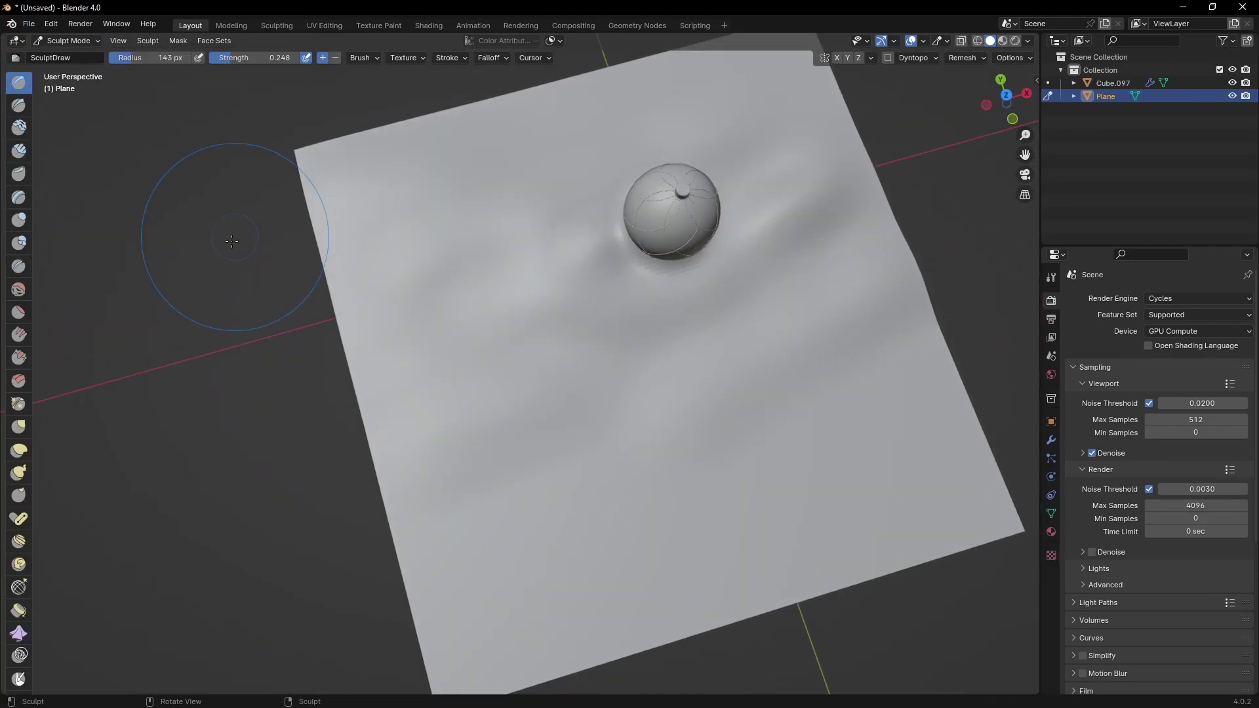
pyautogui.moveTo(497, 189); pyautogui.dragTo(202, 404)
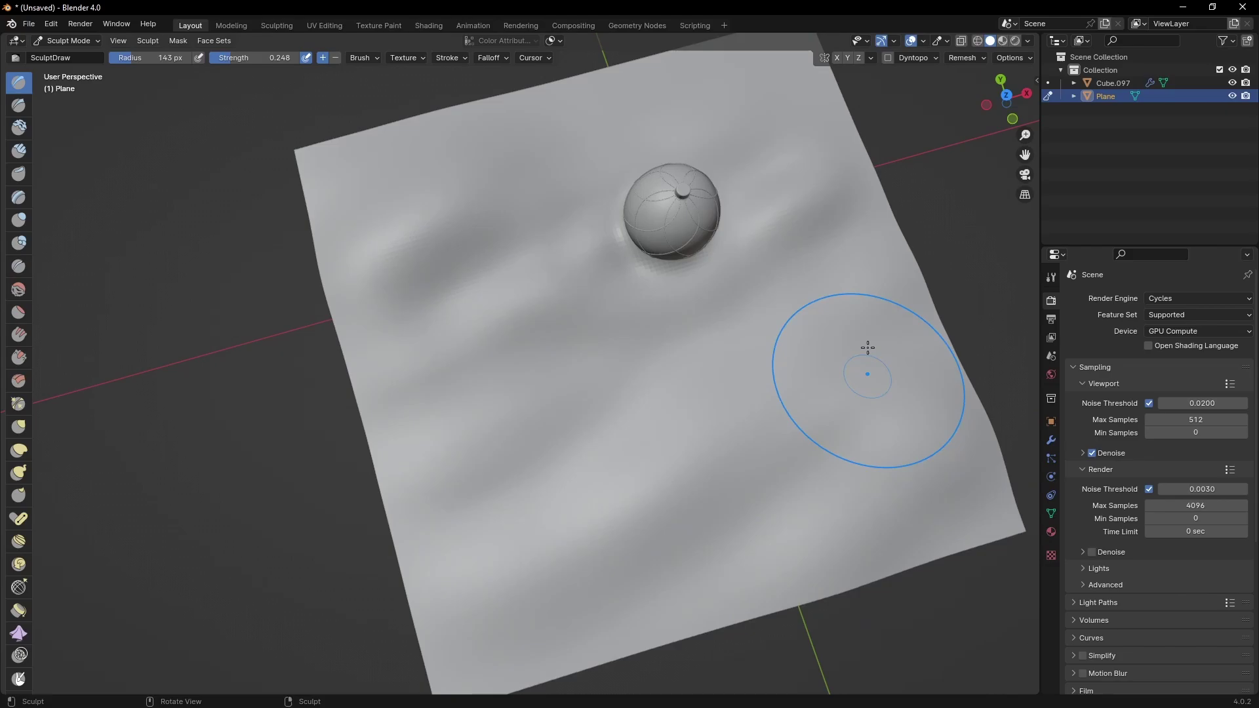
pyautogui.moveTo(700, 288)
pyautogui.mouseDown(button='middle')
pyautogui.moveTo(809, 301)
pyautogui.moveTo(843, 326)
pyautogui.moveTo(660, 348)
pyautogui.moveTo(657, 374)
pyautogui.mouseUp(button='middle')
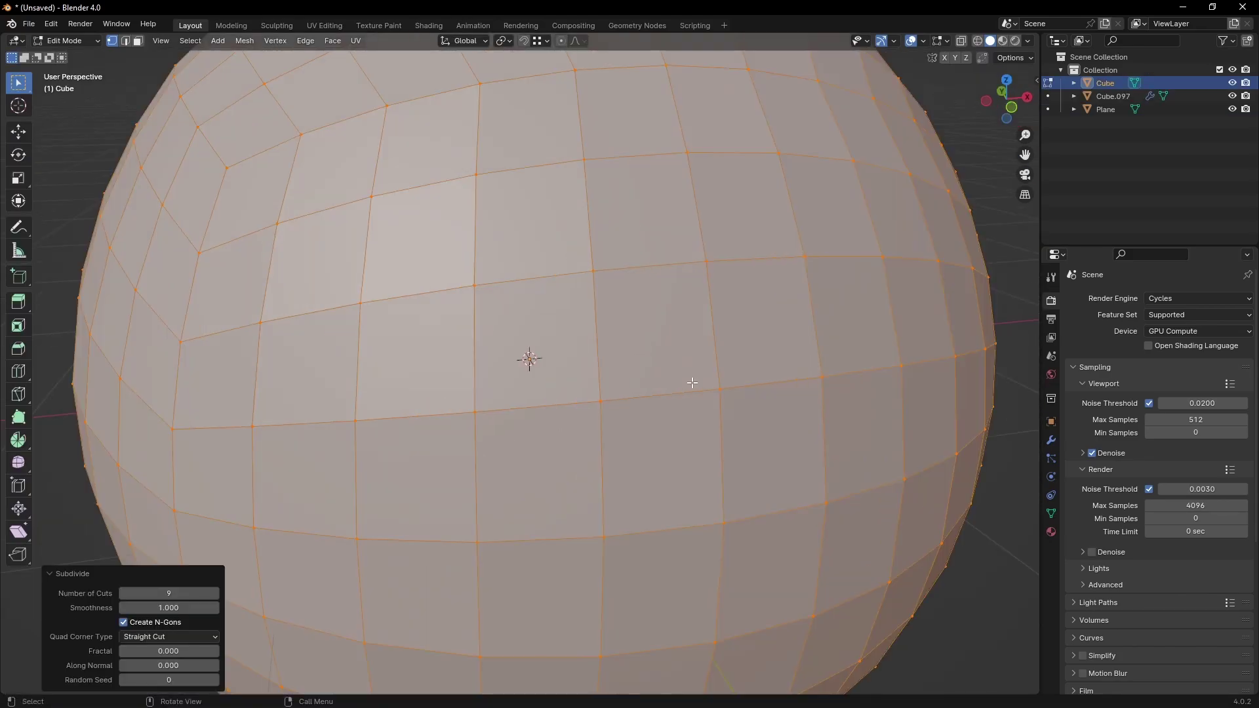
# Step: Scale the subdivided spherical cube down to roughly the ornament's size and return to Object Mode
pyautogui.press('s')
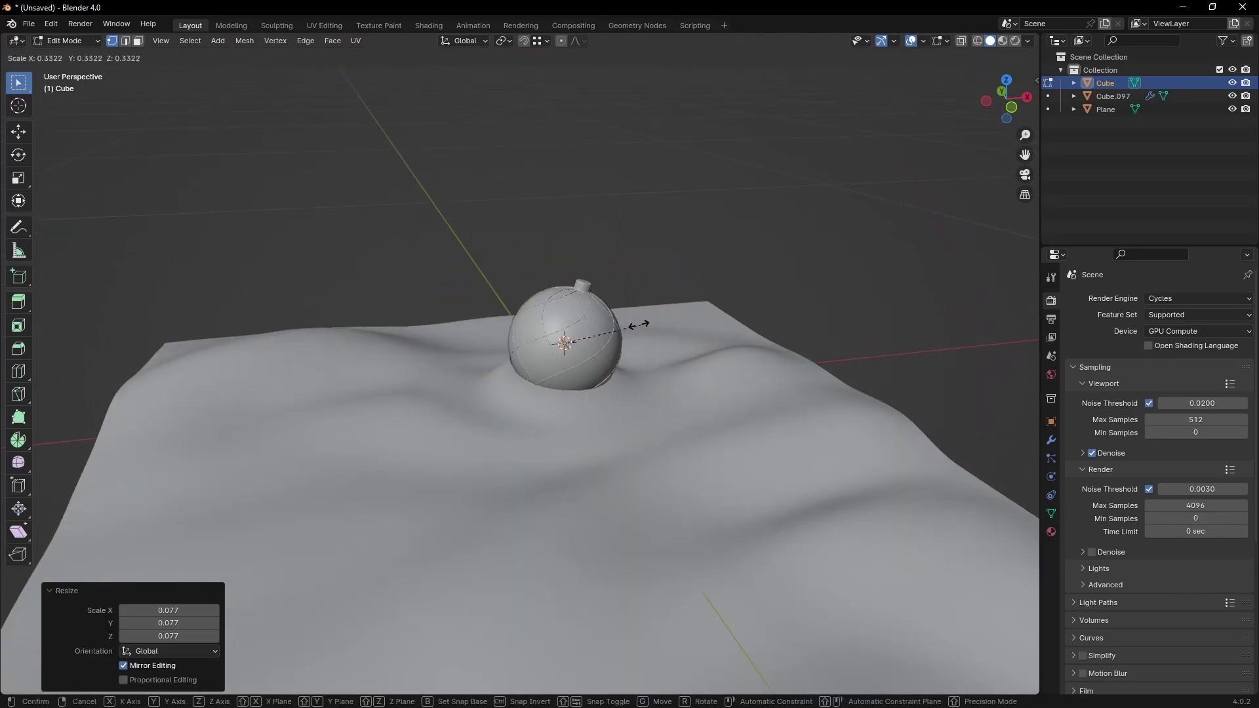
pyautogui.click(666, 325)
pyautogui.scroll(4, 621, 322)
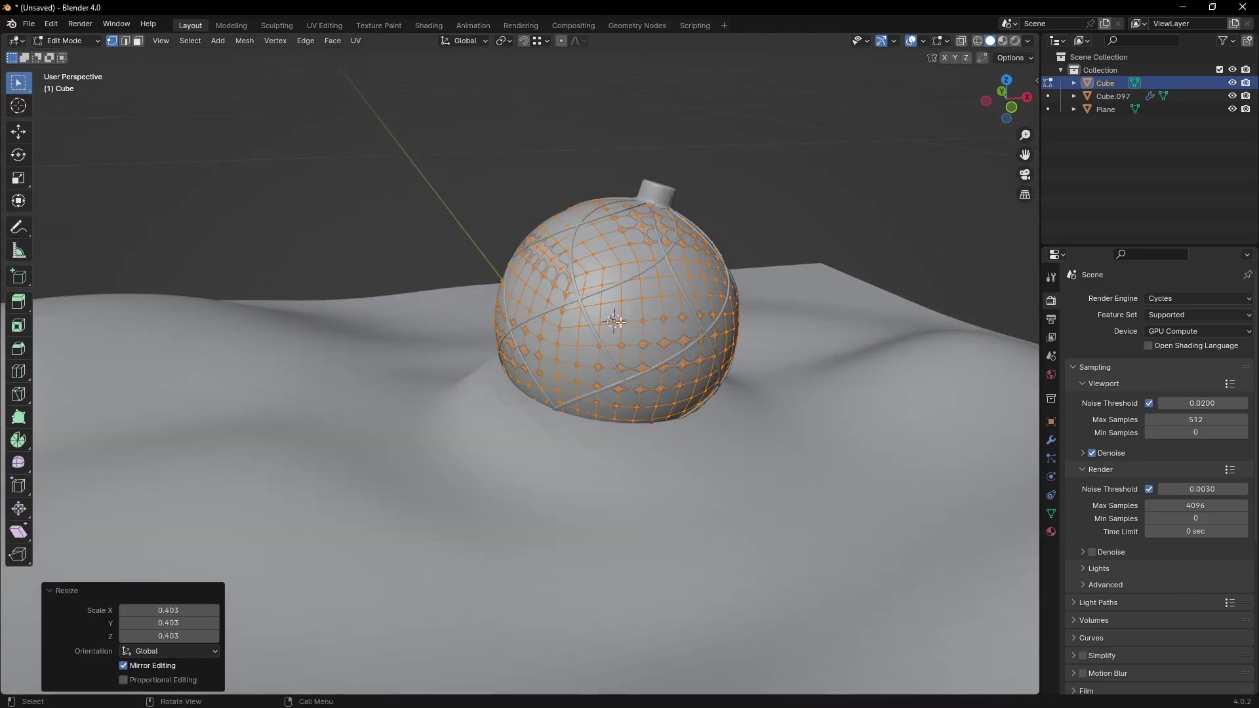
pyautogui.press('Tab')
pyautogui.press('KP_Decimal')
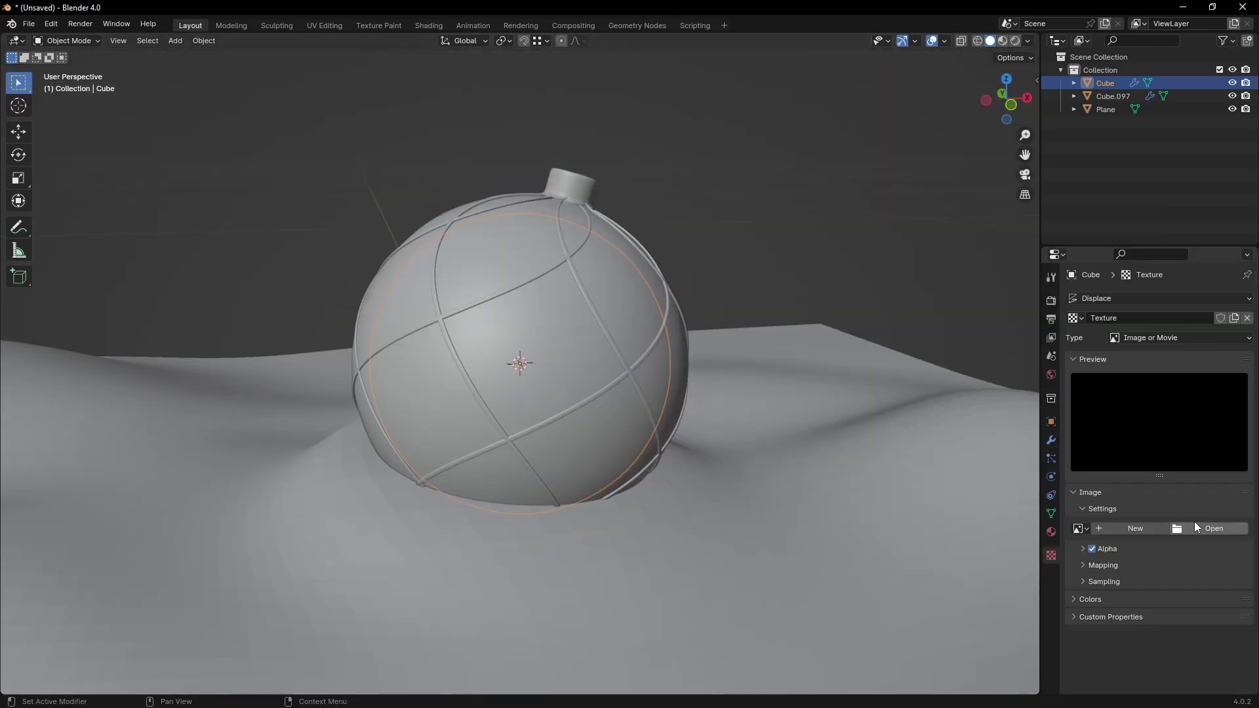
# Step: Load snow.exr from the tmp folder as the image for the sphere's displacement texture
pyautogui.click(1211, 527)
pyautogui.click(327, 481)
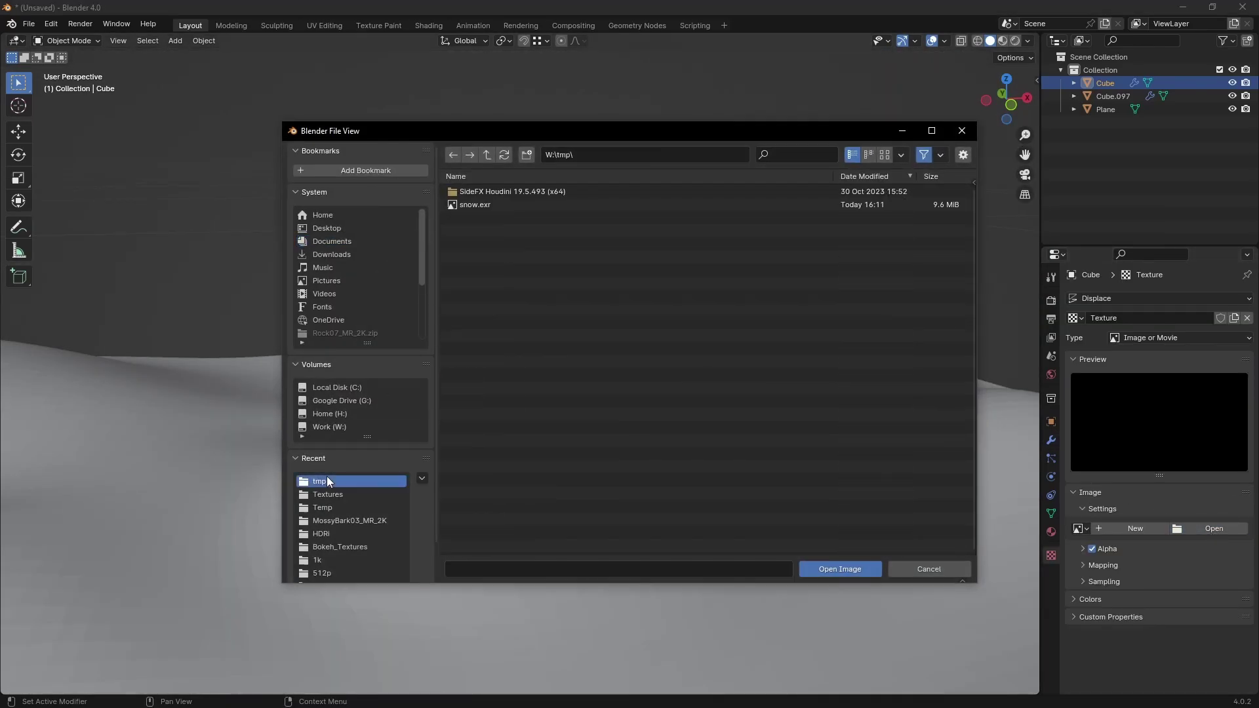
pyautogui.doubleClick(494, 207)
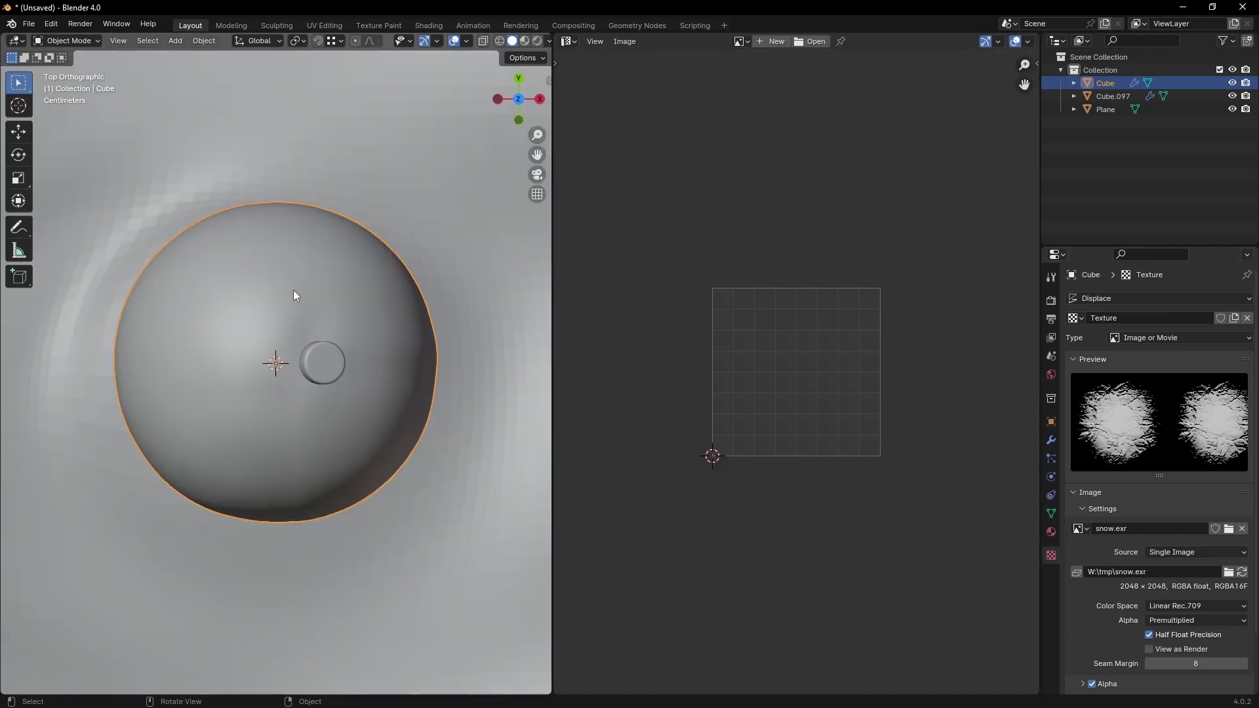
# Step: UV-map the snow sphere from the top view with Project from View (Bounds)
pyautogui.press('Tab')
pyautogui.press('u')
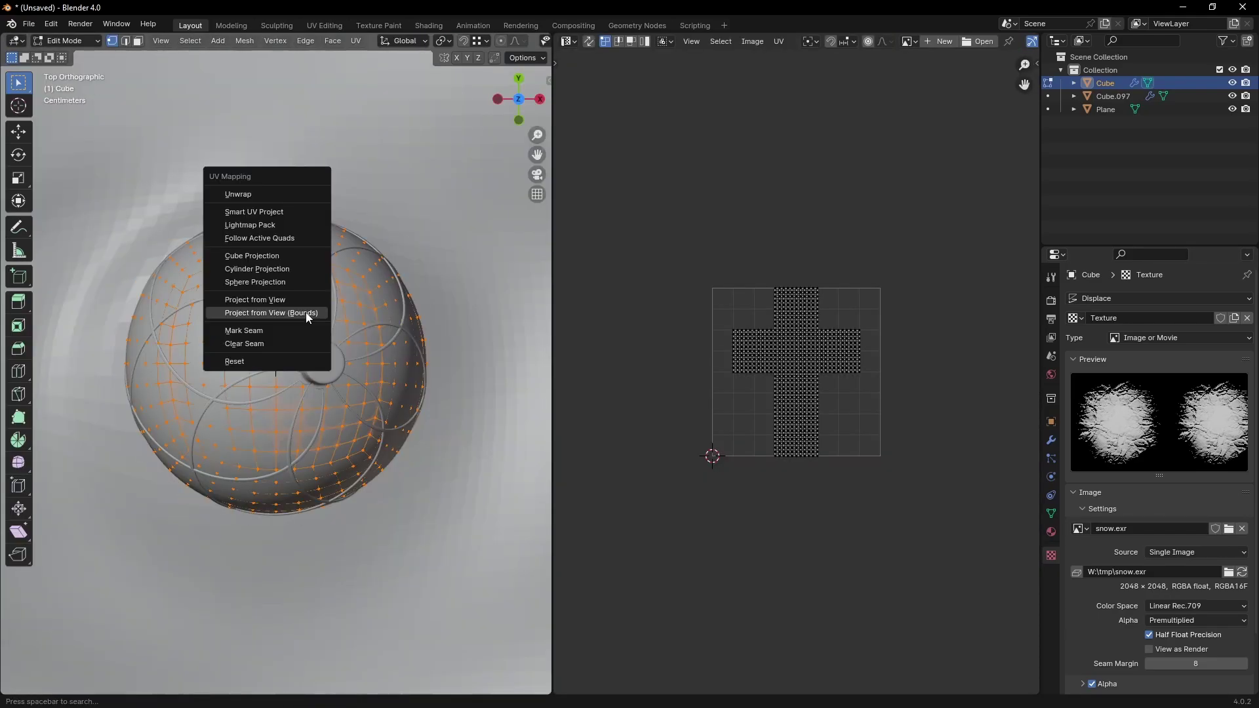
pyautogui.click(308, 317)
pyautogui.press('Tab')
pyautogui.moveTo(301, 353); pyautogui.dragTo(321, 347, button='middle')
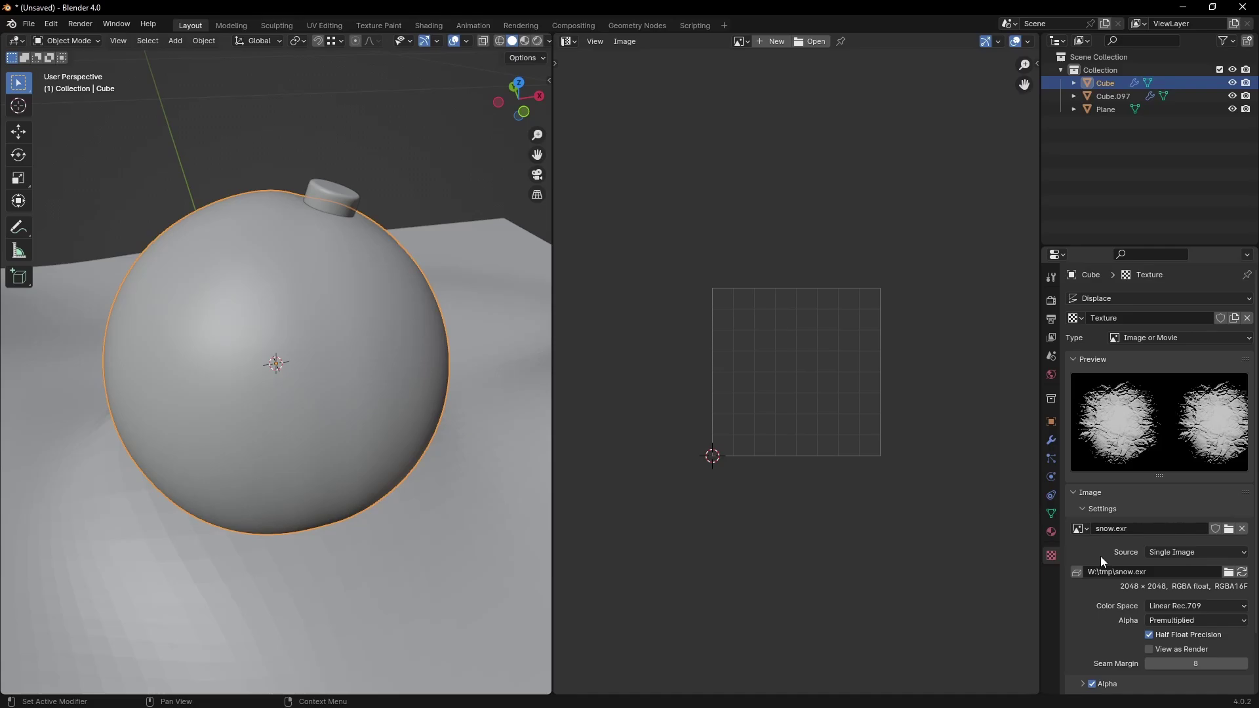
# Step: Set the Displace modifier's coordinates to UV and its strength to 0.002
pyautogui.click(1052, 441)
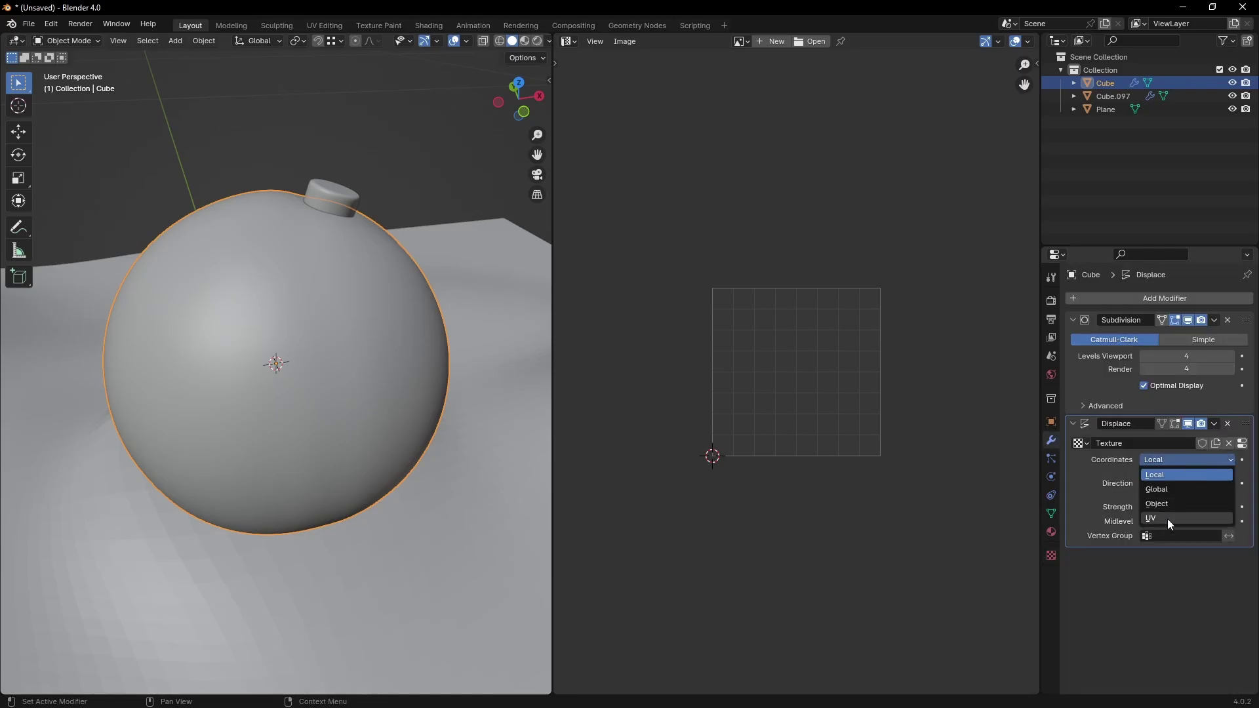
pyautogui.click(1168, 519)
pyautogui.moveTo(387, 374); pyautogui.dragTo(450, 351, button='middle')
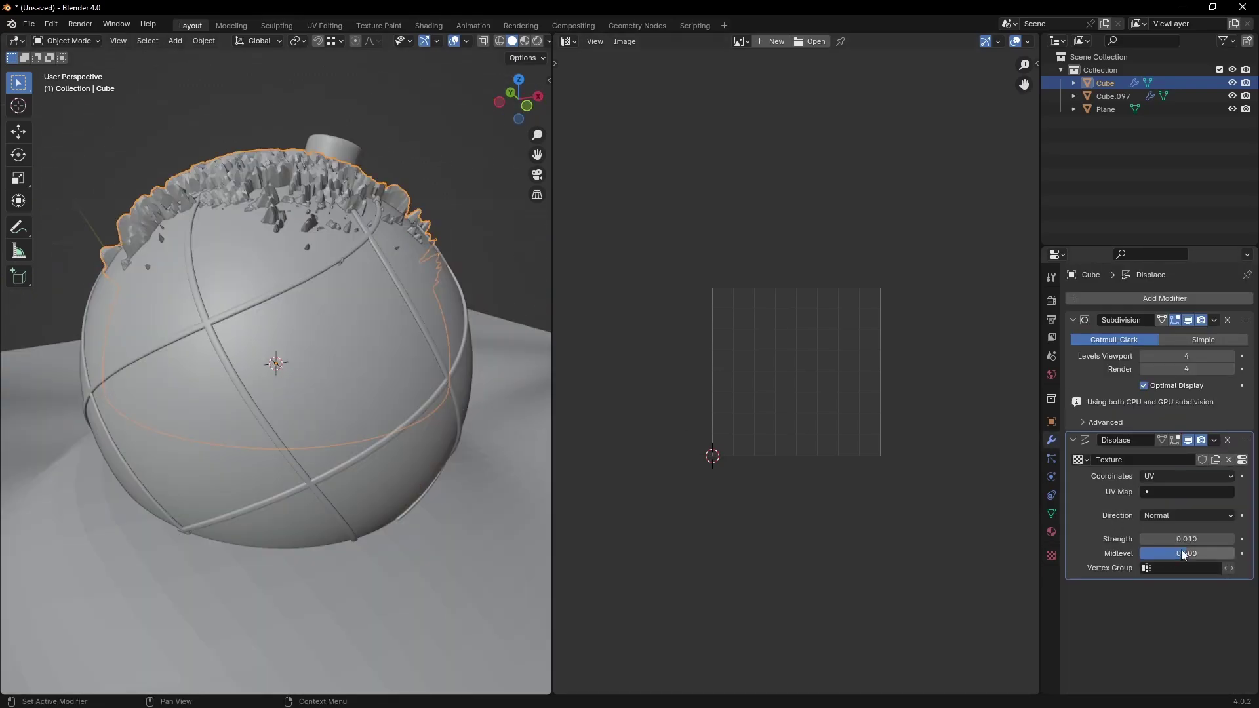
pyautogui.click(1158, 548)
pyautogui.write('0.002')
pyautogui.press('Return')
# Step: Adjust the snow sphere's height along Z and tilt it freely so the snow sits on the ornament's top
pyautogui.press('g')
pyautogui.press('z')
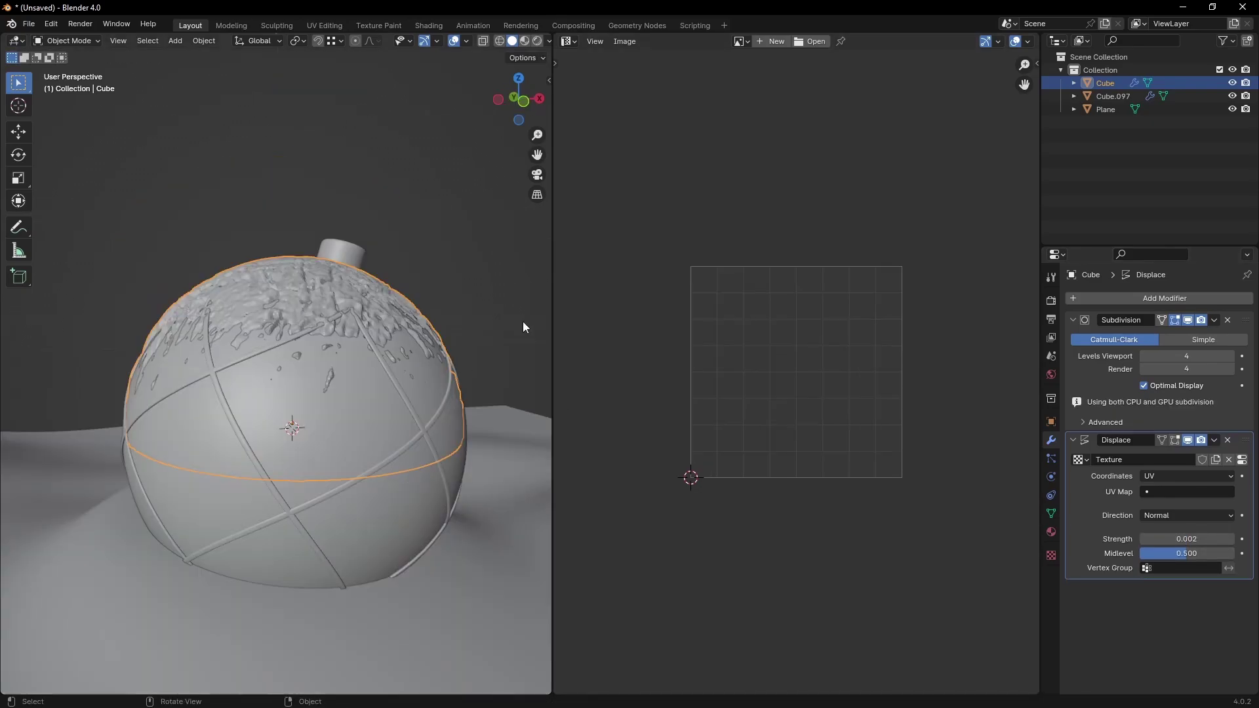
pyautogui.press('r')
pyautogui.press('r')
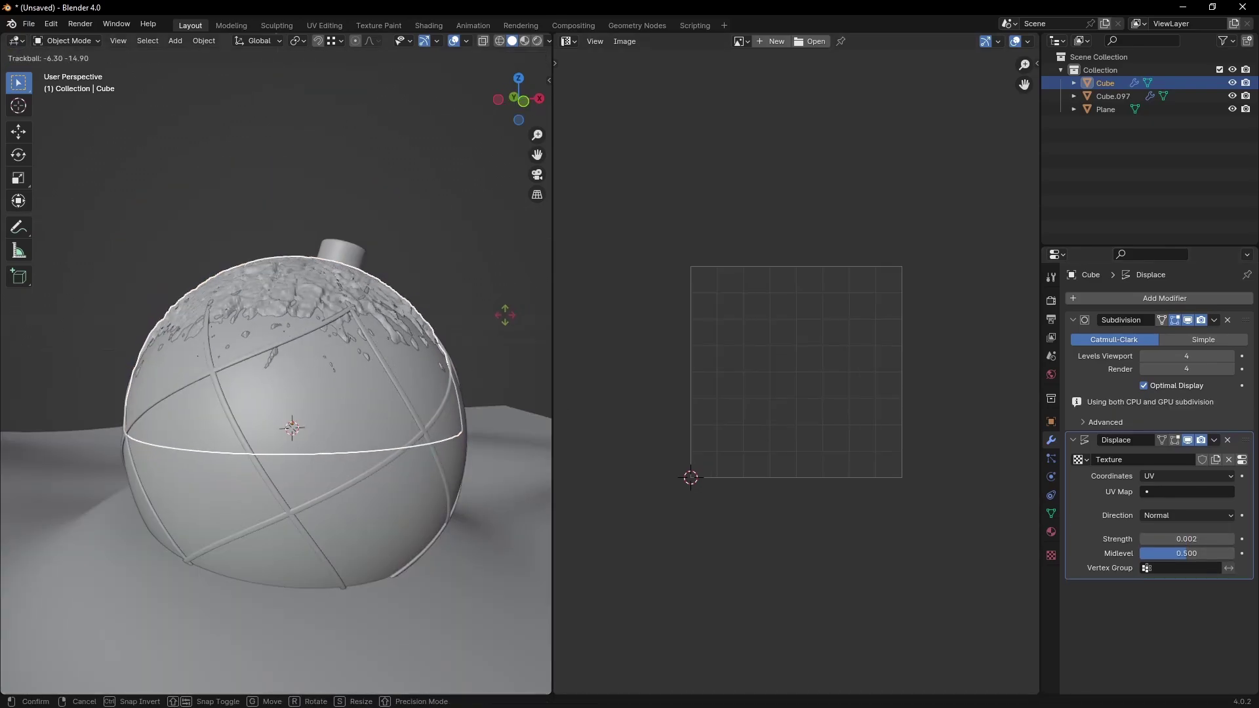
pyautogui.click(451, 346)
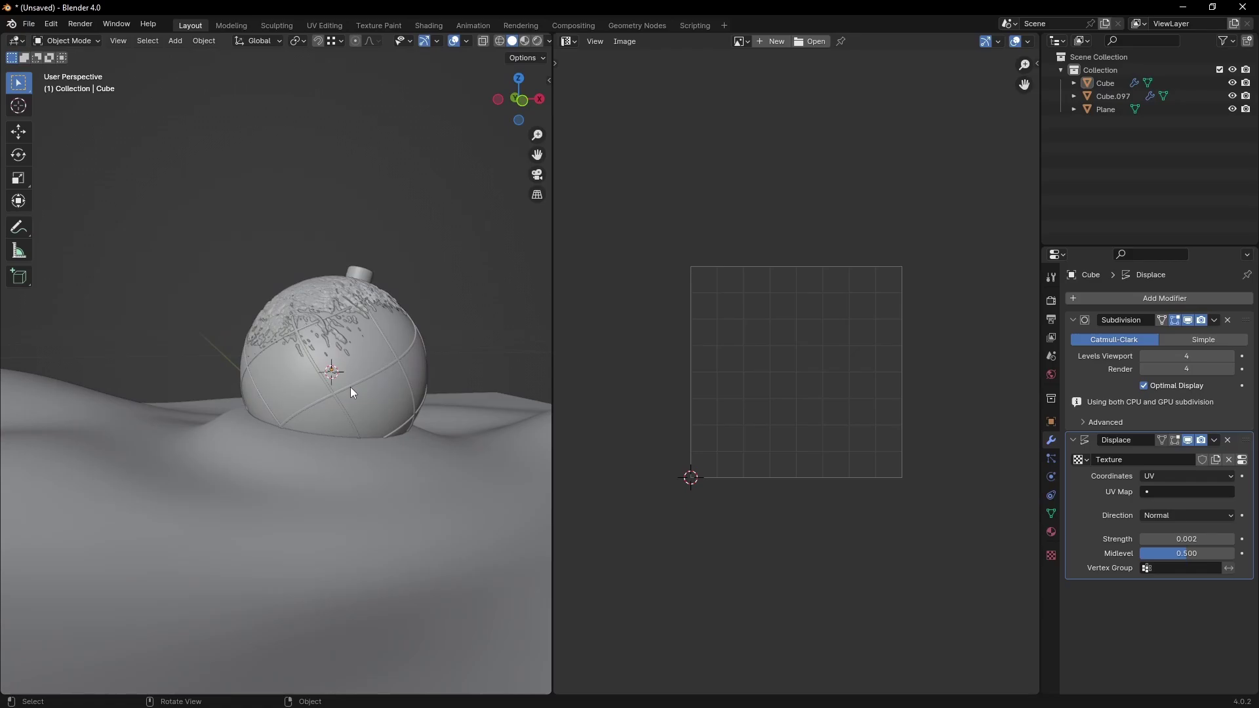
# Step: Add a camera to the scene from the front view
pyautogui.hotkey('shift', 'a')
pyautogui.moveTo(294, 517)
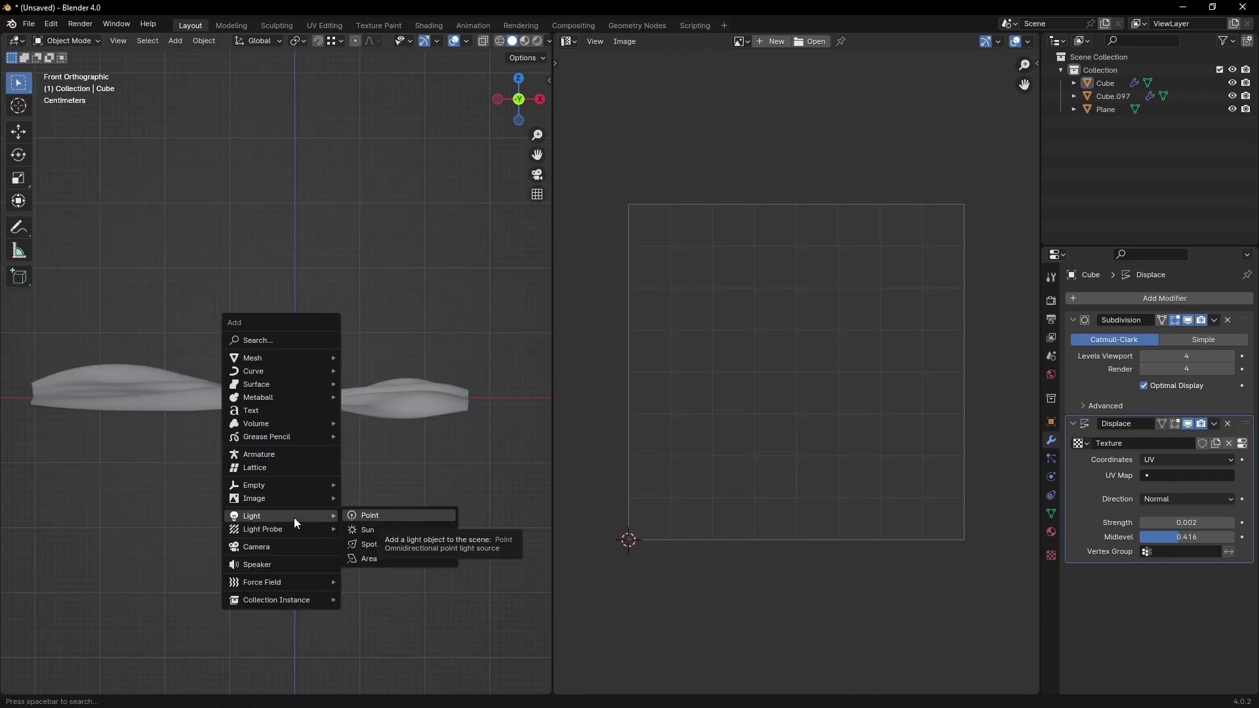
pyautogui.click(288, 544)
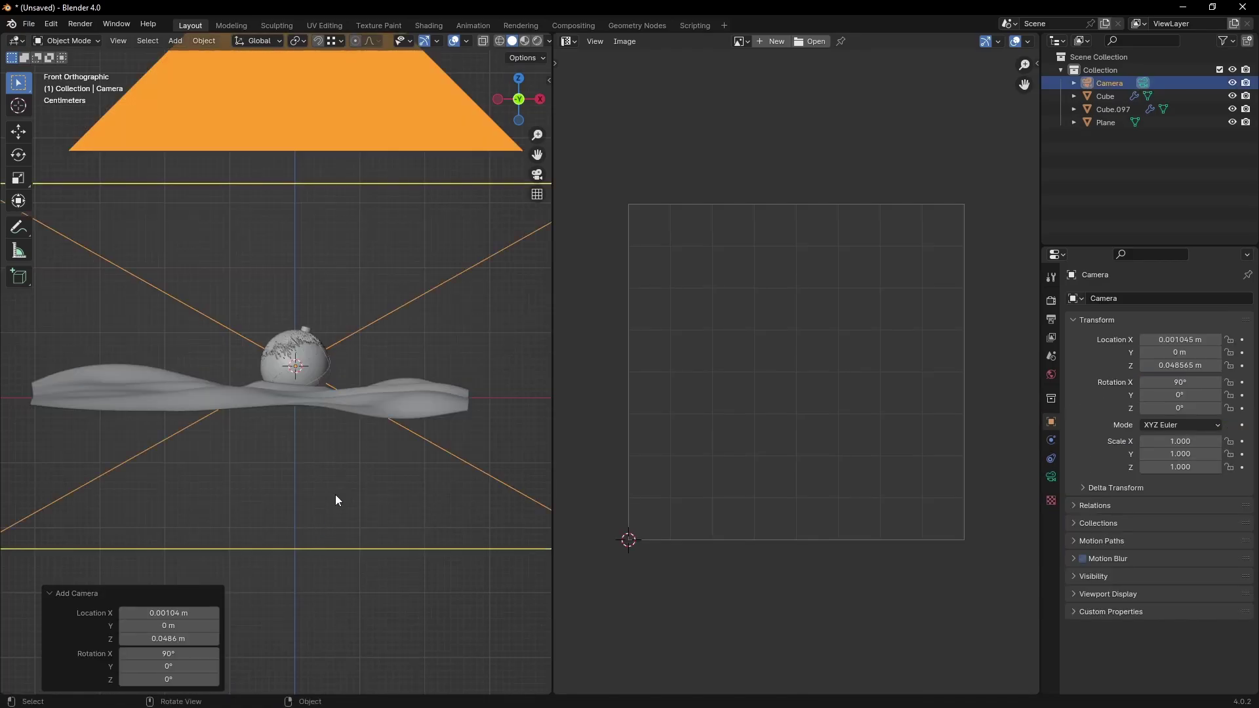
# Step: Set the camera's focal length to 90 mm and, in camera view, move it back about 0.78 m along its local Z axis
pyautogui.click(1052, 477)
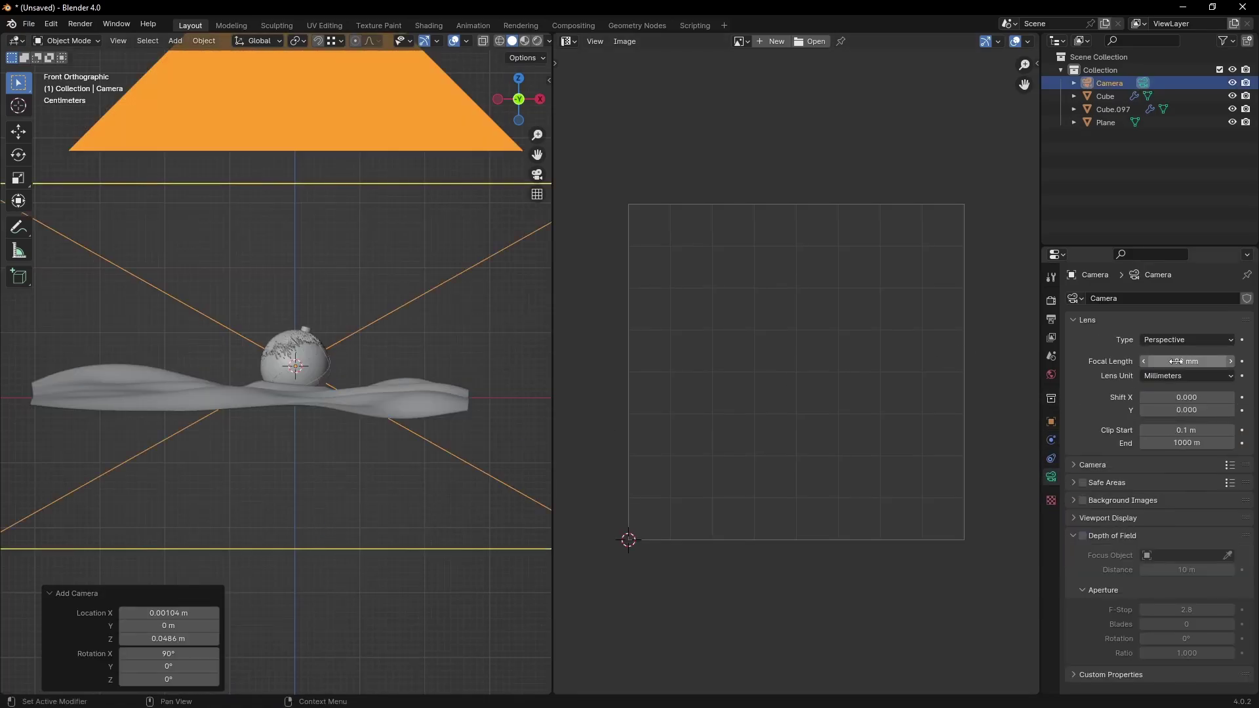
pyautogui.press('KP_0')
pyautogui.press('g')
pyautogui.press('z')
pyautogui.press('z')
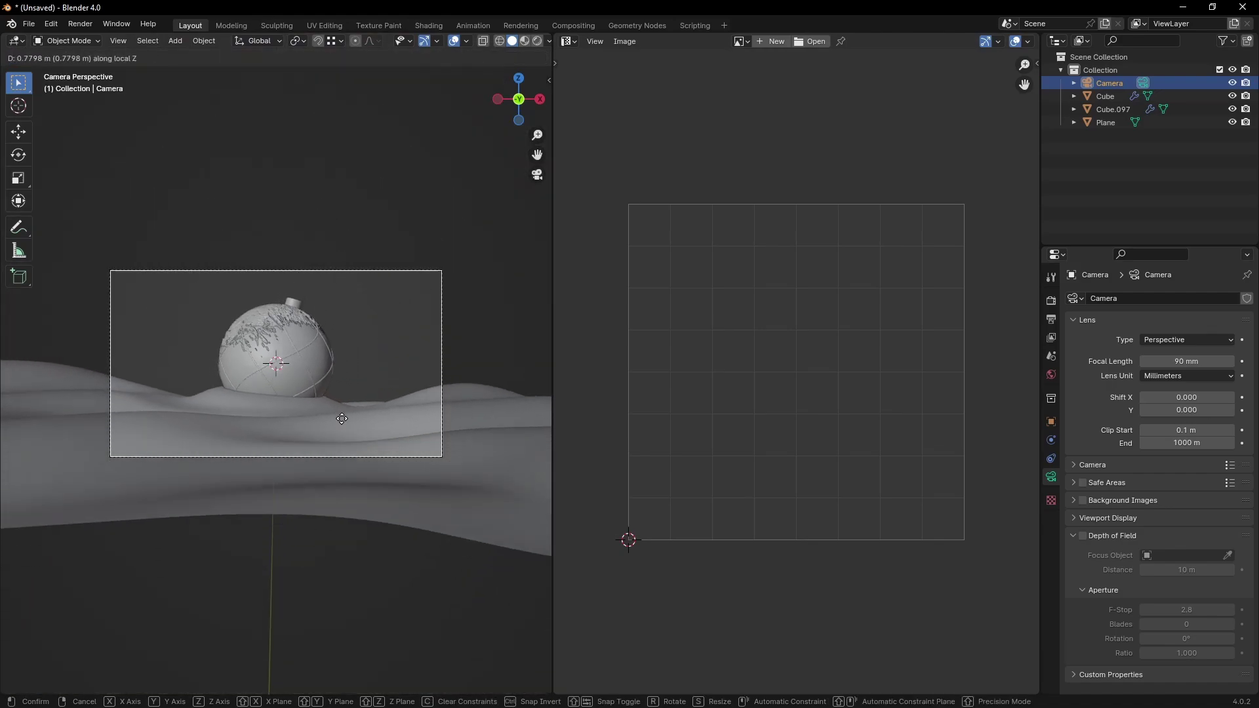
pyautogui.click(342, 421)
# Step: Reframe the ornament by shifting the camera along X, moving it about 0.117 m along local Z and lowering it slightly
pyautogui.press('g')
pyautogui.press('x')
pyautogui.click(391, 411)
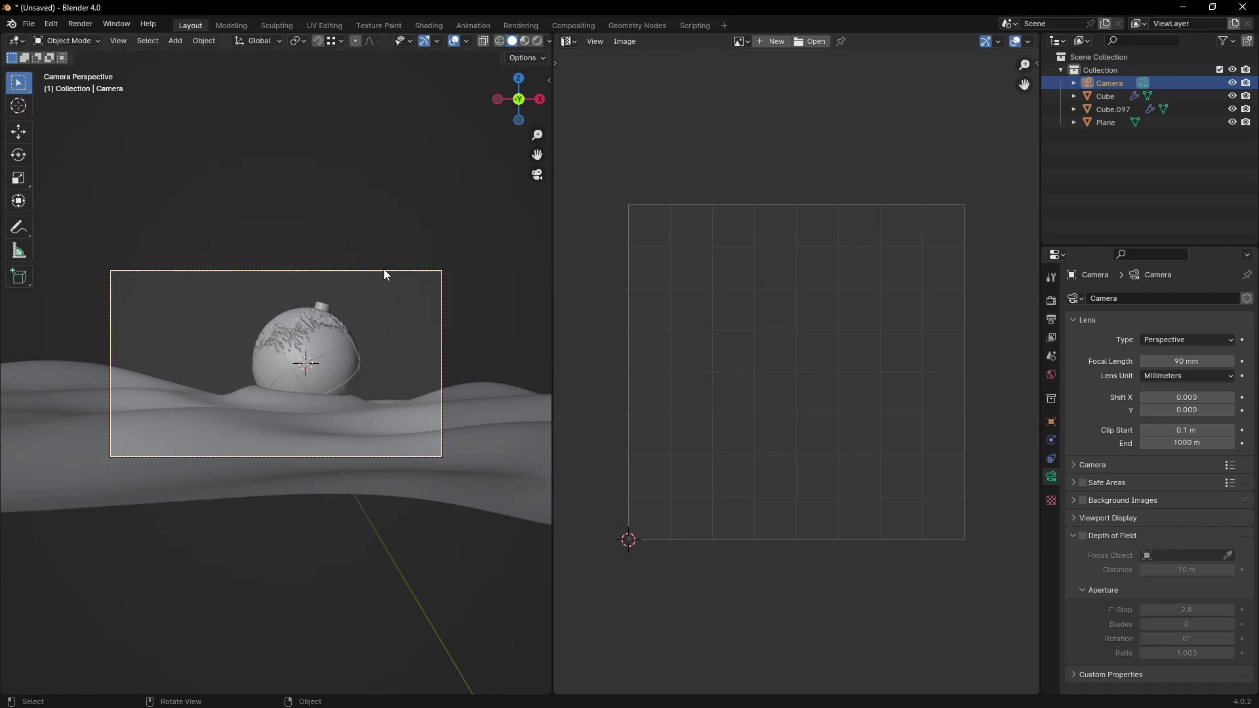
pyautogui.press('g')
pyautogui.press('z')
pyautogui.press('z')
pyautogui.click(391, 293)
pyautogui.press('g')
pyautogui.press('z')
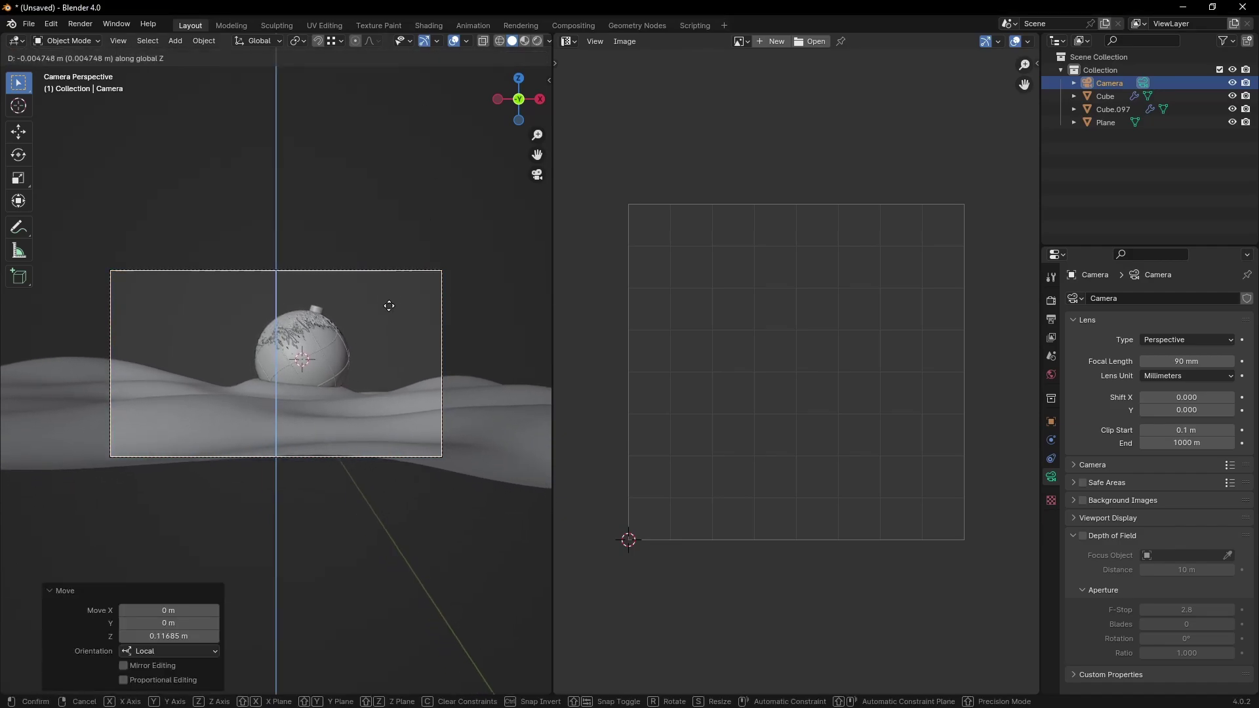
# Step: Delete the snow plane's visible faces beyond both sides of the camera frame
pyautogui.scroll(-1, 138, 430)
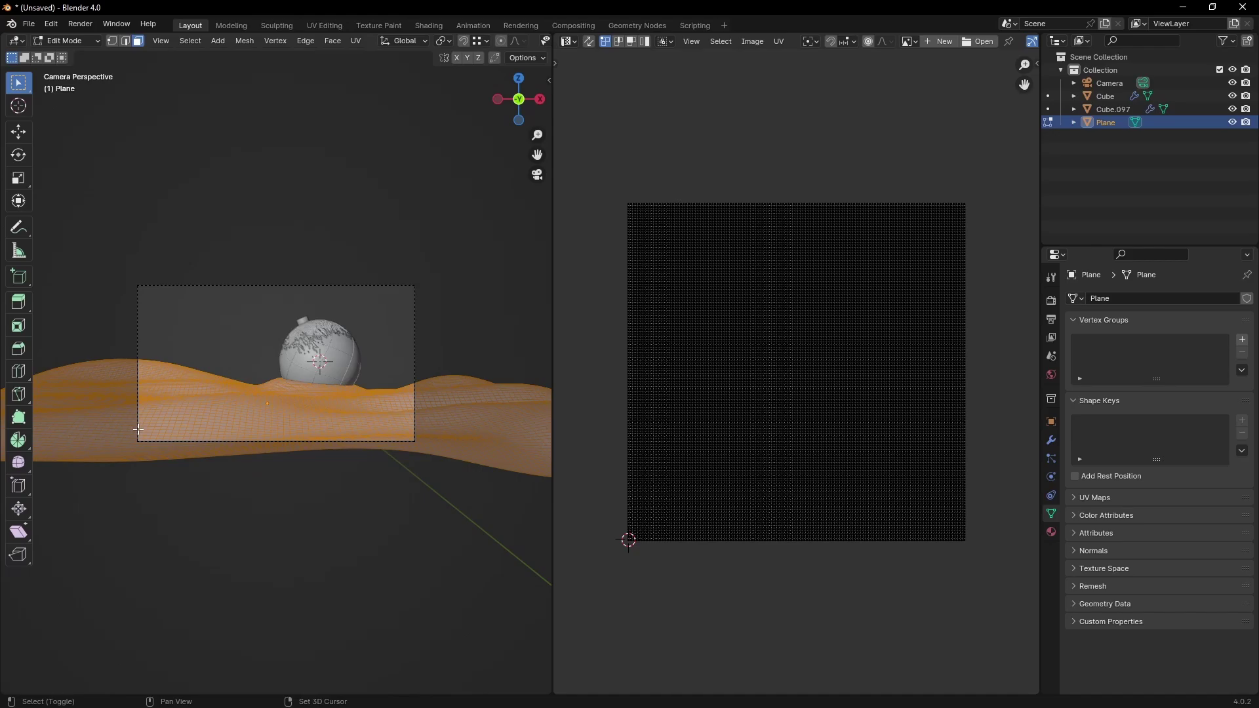
pyautogui.keyDown('shift'); pyautogui.moveTo(138, 429); pyautogui.dragTo(308, 423, button='middle'); pyautogui.keyUp('shift')
pyautogui.scroll(-2, 187, 394)
pyautogui.hotkey('alt', 'a')
pyautogui.press('b')
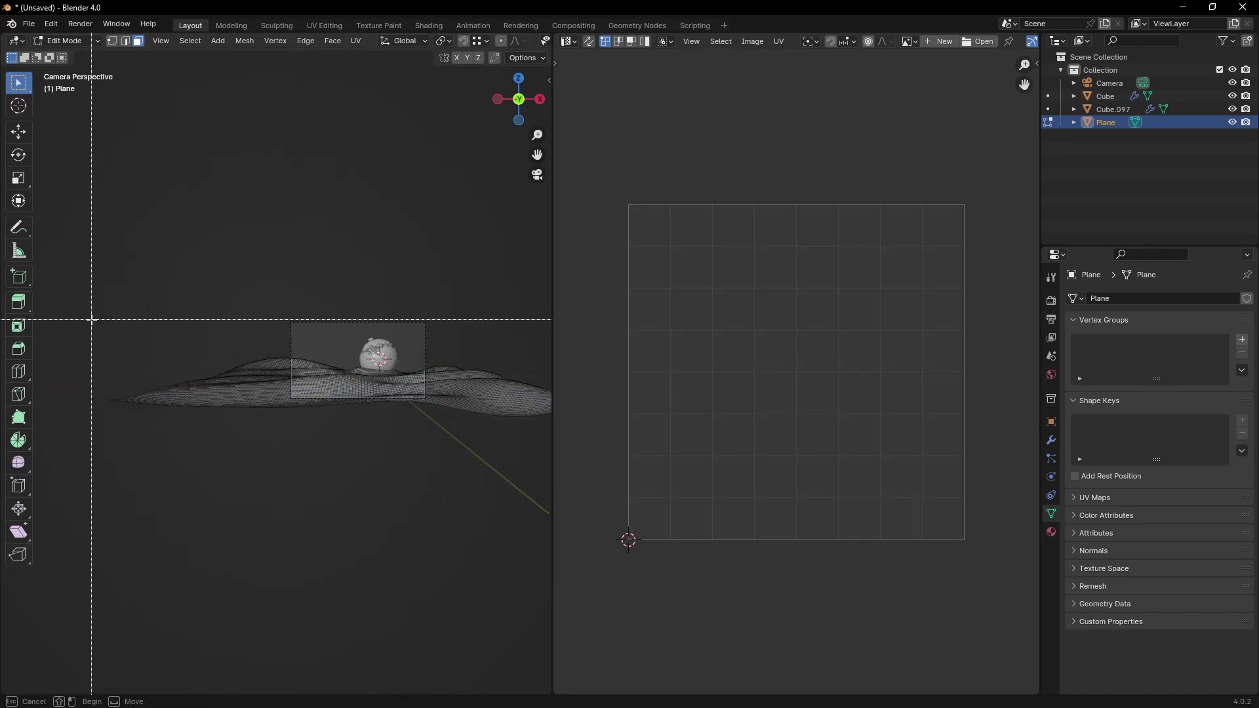
pyautogui.moveTo(70, 307); pyautogui.dragTo(286, 533)
pyautogui.keyDown('shift'); pyautogui.moveTo(414, 482); pyautogui.dragTo(272, 482, button='middle'); pyautogui.keyUp('shift')
pyautogui.press('b')
pyautogui.moveTo(292, 301); pyautogui.dragTo(478, 499)
pyautogui.scroll(5, 363, 491)
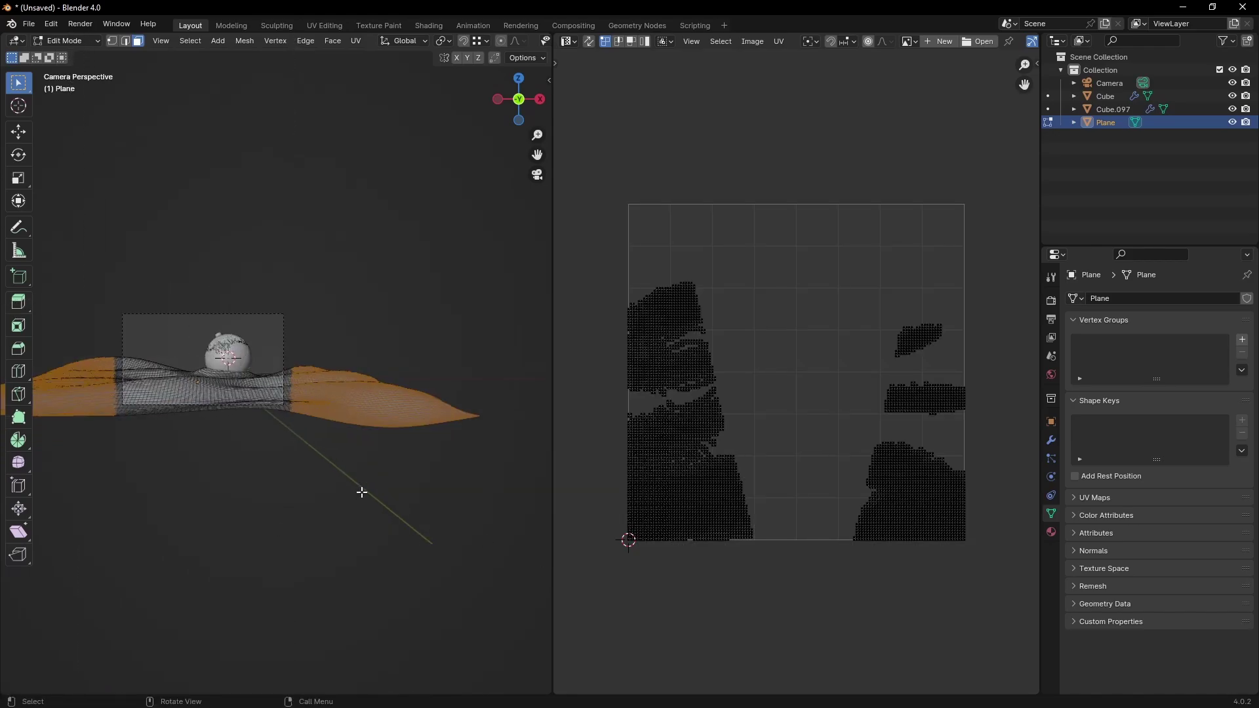
pyautogui.keyDown('shift'); pyautogui.moveTo(143, 407); pyautogui.dragTo(306, 406, button='middle'); pyautogui.keyUp('shift')
pyautogui.press('x')
pyautogui.press('f')
# Step: Select through the snow mesh and remove the leftover hidden faces on both sides of the camera frame
pyautogui.press('Tab')
pyautogui.press('Tab')
pyautogui.scroll(-3, 305, 407)
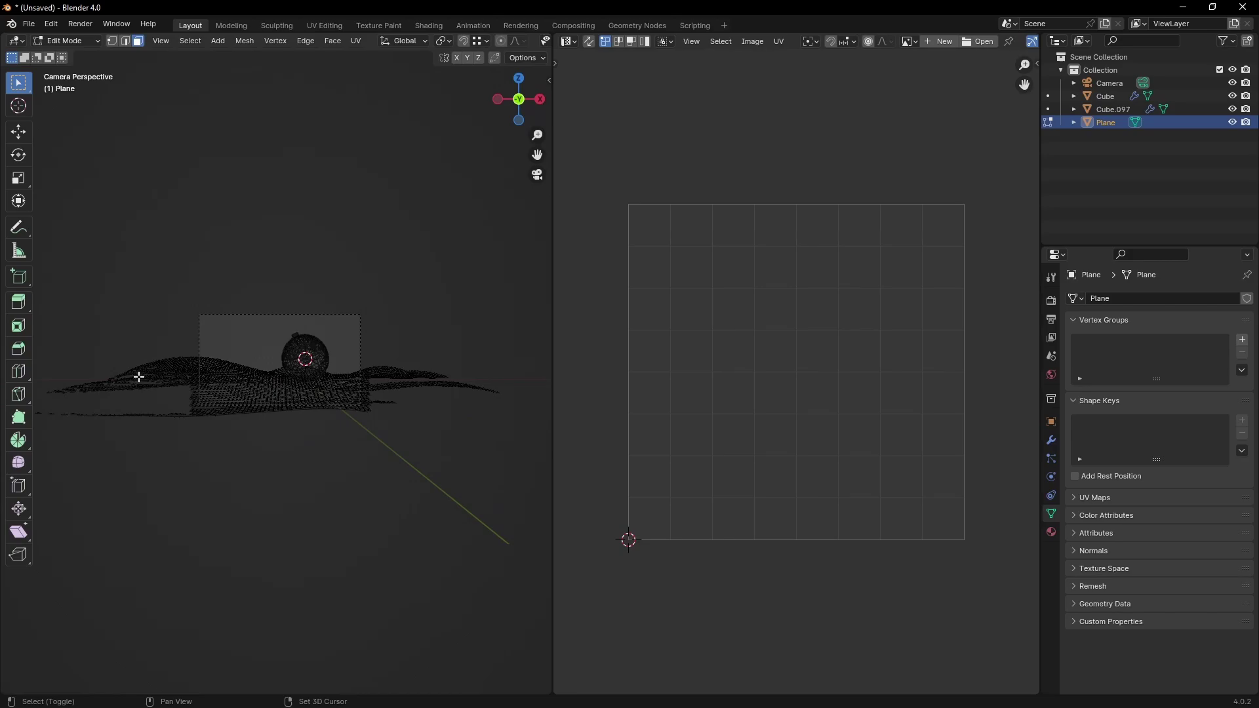
pyautogui.scroll(3, 135, 374)
pyautogui.press('b')
pyautogui.moveTo(102, 274); pyautogui.dragTo(326, 506)
pyautogui.keyDown('shift'); pyautogui.moveTo(545, 398); pyautogui.dragTo(367, 396, button='middle'); pyautogui.keyUp('shift')
pyautogui.scroll(2, 380, 396)
pyautogui.scroll(-1, 453, 338)
pyautogui.press('b')
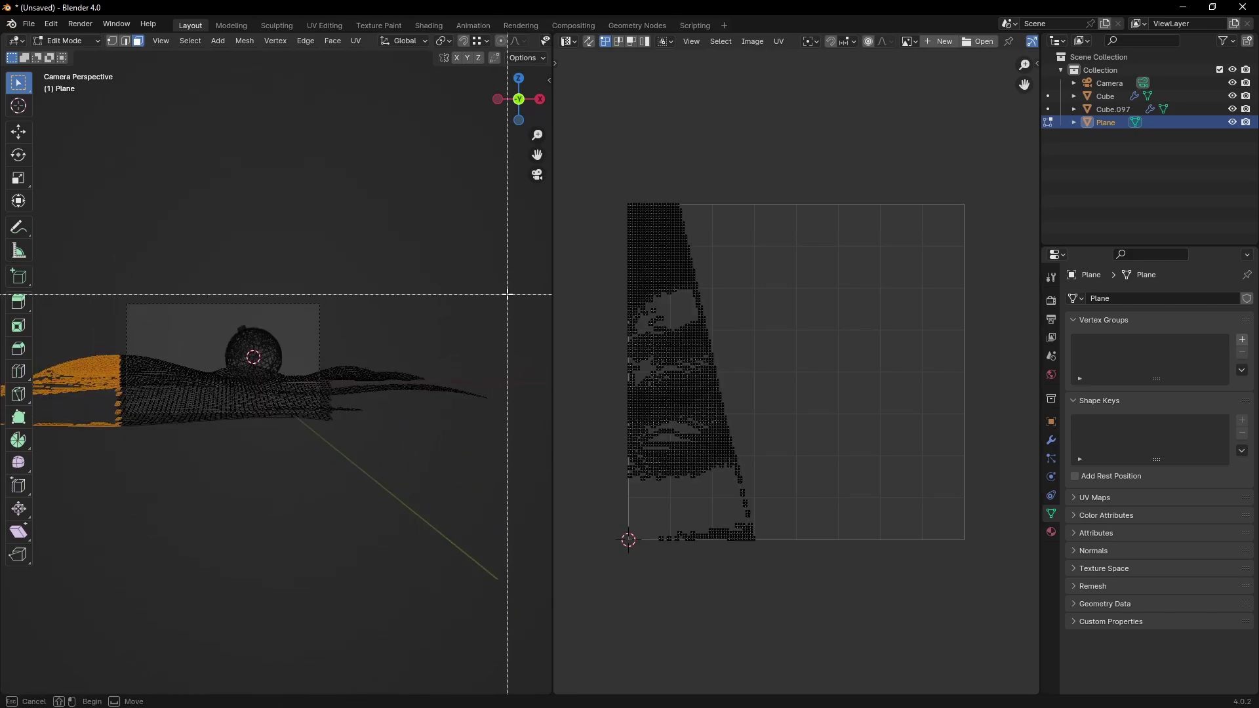
pyautogui.moveTo(513, 292); pyautogui.dragTo(331, 511)
pyautogui.press('Tab')
pyautogui.scroll(6, 308, 476)
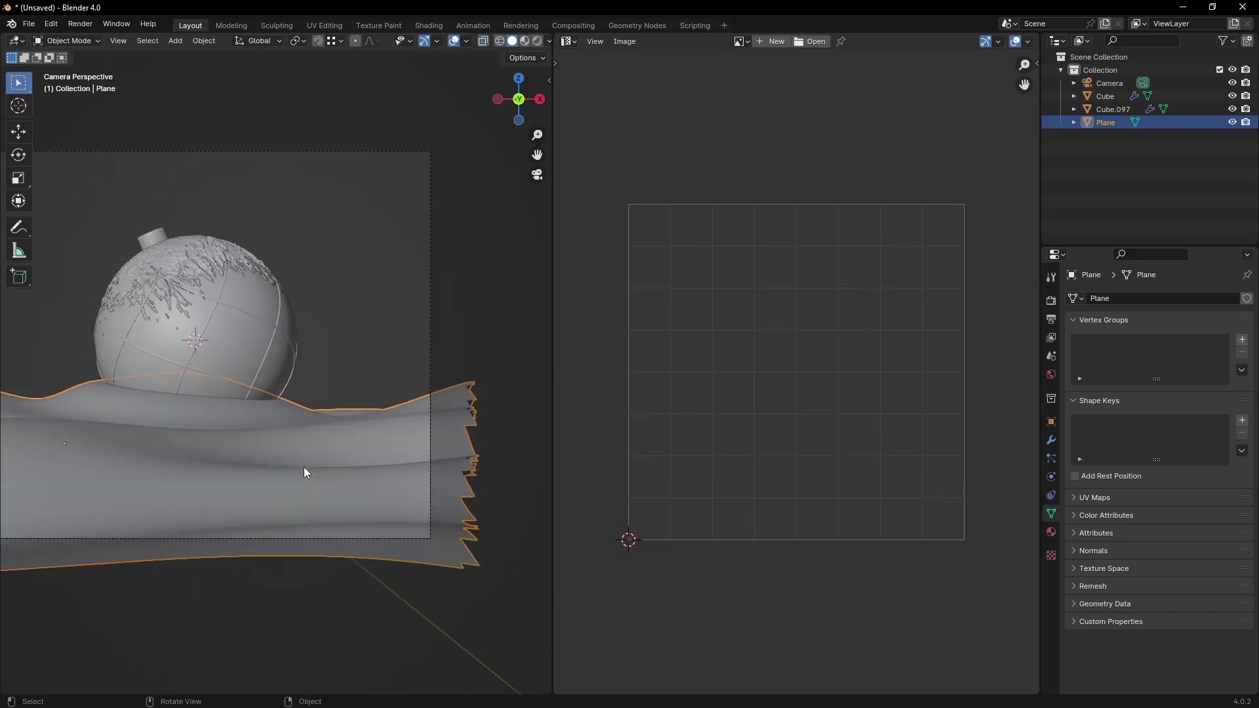
# Step: Add a Displace modifier to the snow plane and give it a new Clouds texture
pyautogui.click(1051, 440)
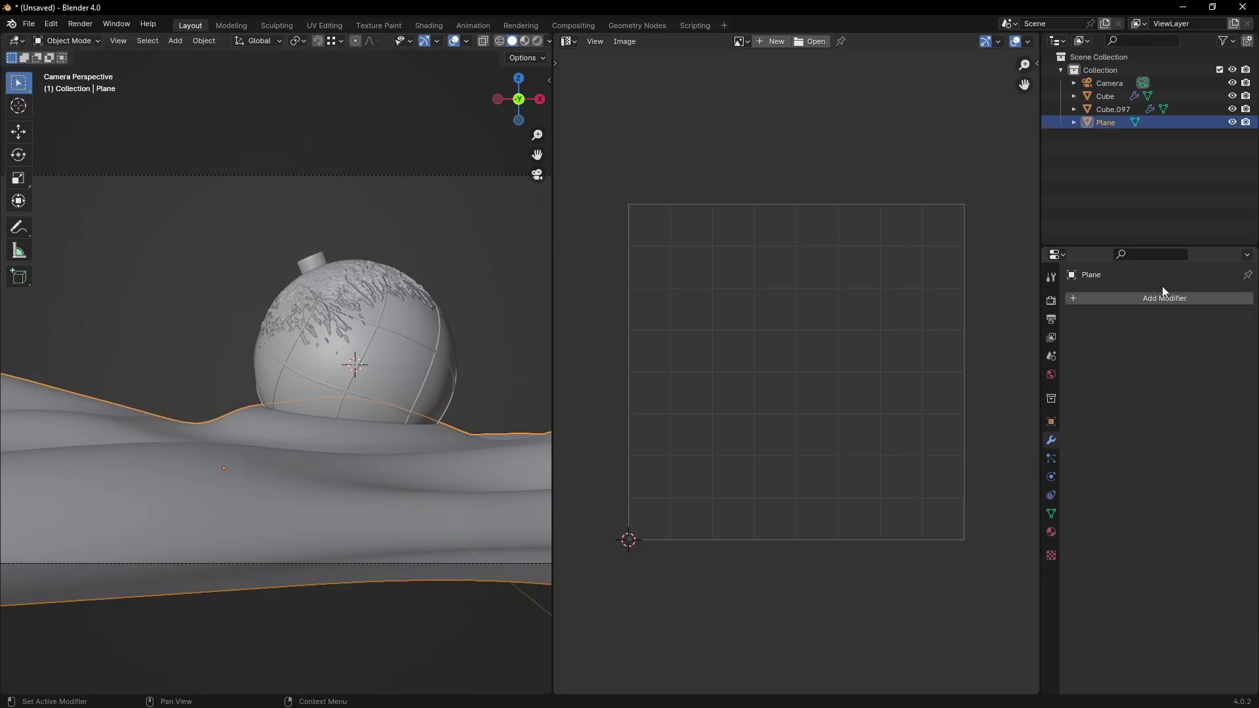
pyautogui.click(1162, 289)
pyautogui.moveTo(1124, 294)
pyautogui.click(991, 343)
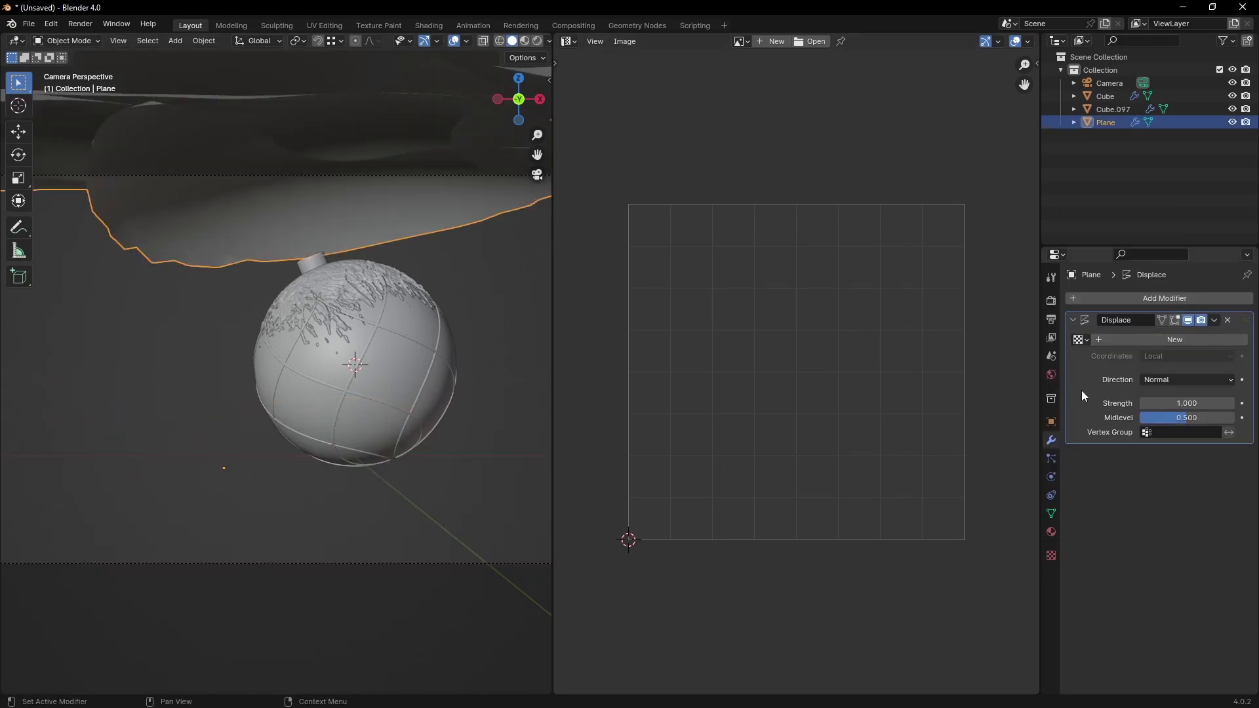
pyautogui.click(1154, 340)
pyautogui.click(1239, 340)
pyautogui.click(1187, 338)
pyautogui.click(1159, 381)
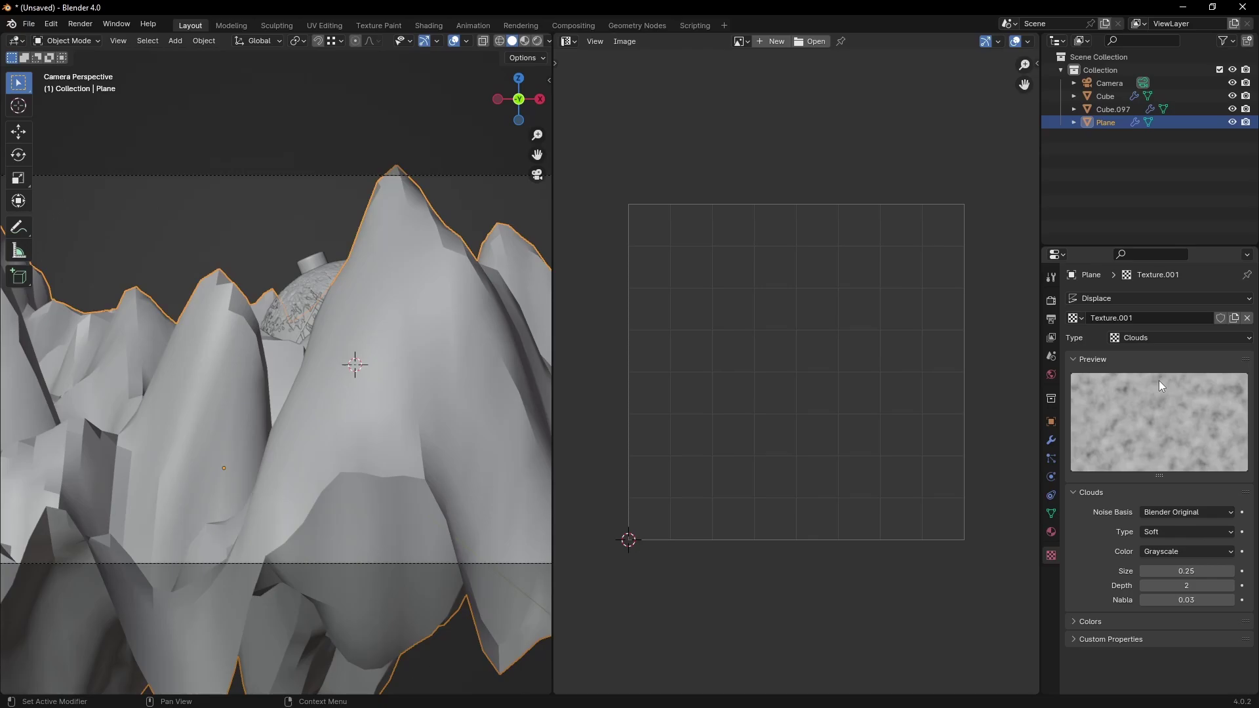
# Step: Lower the Clouds texture size and the Displace strength to leave only fine bumps on the snow plane
pyautogui.moveTo(1193, 570); pyautogui.dragTo(1160, 571)
pyautogui.click(1051, 440)
pyautogui.moveTo(1187, 403); pyautogui.dragTo(1147, 403)
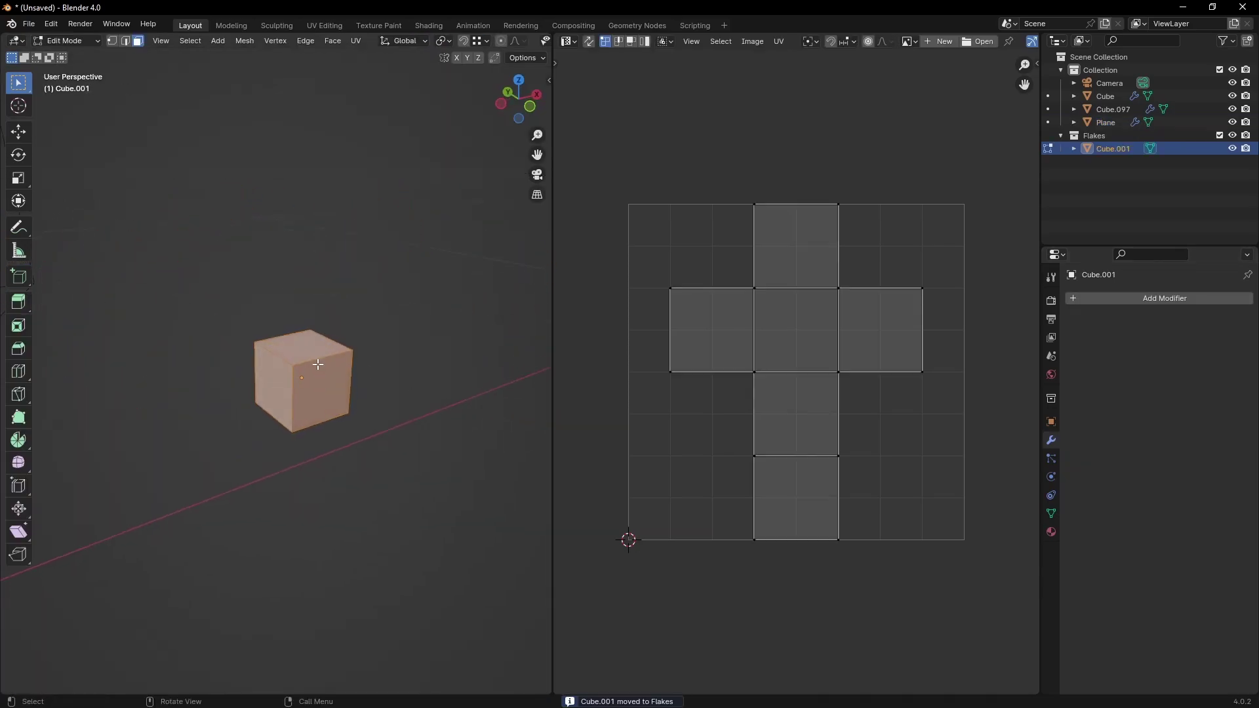
# Step: Extrude the flake cube's top face upward into a tall prism and bevel one top edge by about 0.0101 m
pyautogui.press('e')
pyautogui.click(315, 326)
pyautogui.hotkey('alt', 'a')
pyautogui.hotkey('ctrl', 'b')
pyautogui.click(322, 329)
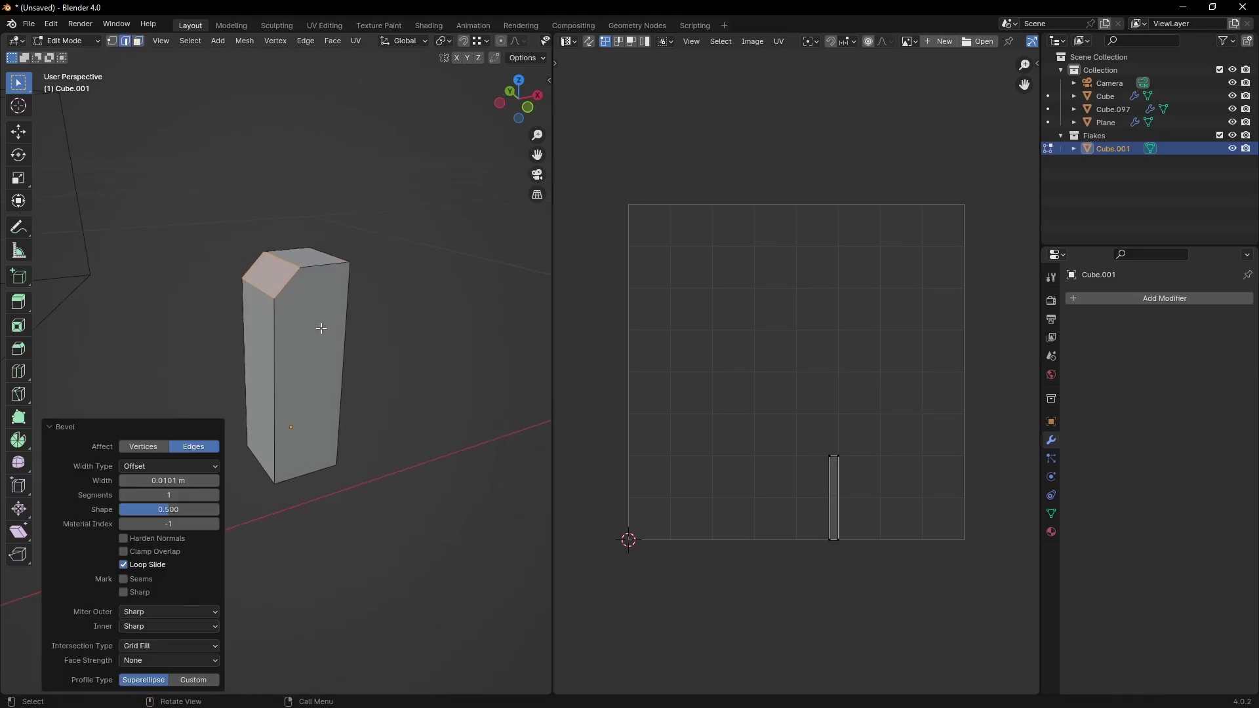
# Step: Bevel the flake prism's front vertical edge by about 0.009 m
pyautogui.click(303, 352)
pyautogui.hotkey('ctrl', 'b')
pyautogui.rightClick(320, 370)
pyautogui.hotkey('ctrl', 'b')
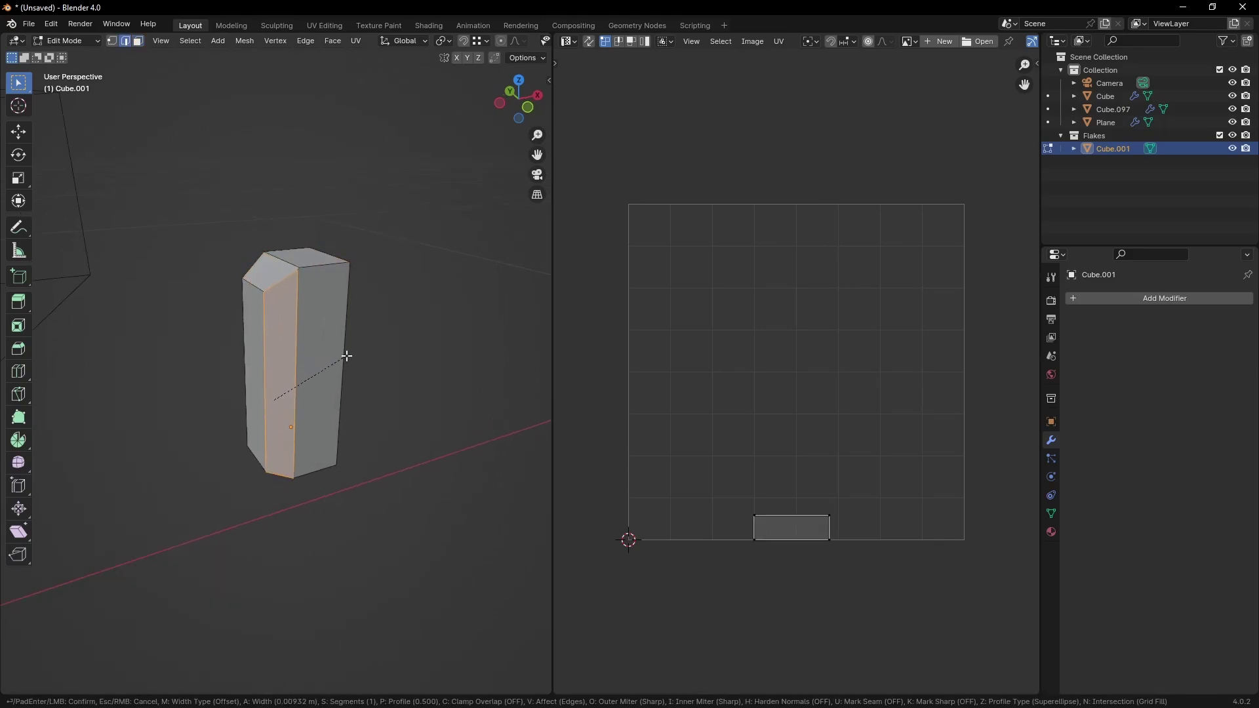
pyautogui.click(345, 352)
pyautogui.moveTo(352, 351); pyautogui.dragTo(287, 353, button='middle')
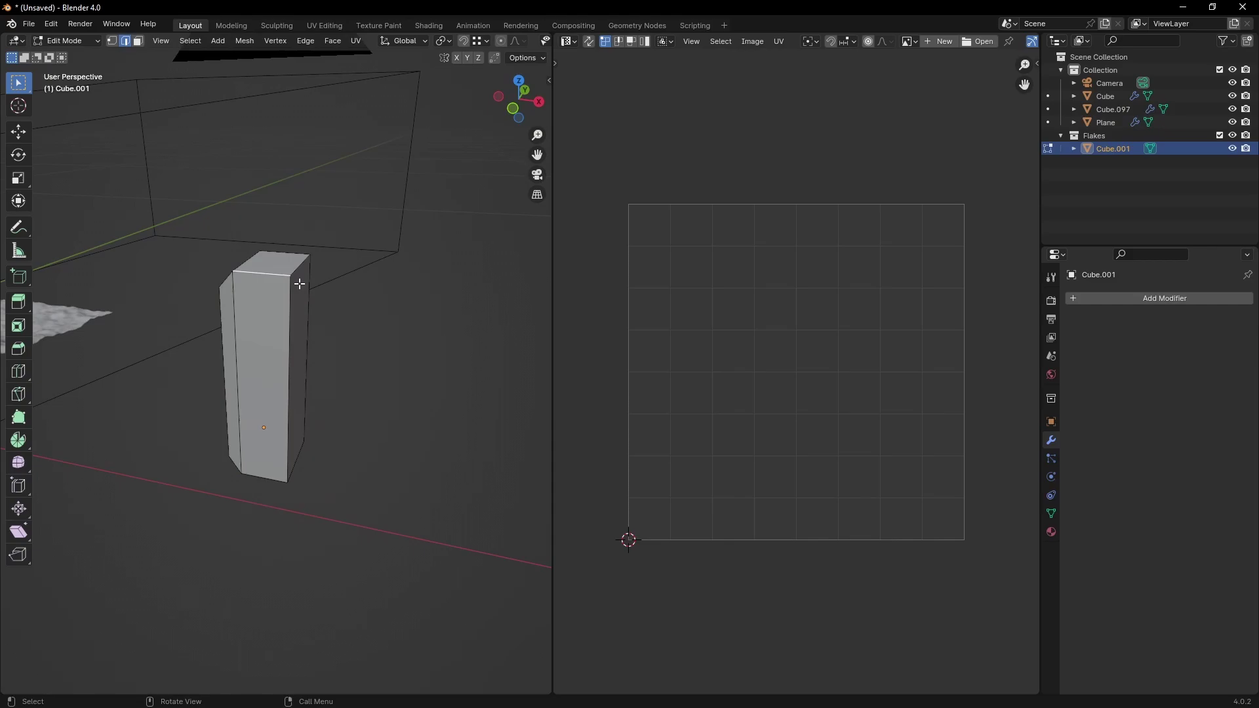
# Step: Move one of the flake's top edges vertically and bevel an upper corner edge by about 0.0044 m
pyautogui.moveTo(299, 283)
pyautogui.mouseDown(button='middle')
pyautogui.moveTo(282, 277)
pyautogui.moveTo(313, 265)
pyautogui.mouseUp(button='middle')
pyautogui.click(282, 276)
pyautogui.press('g')
pyautogui.press('z')
pyautogui.click(343, 284)
pyautogui.hotkey('ctrl', 'b')
pyautogui.click(353, 288)
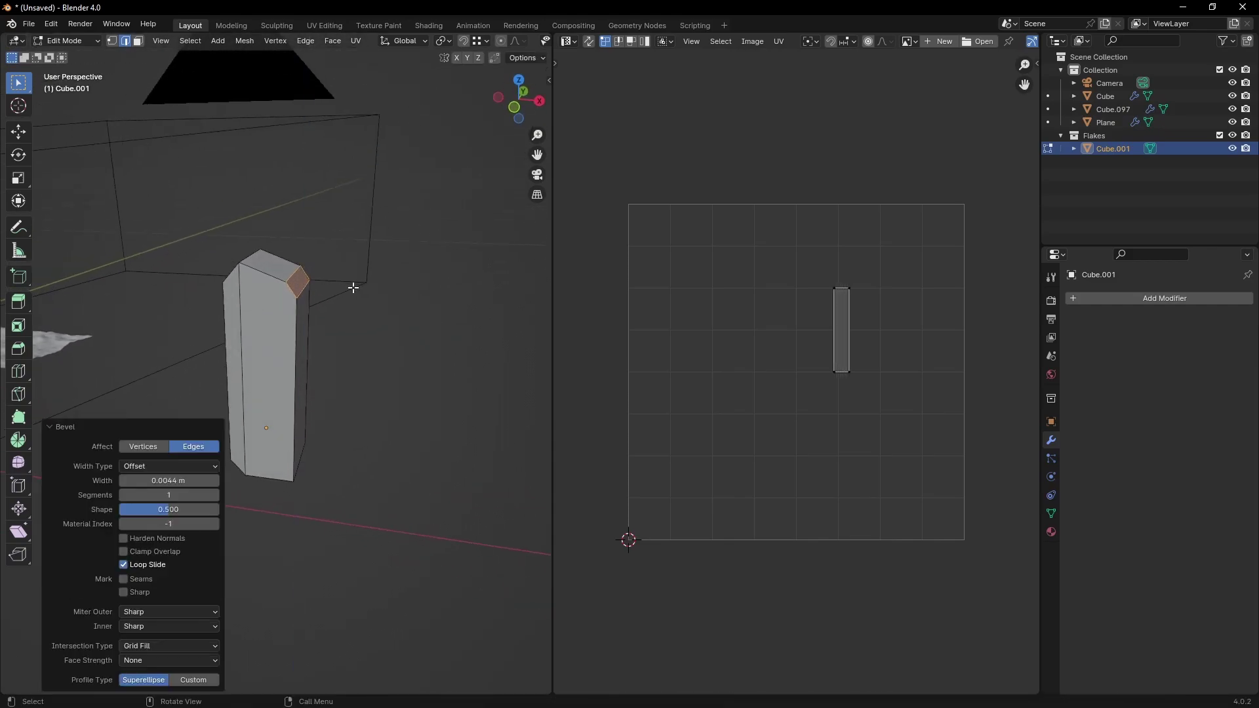
# Step: Move the flake's bevelled corner along Z and shift two of its side edges along Y for an irregular shape
pyautogui.click(305, 290)
pyautogui.press('g')
pyautogui.press('z')
pyautogui.click(299, 375)
pyautogui.click(296, 411)
pyautogui.keyDown('shift'); pyautogui.click(291, 321); pyautogui.keyUp('shift')
pyautogui.press('g')
pyautogui.press('y')
pyautogui.moveTo(307, 306); pyautogui.dragTo(233, 357, button='middle')
pyautogui.click(308, 388)
# Step: Shift another pair of the flake's edges along Y and leave Edit Mode
pyautogui.click(281, 365)
pyautogui.keyDown('shift'); pyautogui.click(281, 402); pyautogui.keyUp('shift')
pyautogui.moveTo(282, 402); pyautogui.dragTo(315, 426, button='middle')
pyautogui.press('g')
pyautogui.press('y')
pyautogui.click(335, 416)
pyautogui.press('Tab')
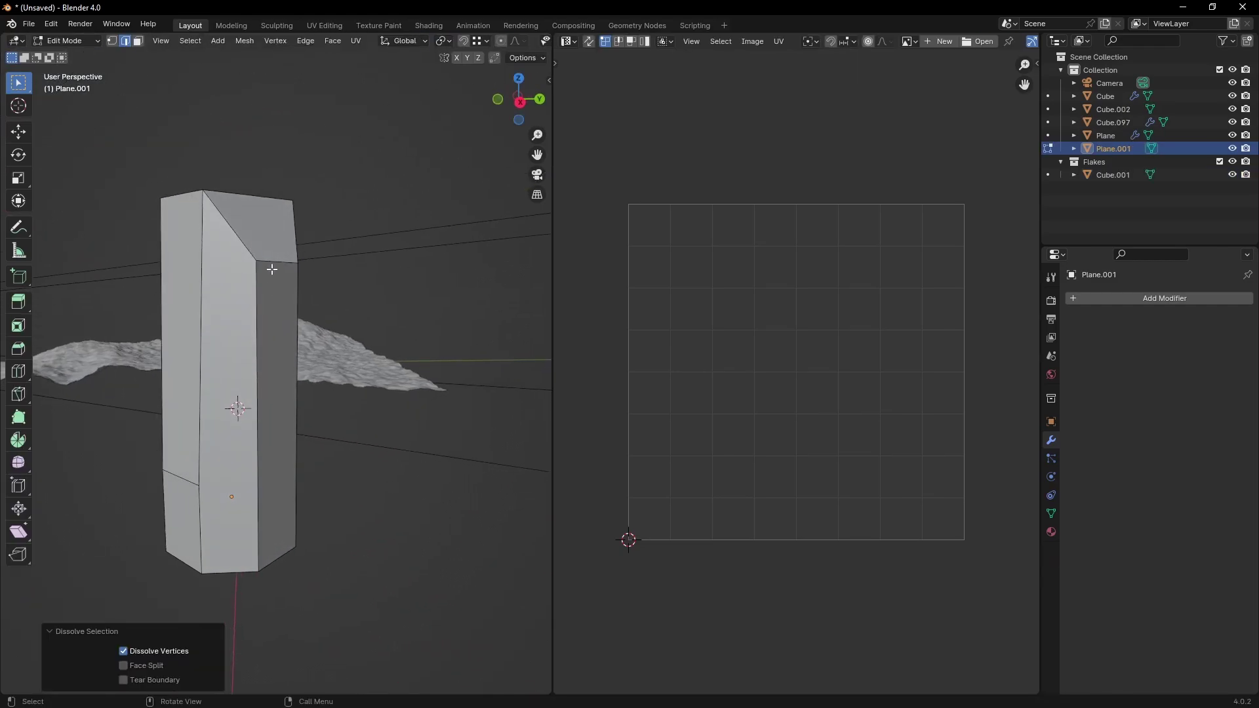
pyautogui.moveTo(236, 408); pyautogui.dragTo(347, 301, button='middle')
pyautogui.press('g')
pyautogui.press('z')
pyautogui.press('Escape')
# Step: Select the snow plane and add a Hair particle system to it
pyautogui.moveTo(332, 460); pyautogui.dragTo(279, 401, button='middle')
pyautogui.click(279, 402)
pyautogui.moveTo(1068, 320); pyautogui.dragTo(1072, 337)
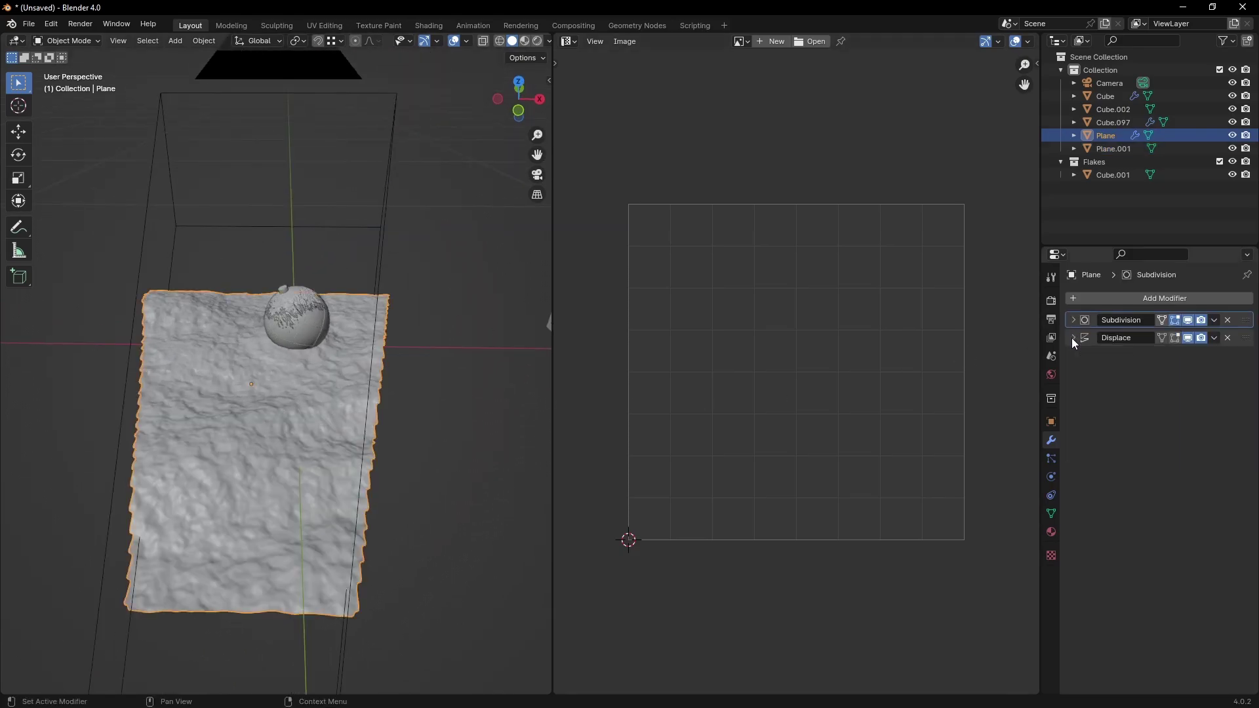
pyautogui.click(1052, 459)
pyautogui.click(1248, 299)
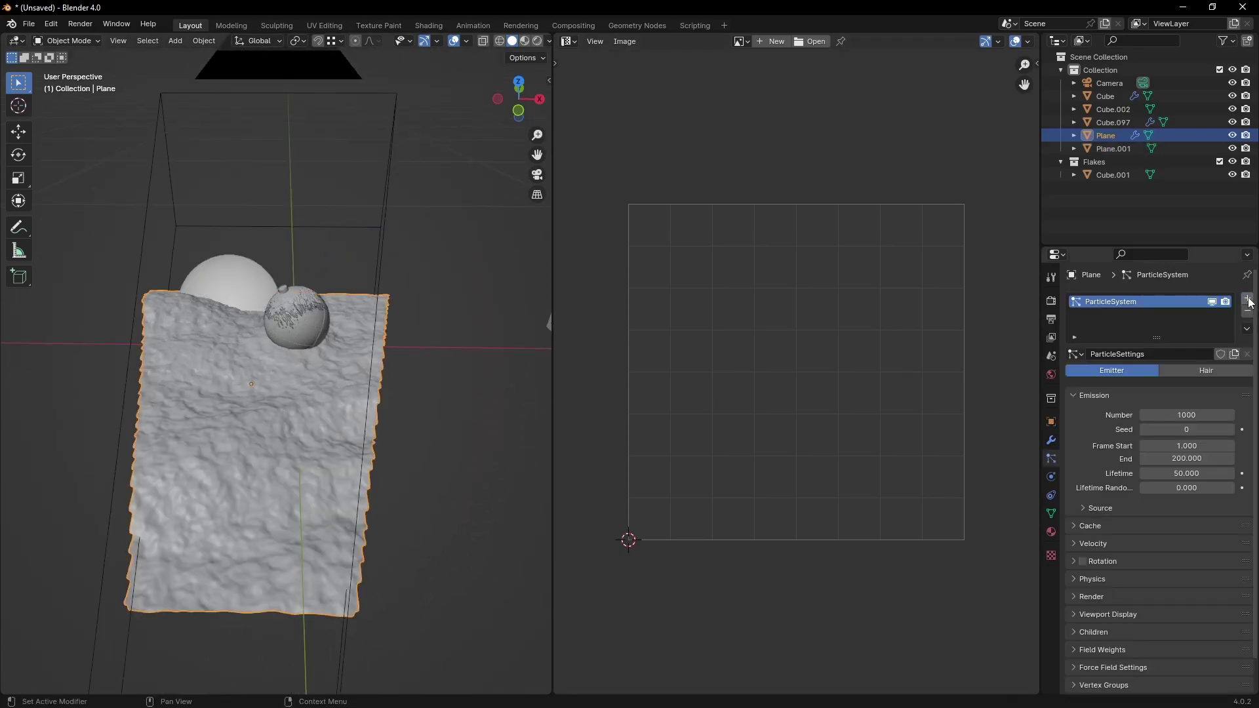
pyautogui.click(1202, 370)
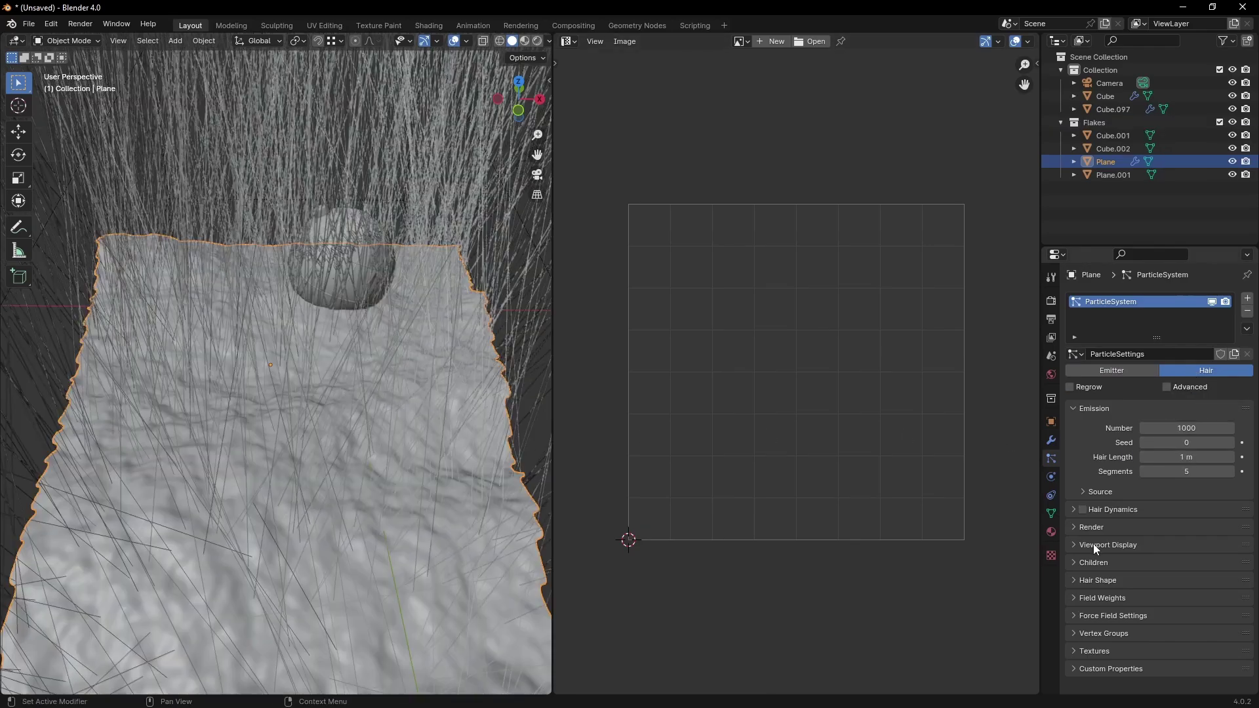
# Step: Render the hair particles as a collection, using Flakes as the instance collection
pyautogui.click(1092, 527)
pyautogui.click(1187, 547)
pyautogui.click(1160, 610)
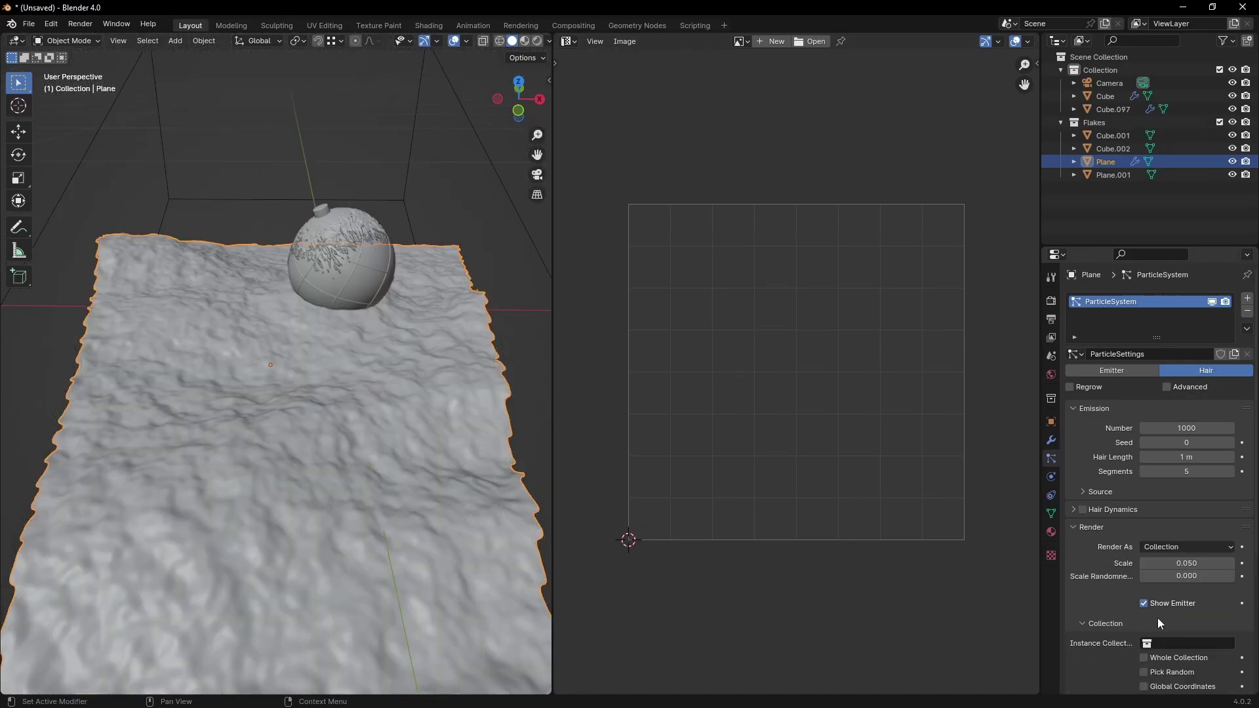
pyautogui.scroll(-2, 1159, 619)
pyautogui.click(1158, 591)
pyautogui.click(1144, 467)
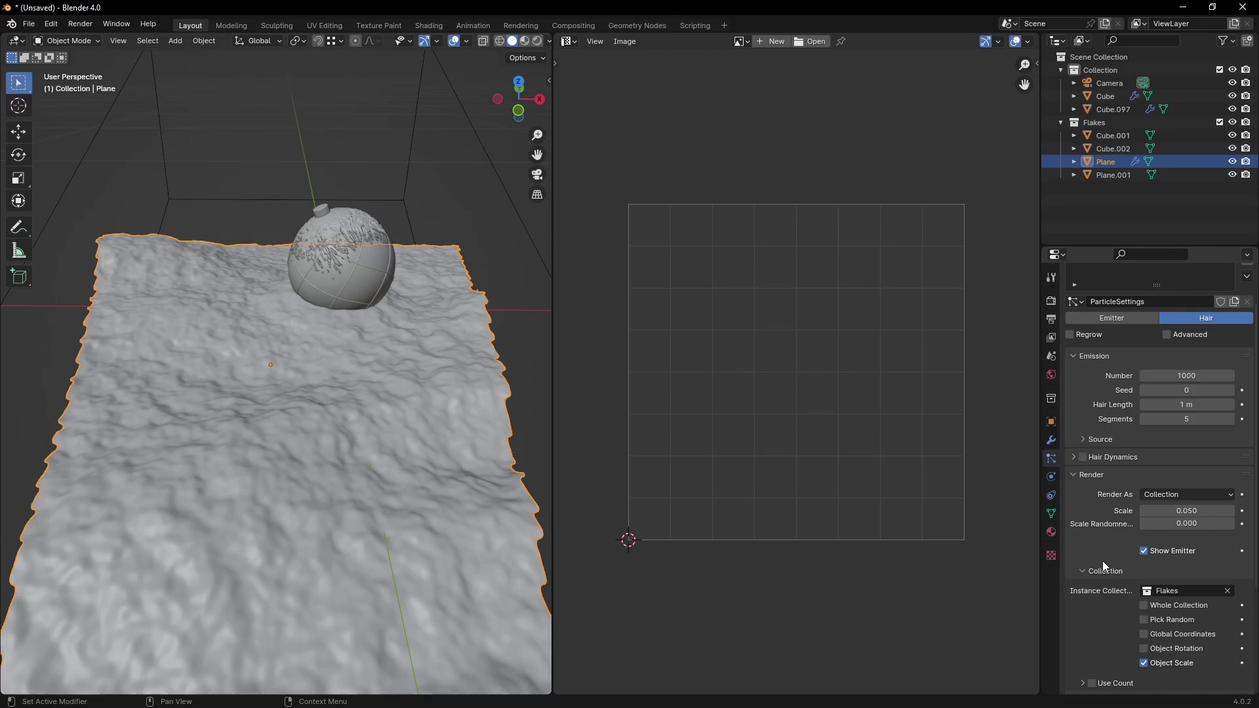
# Step: Move the snow plane out of Flakes into Collection and enable Object Rotation for the instanced flakes
pyautogui.scroll(-2, 1104, 561)
pyautogui.scroll(-5, 277, 363)
pyautogui.press('m')
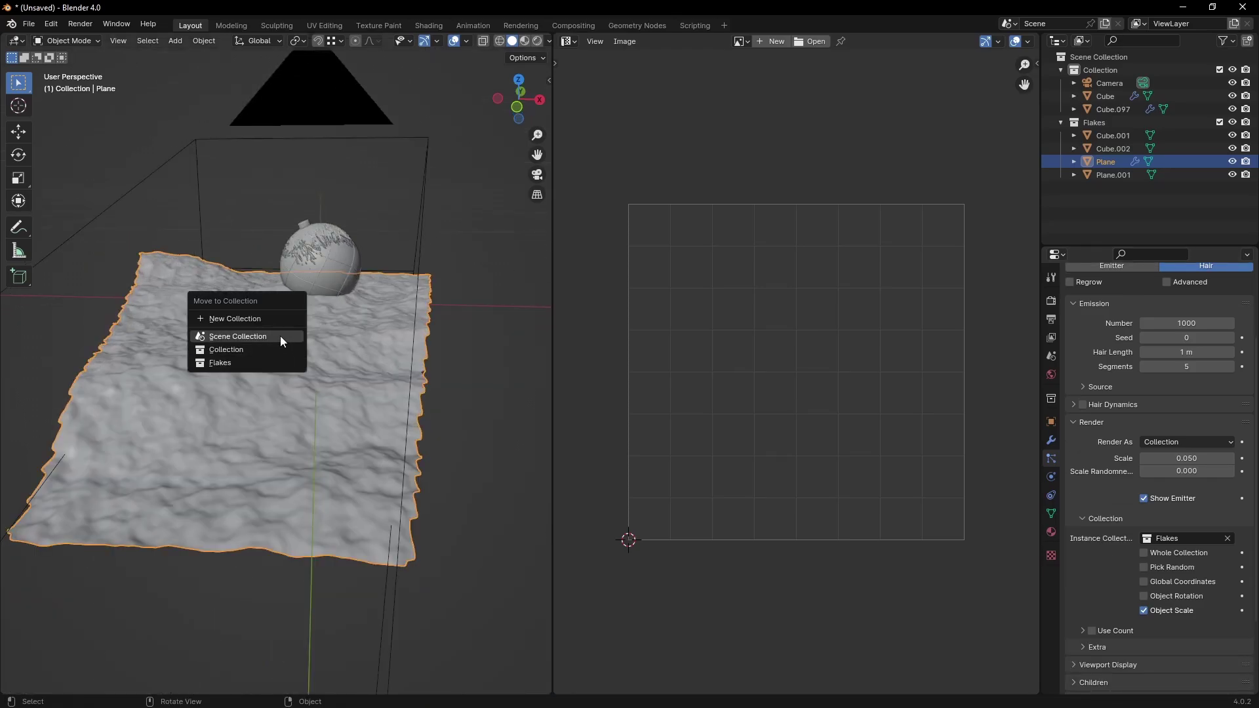
pyautogui.click(280, 337)
pyautogui.scroll(6, 351, 407)
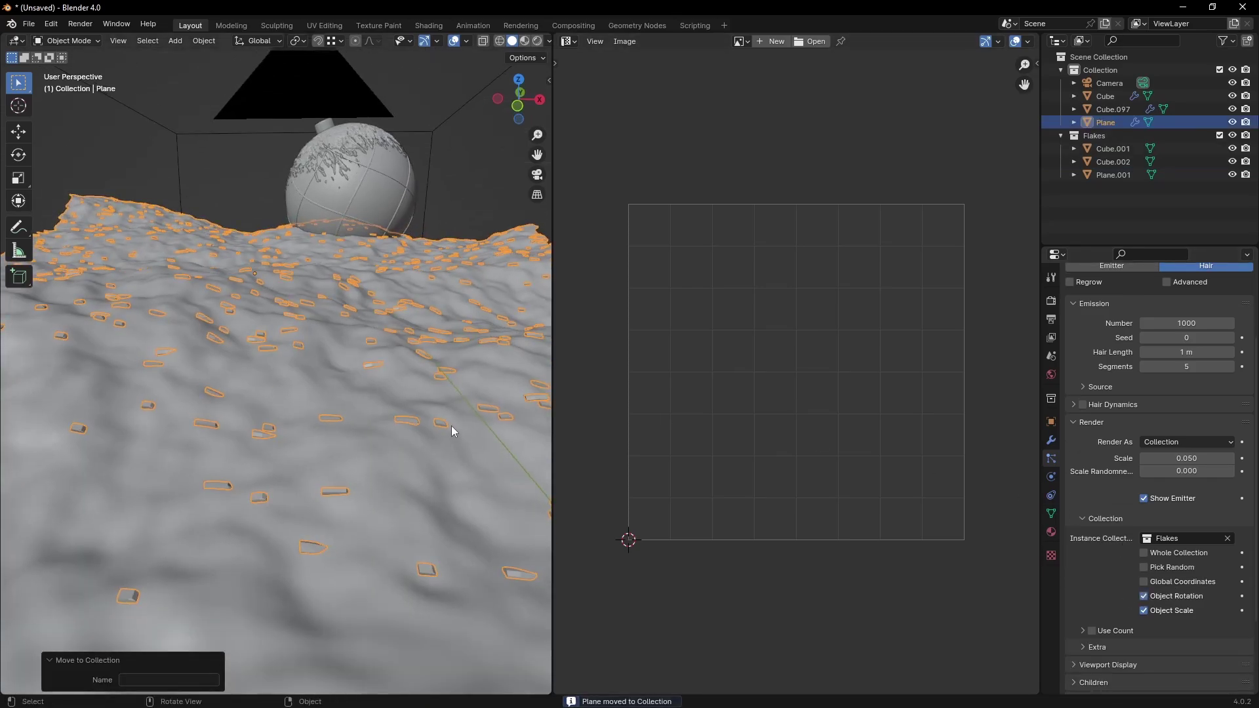
# Step: Select the three flake objects and rotate them about the Y axis so the scattered flakes stand up from the snow
pyautogui.scroll(-5, 451, 426)
pyautogui.keyDown('shift'); pyautogui.moveTo(452, 427); pyautogui.dragTo(321, 418, button='middle'); pyautogui.keyUp('shift')
pyautogui.click(322, 413)
pyautogui.moveTo(324, 290); pyautogui.dragTo(413, 335)
pyautogui.press('r')
pyautogui.press('y')
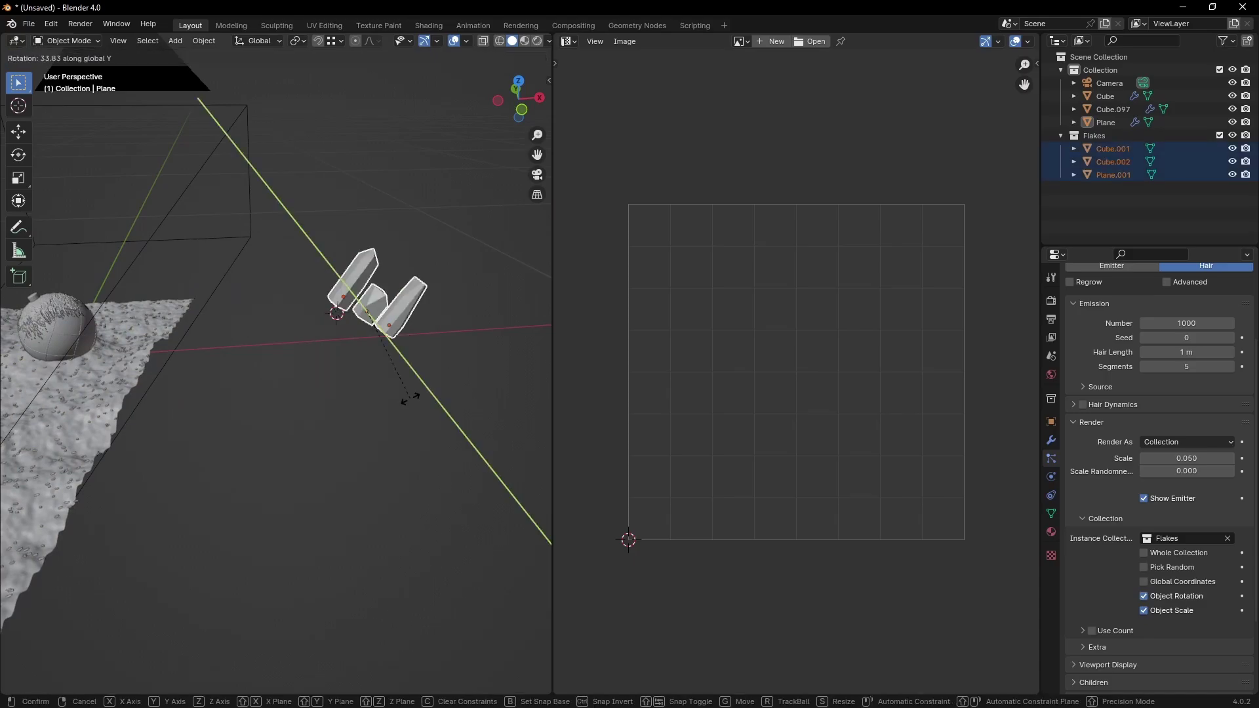
pyautogui.click(410, 398)
# Step: Reduce the render scale of the snow plane's flake particles
pyautogui.scroll(8, 407, 398)
pyautogui.click(270, 352)
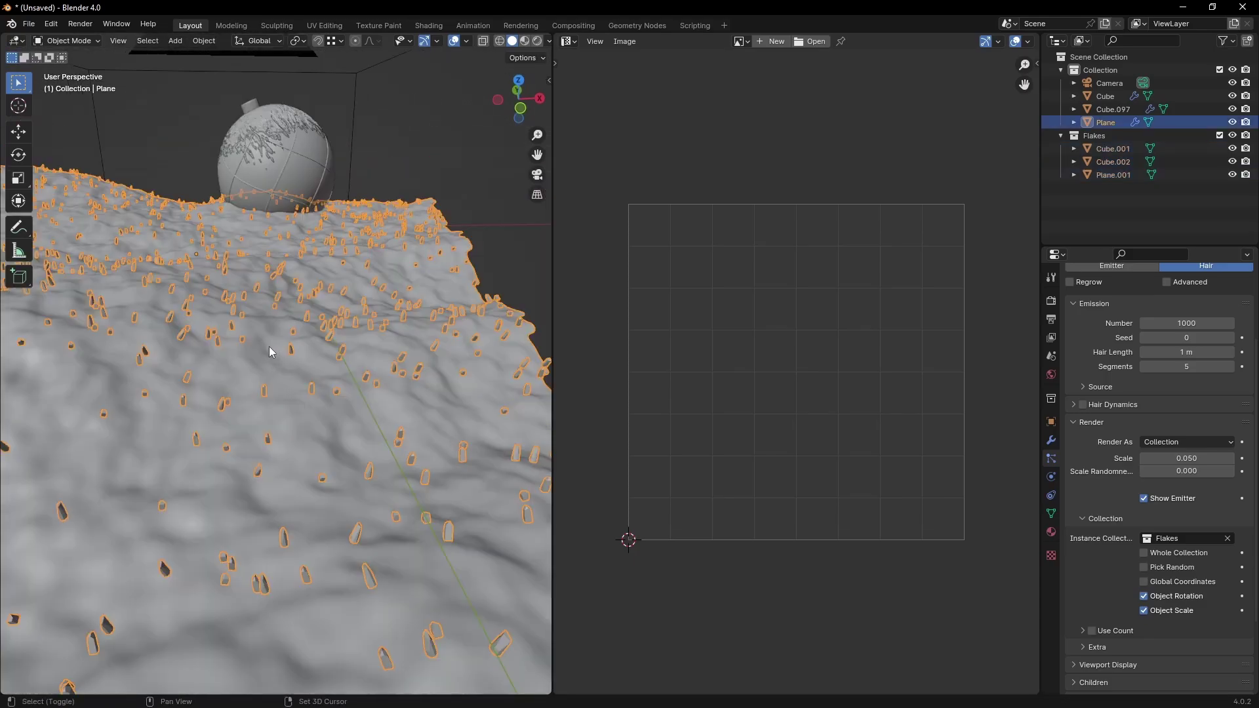
pyautogui.scroll(-3, 296, 377)
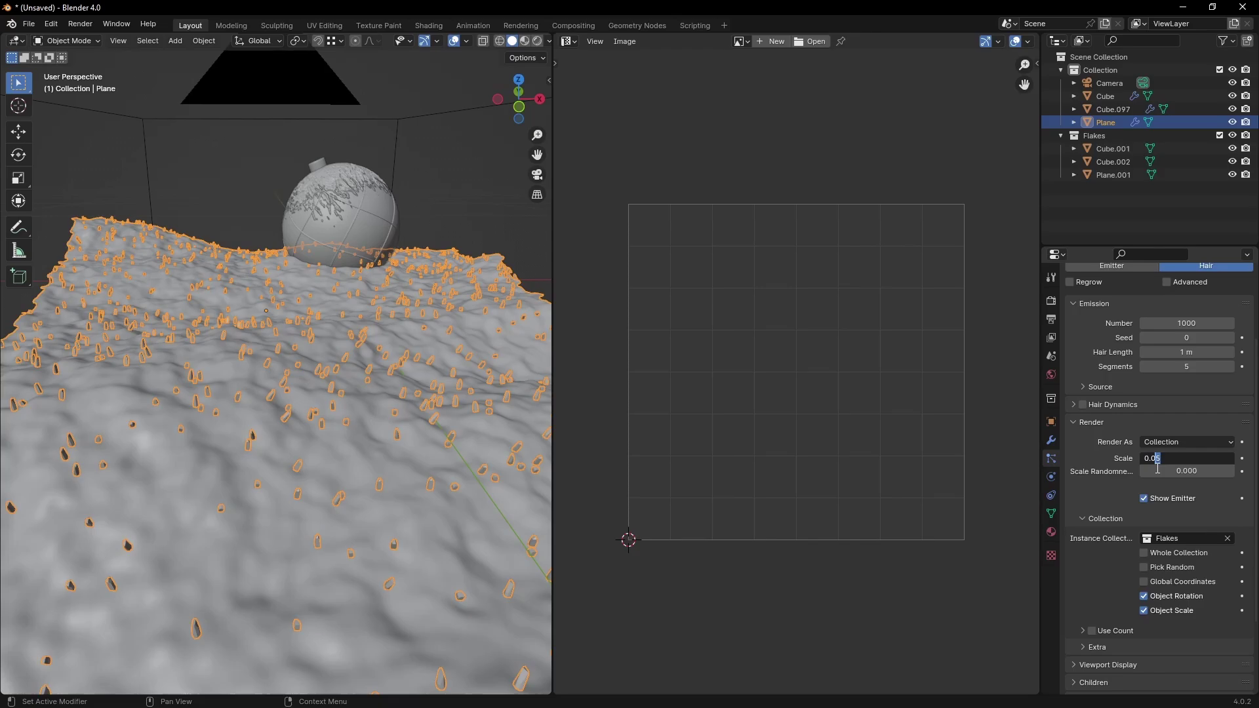
pyautogui.press('Return')
pyautogui.hotkey('alt', 'a')
pyautogui.moveTo(512, 450); pyautogui.dragTo(393, 428, button='middle')
pyautogui.scroll(3, 393, 428)
pyautogui.scroll(-3, 393, 428)
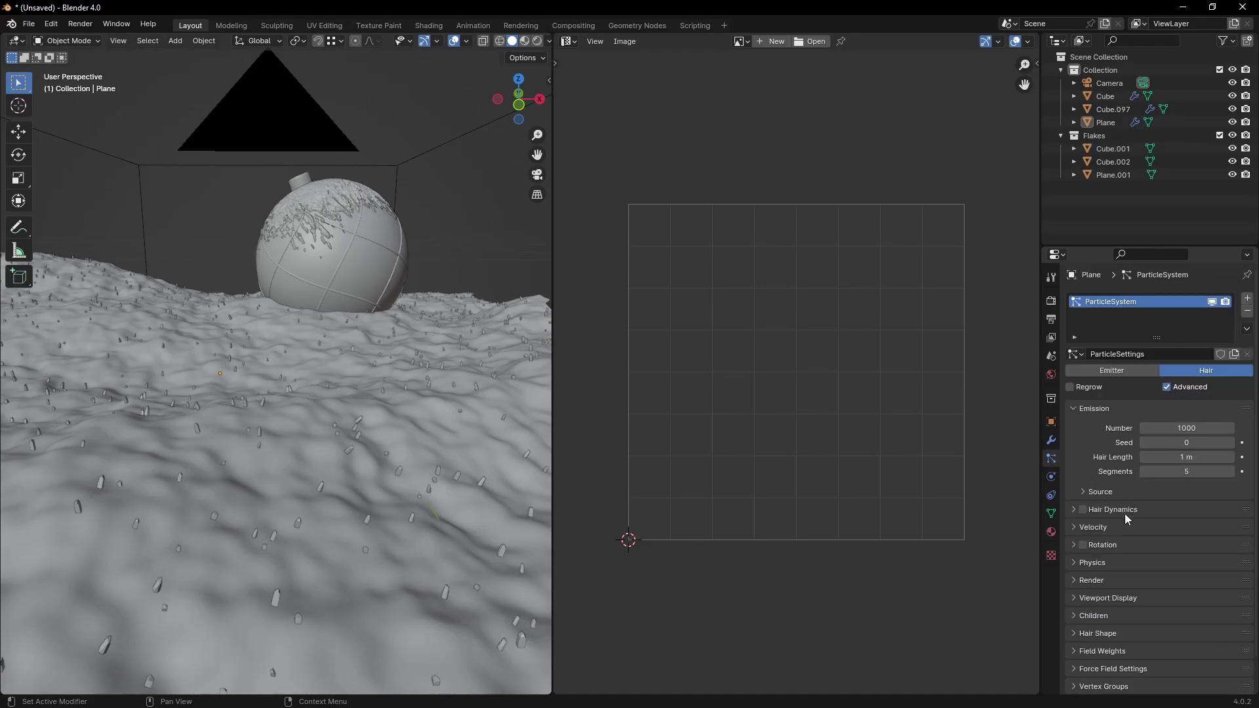
# Step: Enable particle rotation with Normal-Tangent orientation, Randomize 0.170, Phase 1.000 and Randomize Phase 2.000
pyautogui.scroll(-1, 1124, 514)
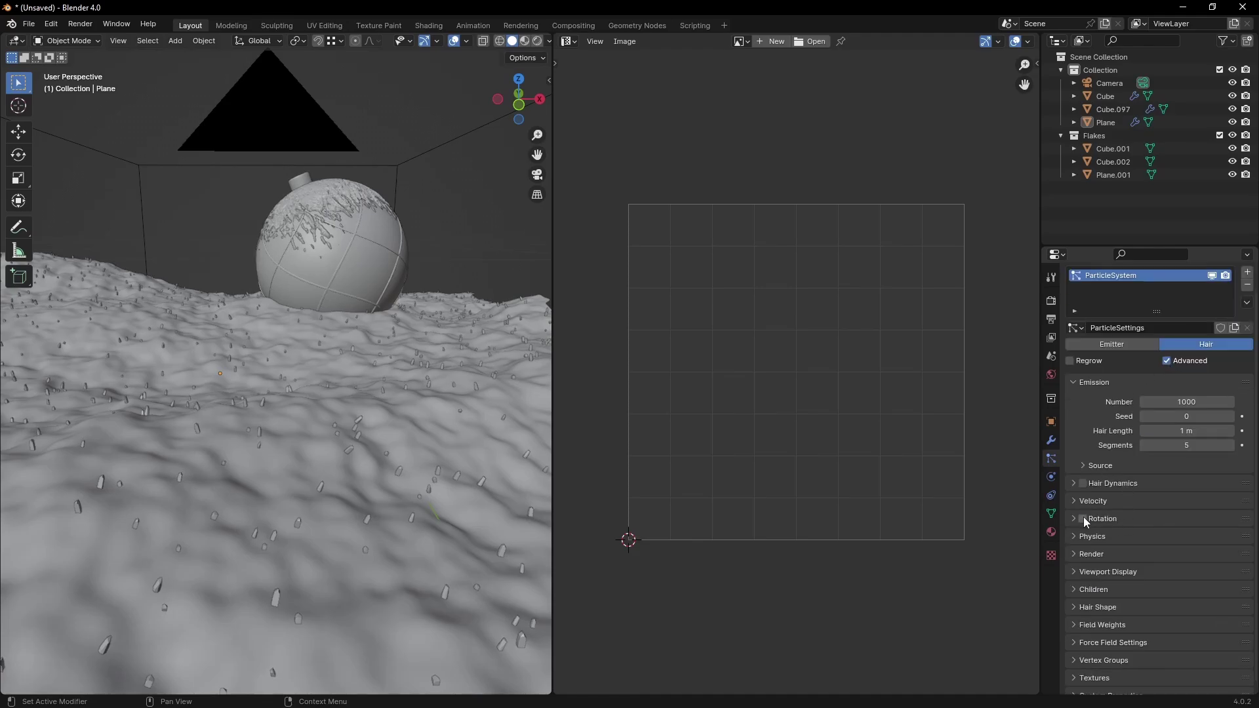
pyautogui.click(1083, 518)
pyautogui.click(1102, 519)
pyautogui.click(1166, 537)
pyautogui.click(1159, 568)
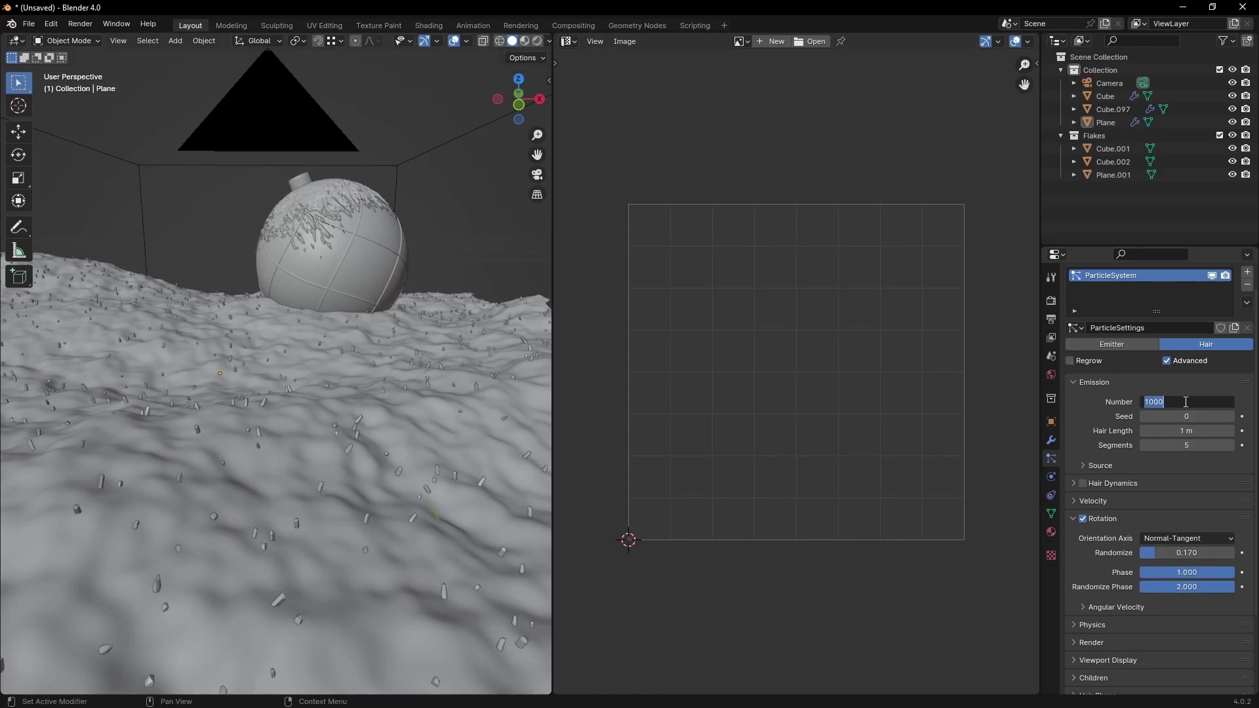
# Step: Set the particle number to 30000 and show the camera view in rendered shading
pyautogui.press('Return')
pyautogui.press('KP_0')
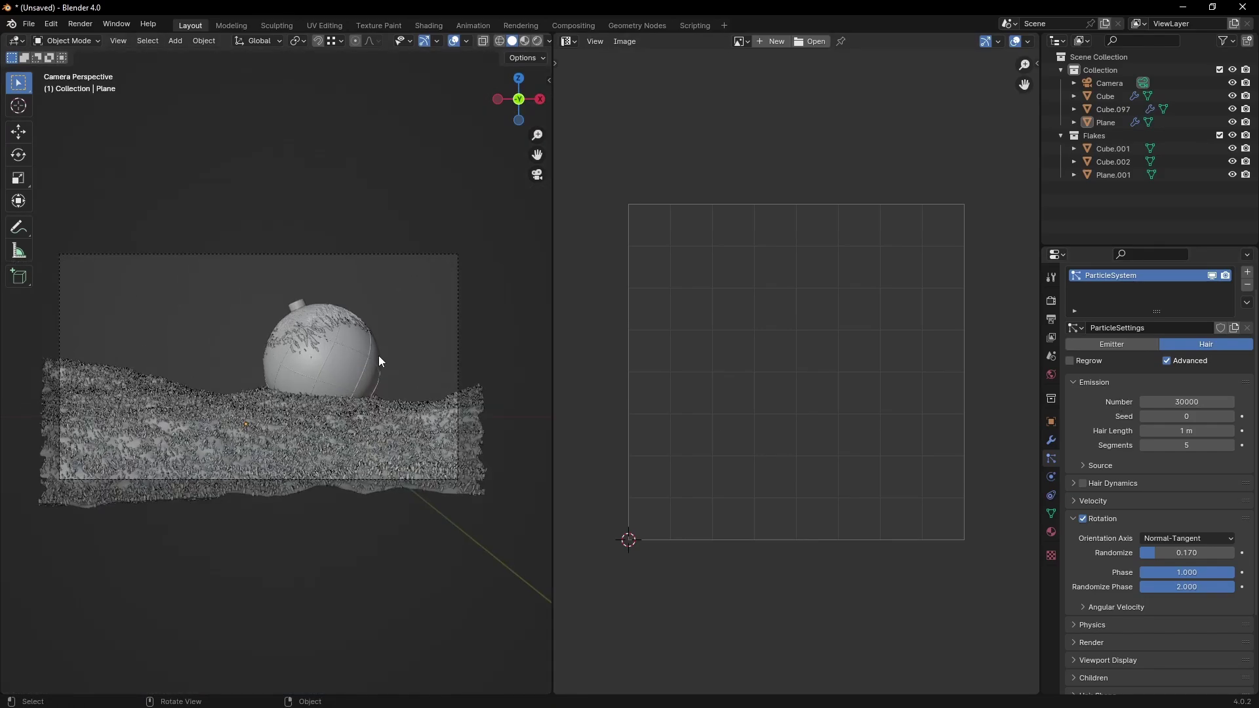
pyautogui.scroll(3, 442, 462)
pyautogui.moveTo(442, 462)
pyautogui.keyDown('shift'); pyautogui.mouseDown(button='middle')
pyautogui.moveTo(352, 366)
pyautogui.moveTo(354, 386)
pyautogui.mouseUp(button='middle'); pyautogui.keyUp('shift')
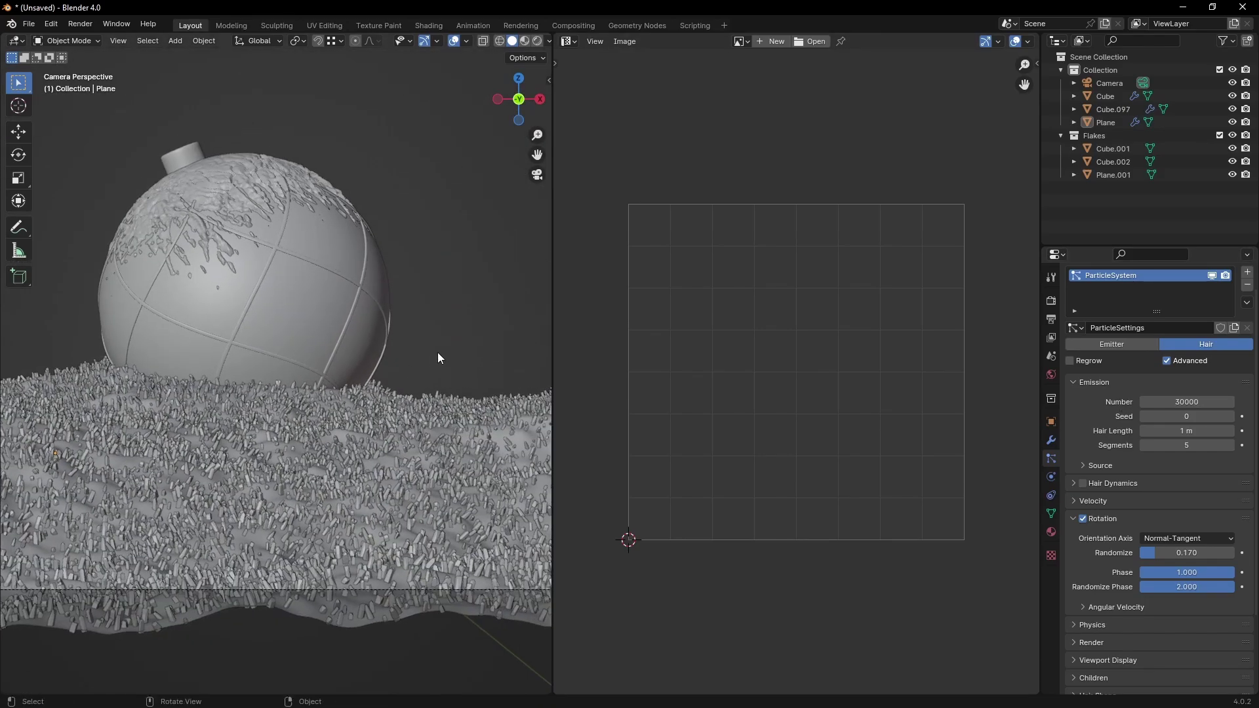
pyautogui.press('z')
pyautogui.click(439, 278)
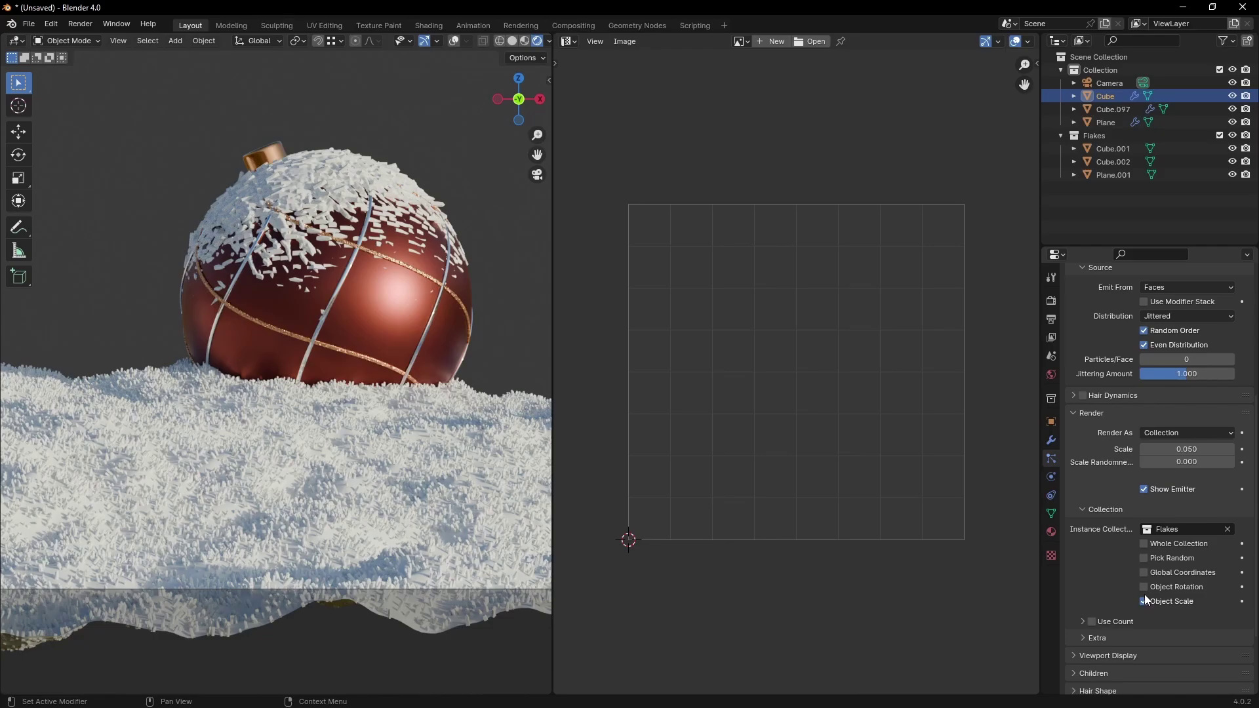
# Step: Enable Object Rotation for the ball snow's flake particles and give the snow plane a new material named Snow
pyautogui.click(1144, 587)
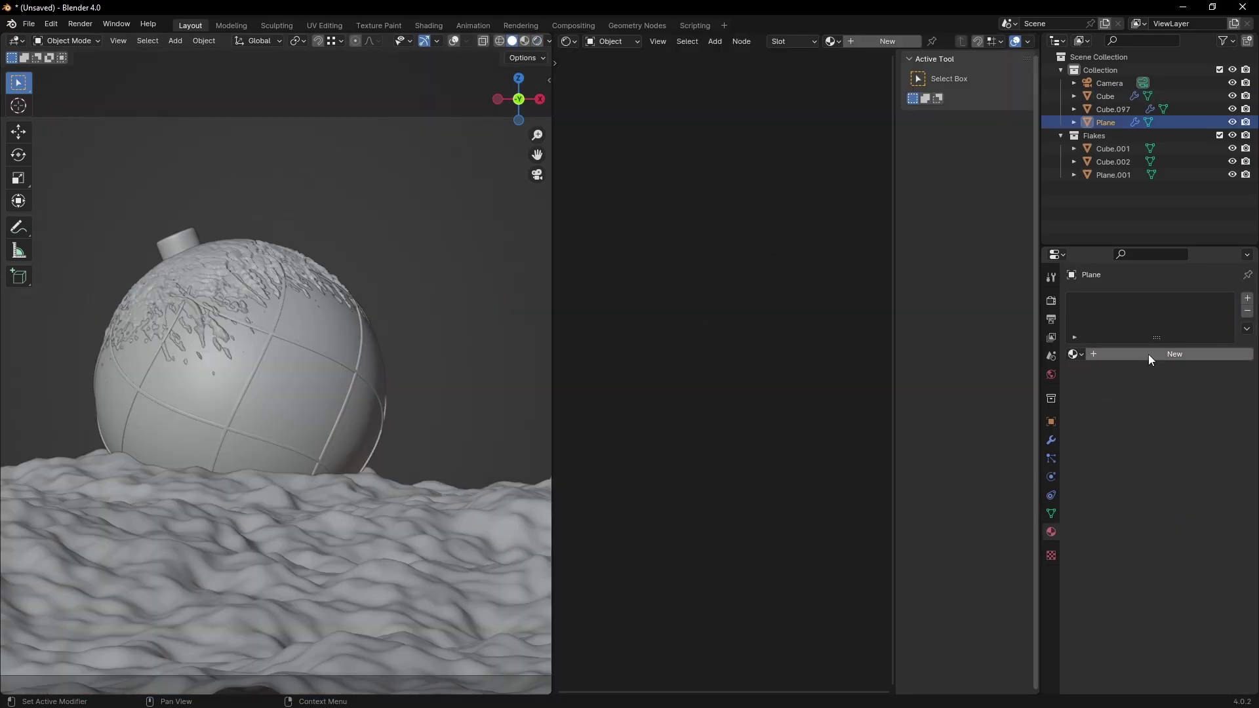
pyautogui.click(1146, 356)
pyautogui.doubleClick(1142, 354)
pyautogui.write('Snow')
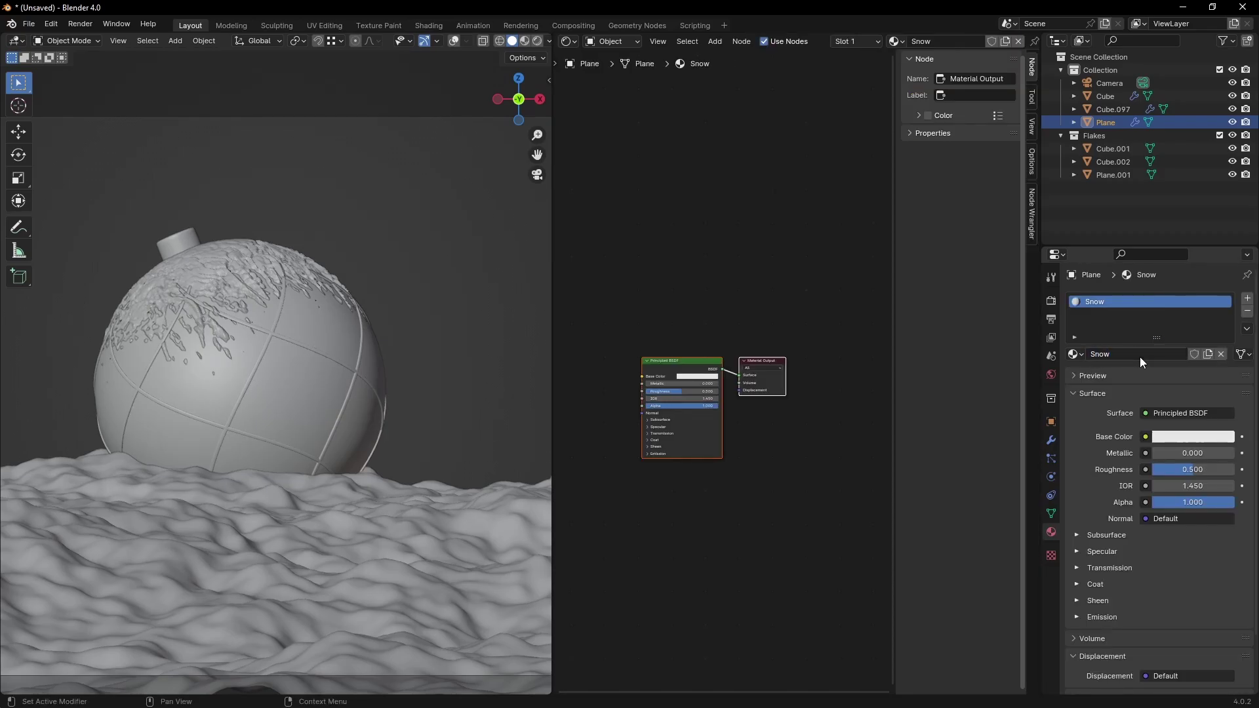
# Step: Show the scene in rendered shading, set the Snow material's roughness to 0.645 and raise its subsurface weight
pyautogui.scroll(3, 717, 276)
pyautogui.press('z')
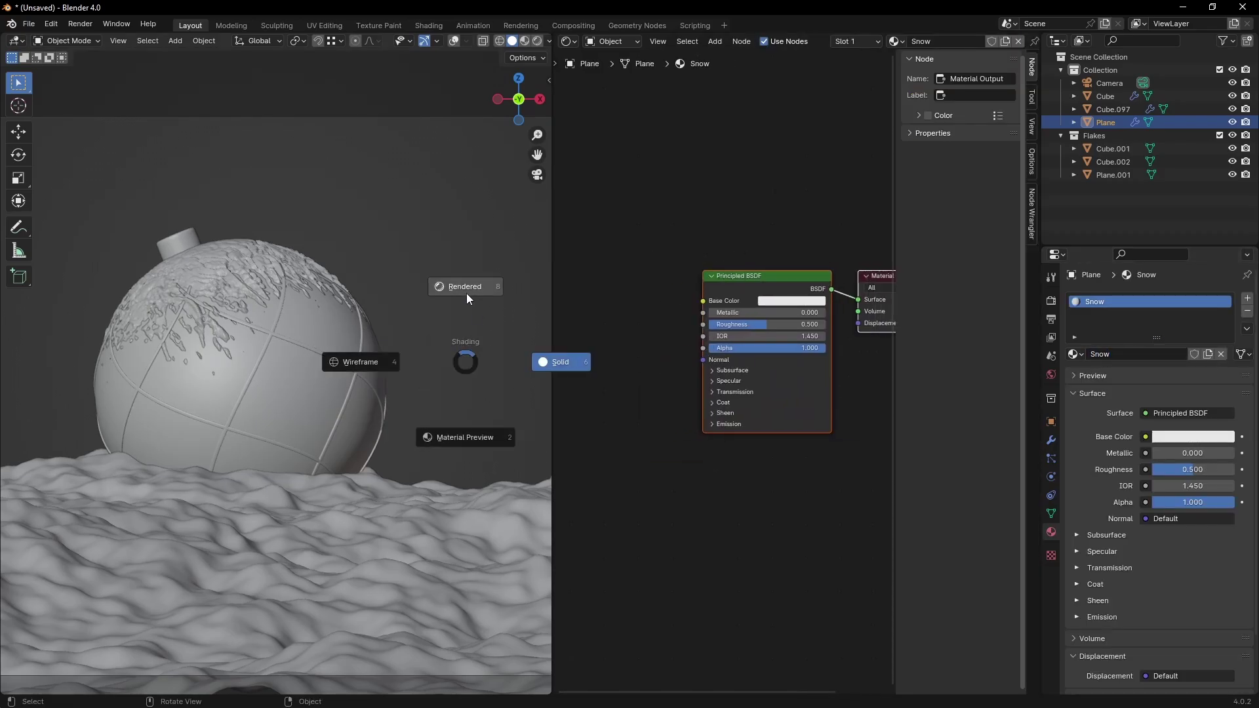
pyautogui.click(466, 293)
pyautogui.click(469, 285)
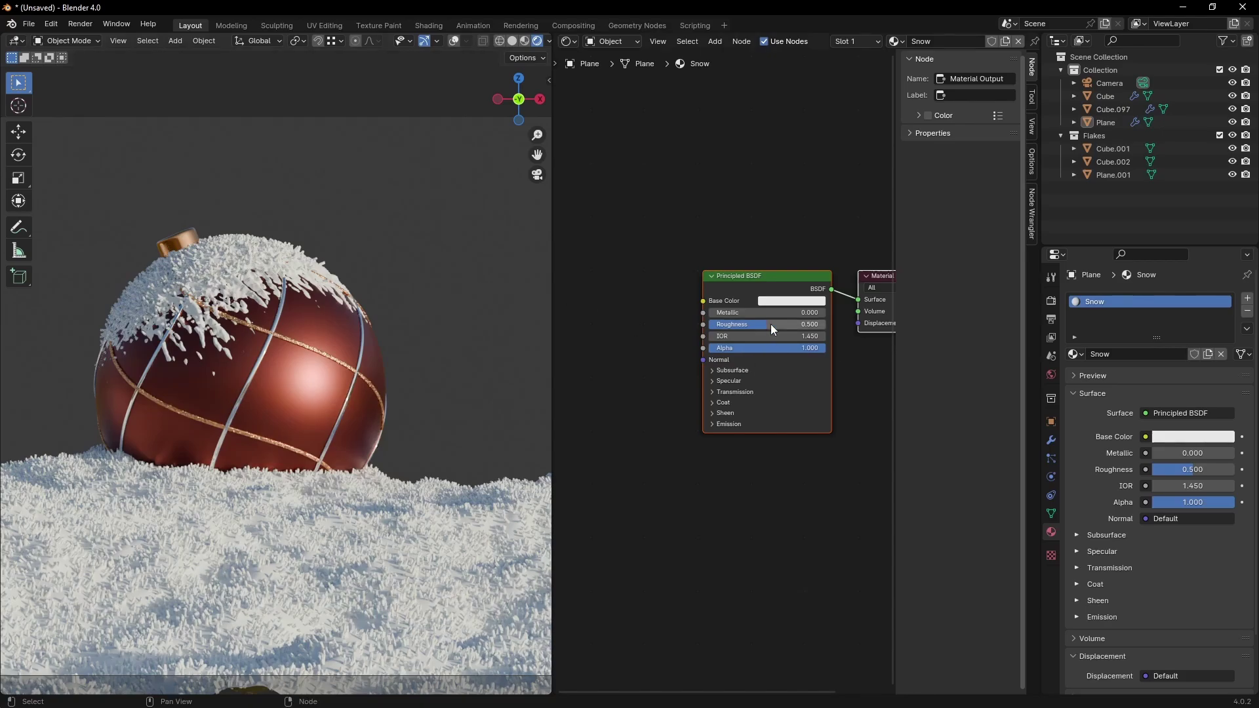
pyautogui.moveTo(769, 324)
pyautogui.mouseDown()
pyautogui.moveTo(751, 324)
pyautogui.moveTo(784, 324)
pyautogui.mouseUp()
pyautogui.click(732, 370)
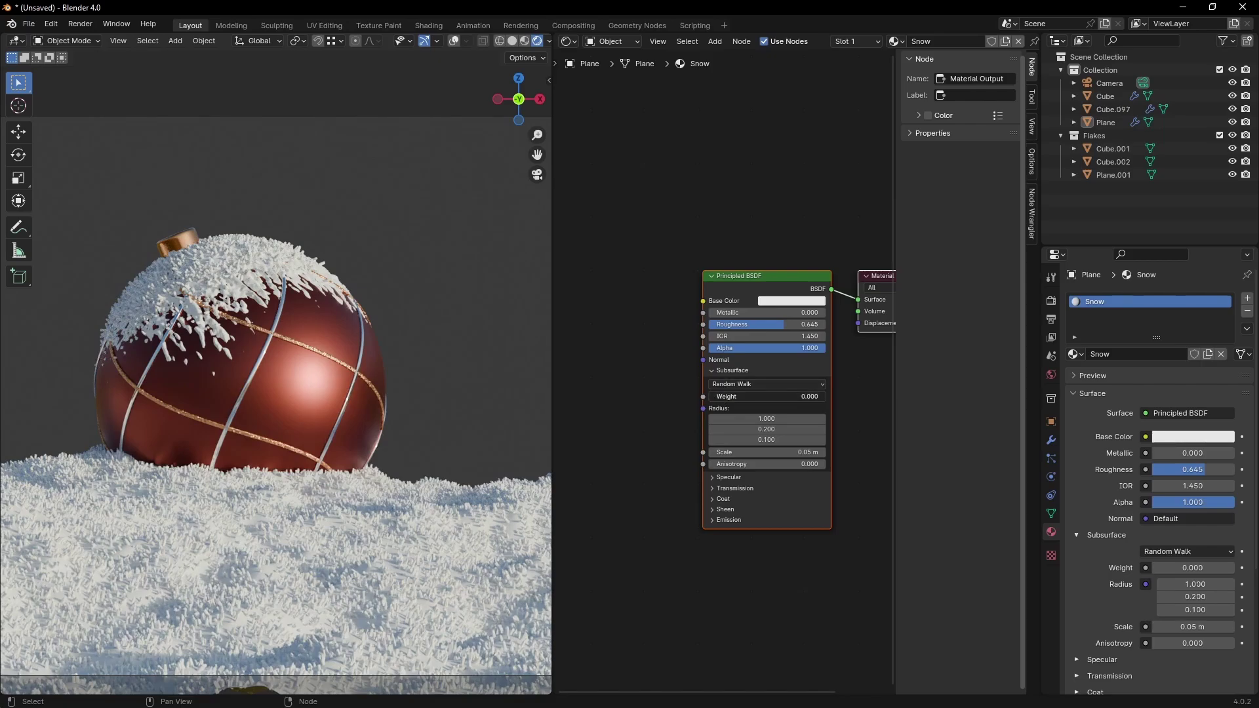
pyautogui.moveTo(768, 396); pyautogui.dragTo(825, 396)
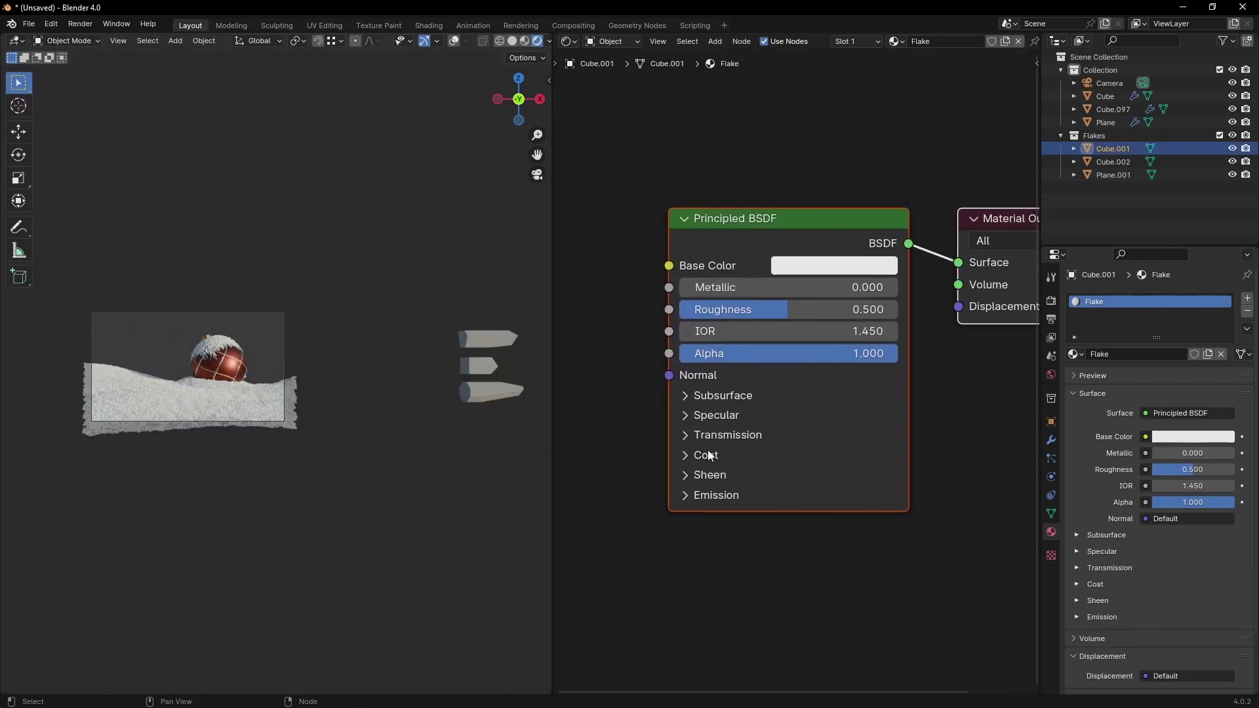
# Step: Set the Flake material's transmission weight to 1.000 and its base color to white
pyautogui.click(709, 435)
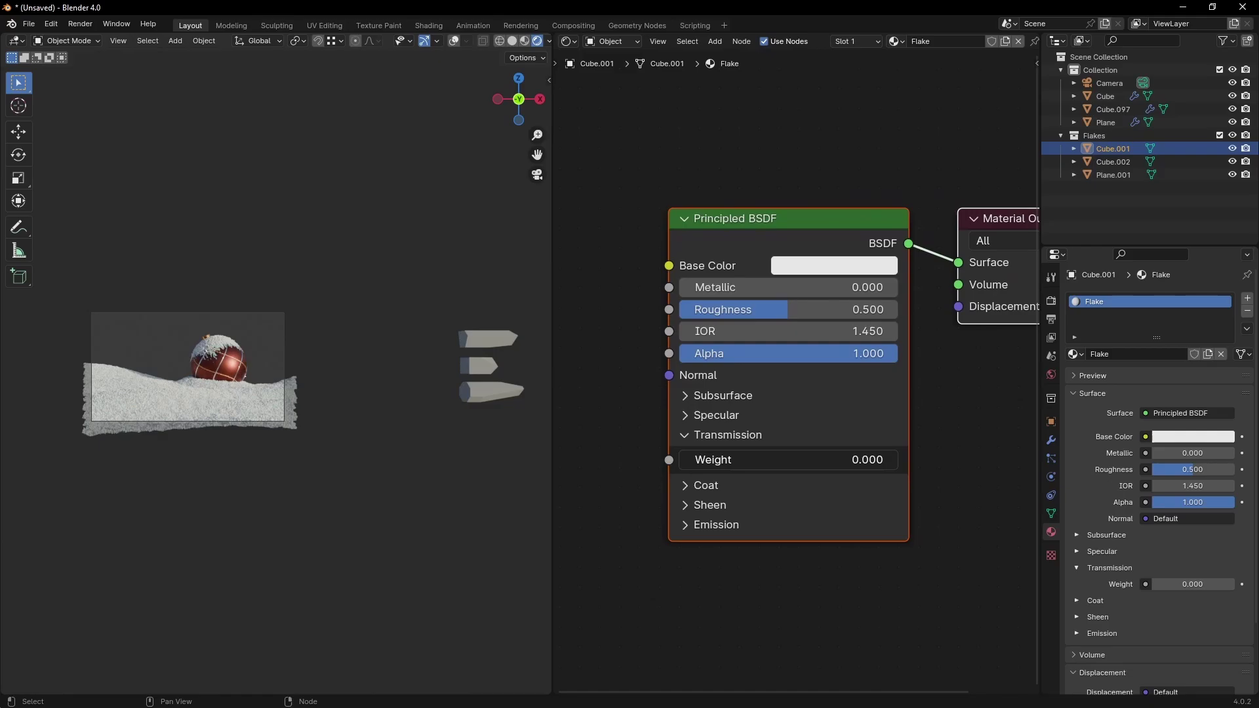
pyautogui.moveTo(767, 460); pyautogui.dragTo(898, 459)
pyautogui.click(824, 266)
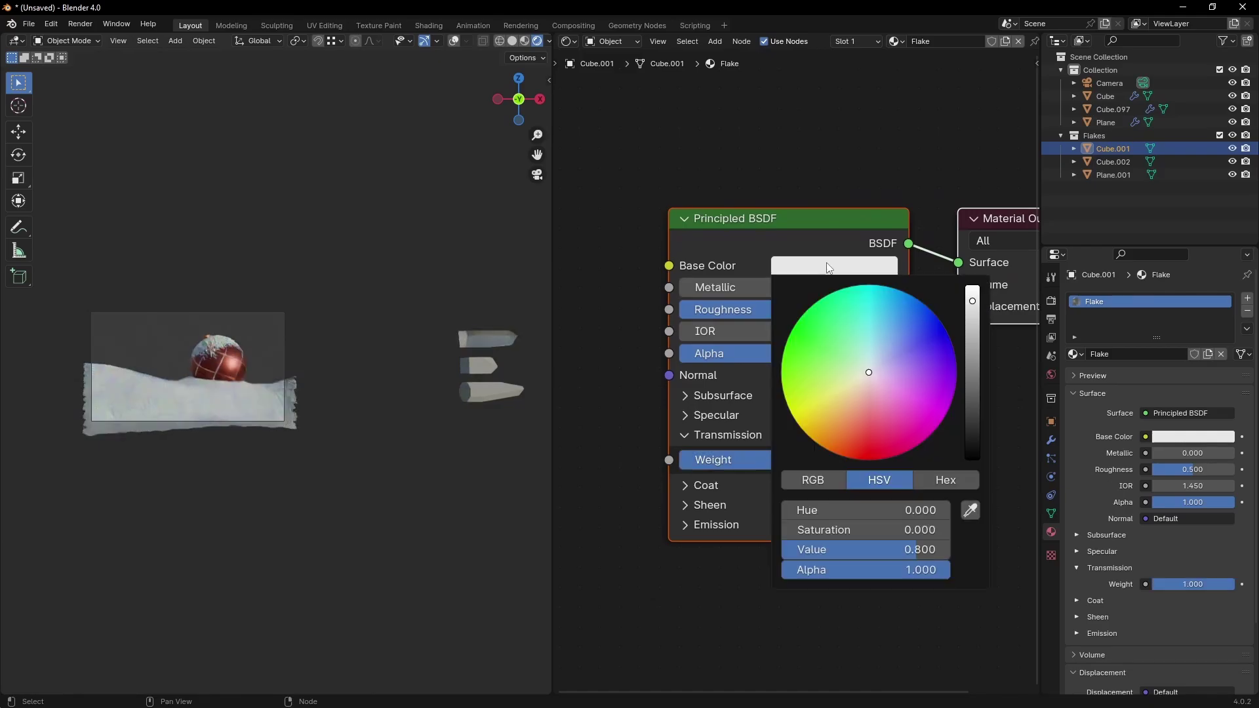
pyautogui.scroll(4, 868, 352)
pyautogui.scroll(5, 197, 356)
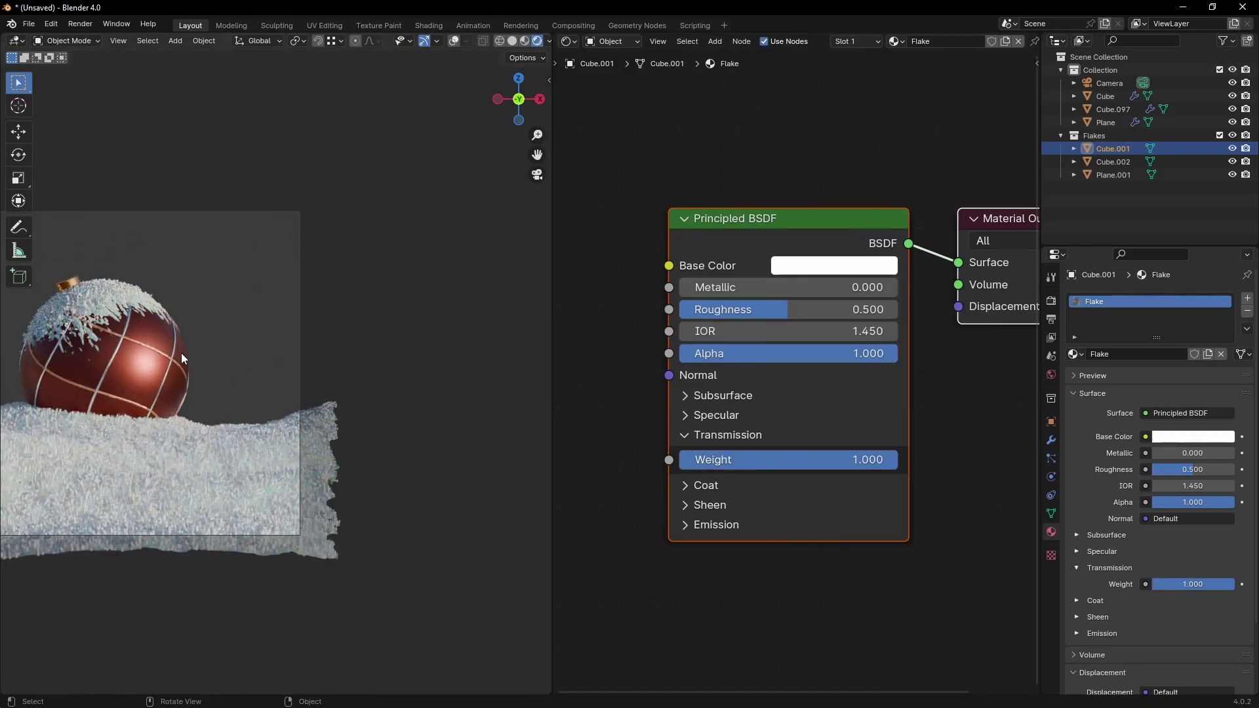
pyautogui.scroll(4, 152, 454)
# Step: Link the Flake material from Cube.001 to Cube.002 and Plane.001 and increase its roughness
pyautogui.keyDown('ctrl'); pyautogui.click(1113, 162); pyautogui.keyUp('ctrl')
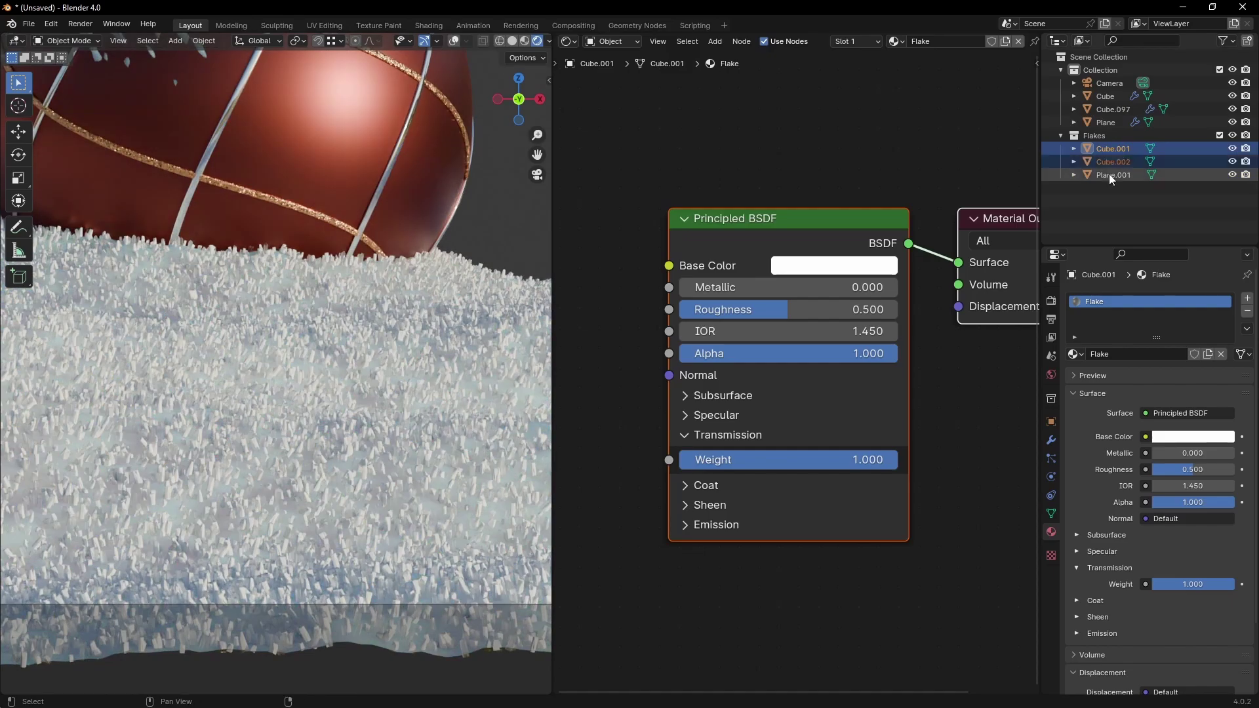
pyautogui.hotkey('ctrl', 'l')
pyautogui.click(408, 353)
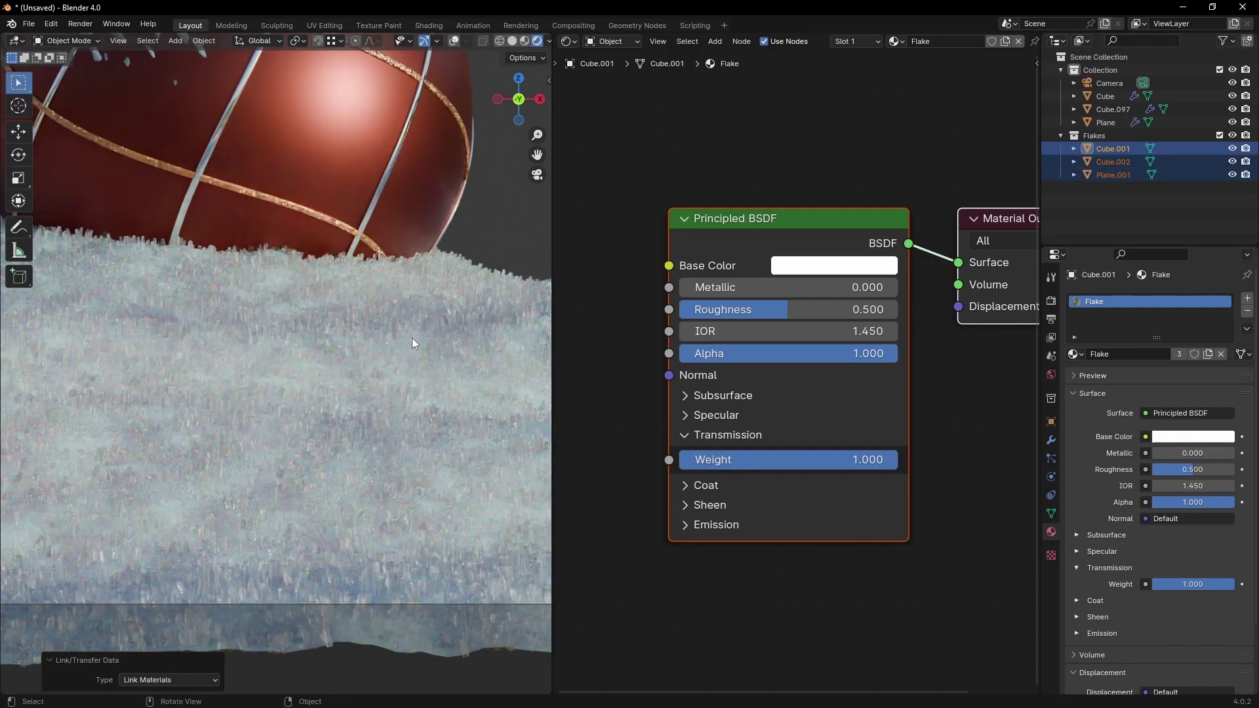
pyautogui.scroll(-4, 413, 341)
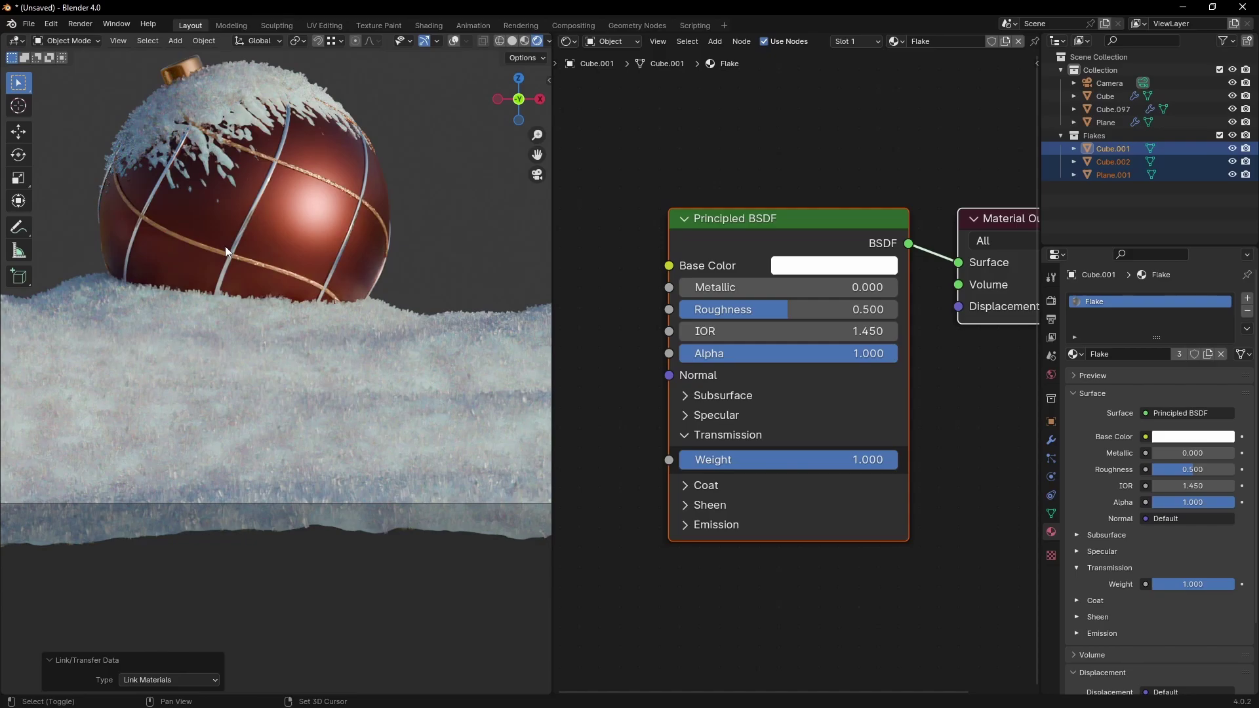
pyautogui.keyDown('shift'); pyautogui.moveTo(228, 252); pyautogui.dragTo(383, 330, button='middle'); pyautogui.keyUp('shift')
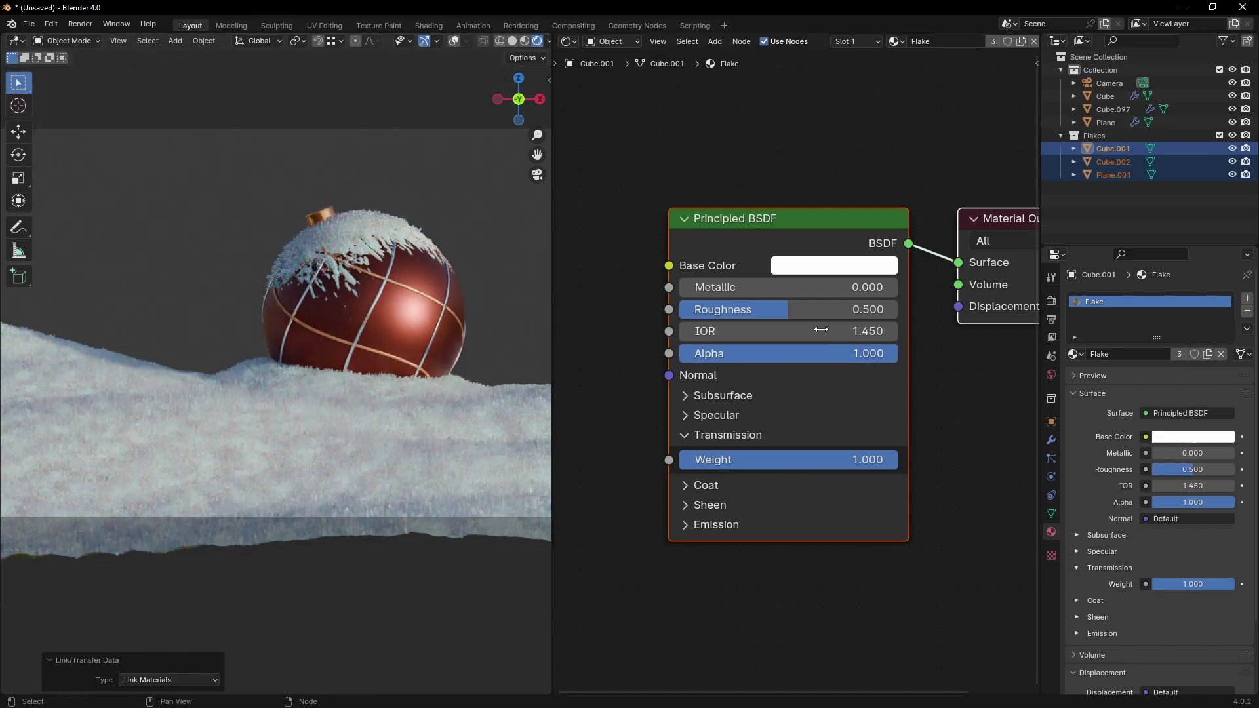
pyautogui.moveTo(788, 309); pyautogui.dragTo(826, 315)
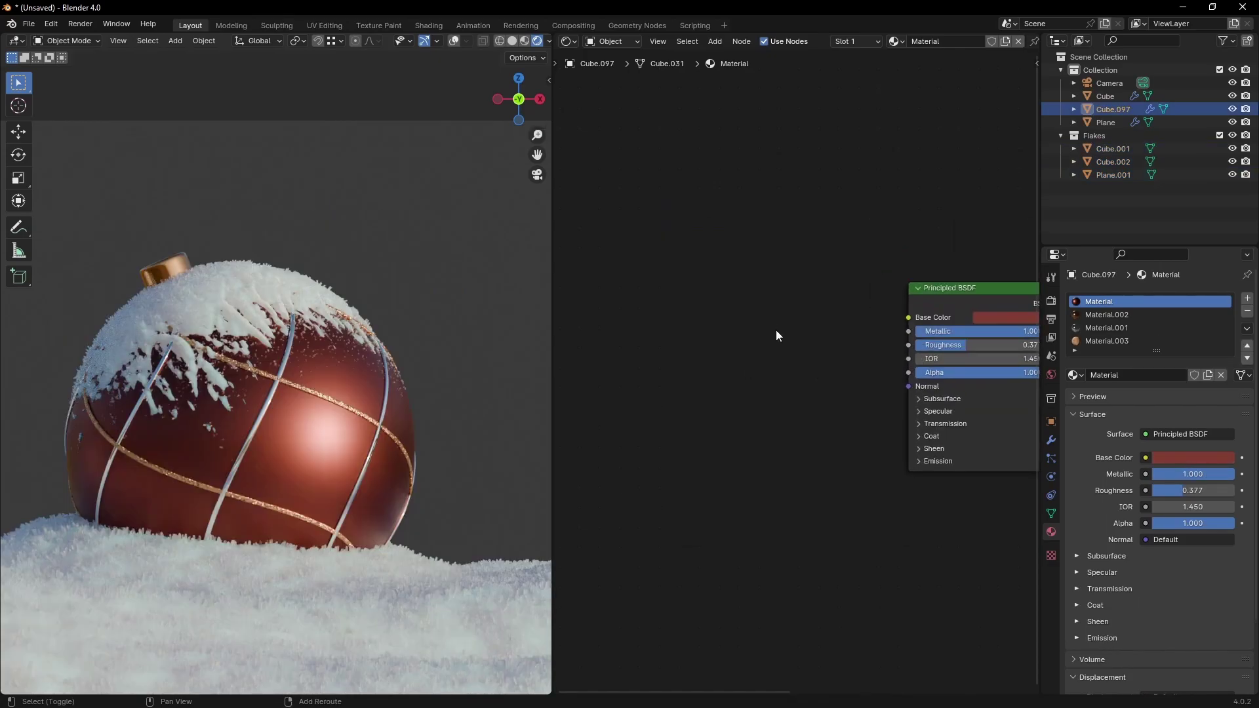
# Step: Add a Noise Texture to the red ball material and connect its Fac output to the Principled BSDF's Roughness
pyautogui.hotkey('shift', 'a')
pyautogui.write('noise')
pyautogui.press('Return')
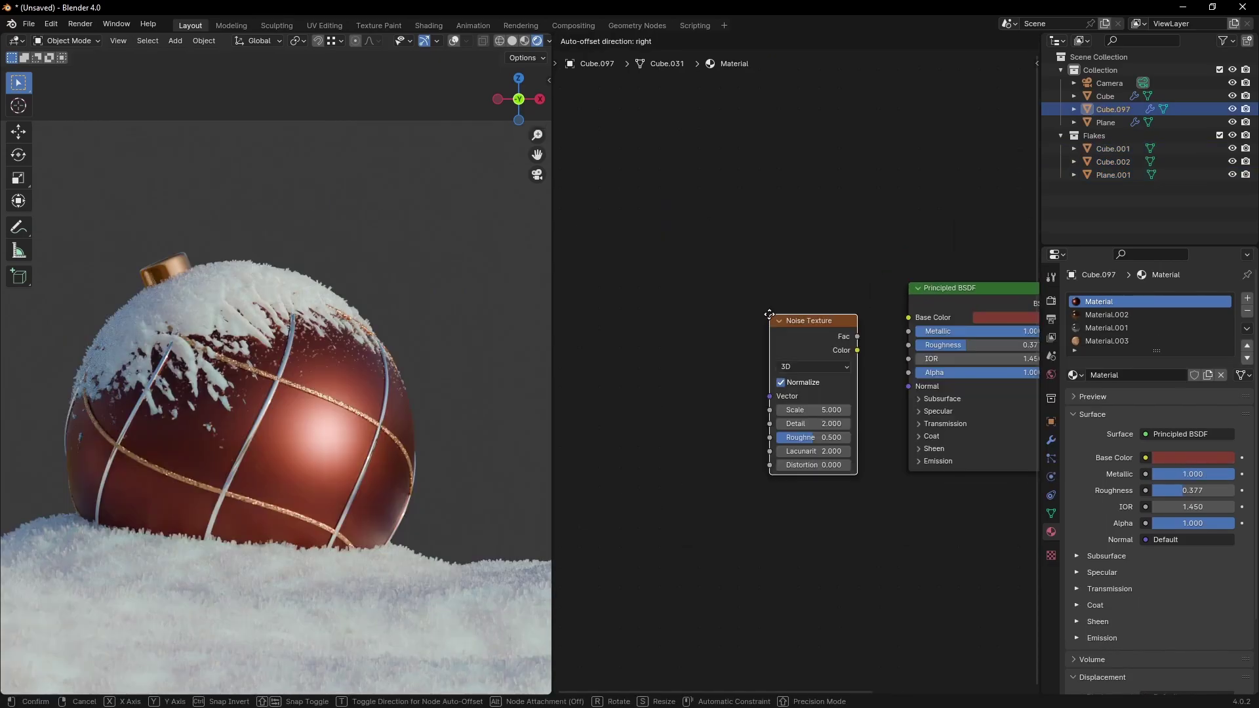
pyautogui.click(653, 315)
pyautogui.scroll(3, 918, 381)
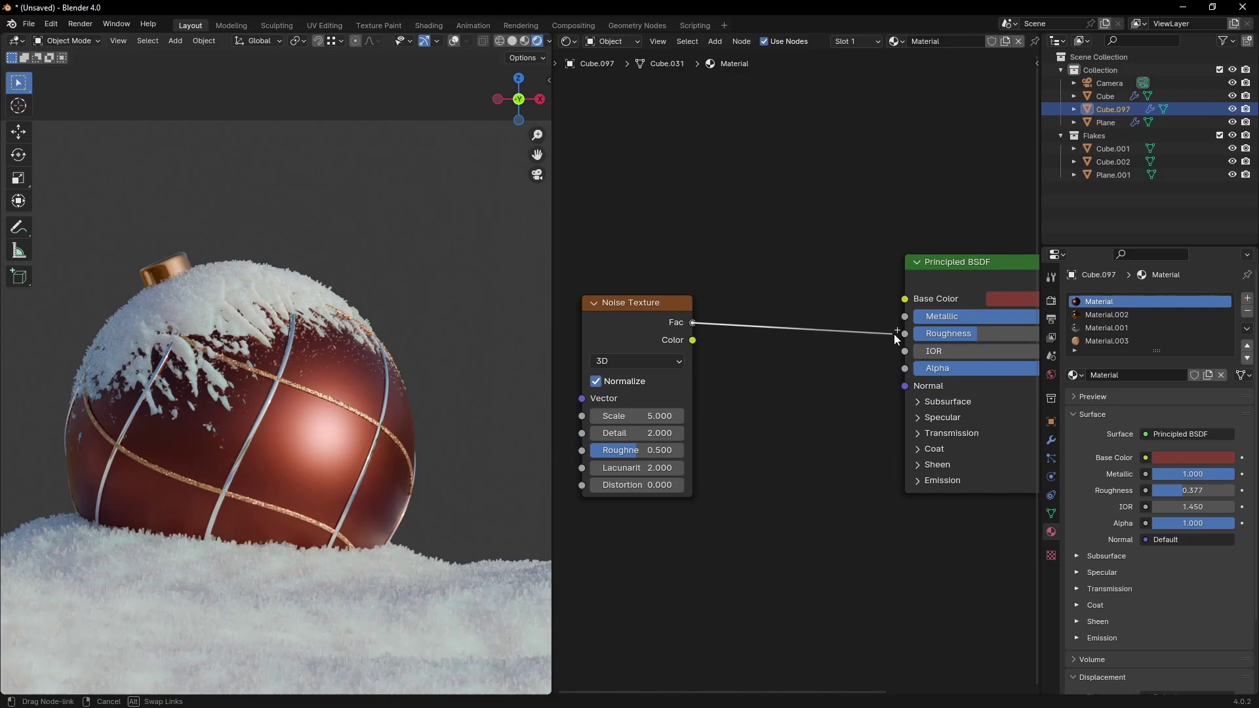
pyautogui.moveTo(895, 334); pyautogui.dragTo(905, 334)
# Step: Add Texture Coordinate and Mapping nodes to the Noise Texture and move the texture nodes away from the shader
pyautogui.click(651, 303)
pyautogui.hotkey('ctrl', 't')
pyautogui.moveTo(589, 276); pyautogui.dragTo(821, 280, button='middle')
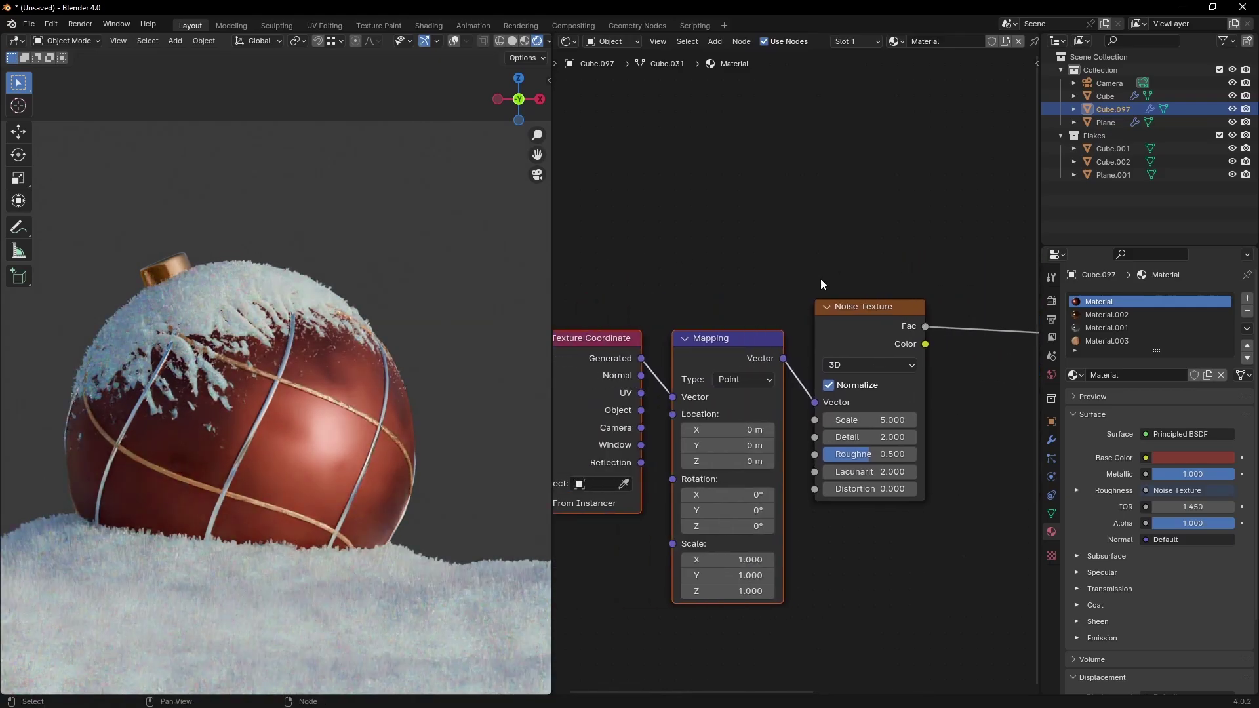
pyautogui.scroll(-2, 821, 284)
pyautogui.keyDown('shift'); pyautogui.click(879, 388); pyautogui.keyUp('shift')
pyautogui.press('g')
pyautogui.click(827, 416)
# Step: Set the Noise Texture to Scale 120, Detail 5 and Roughness 1, and insert a Color Ramp before the shader's Roughness input
pyautogui.scroll(1, 813, 371)
pyautogui.moveTo(911, 453); pyautogui.dragTo(824, 364, button='middle')
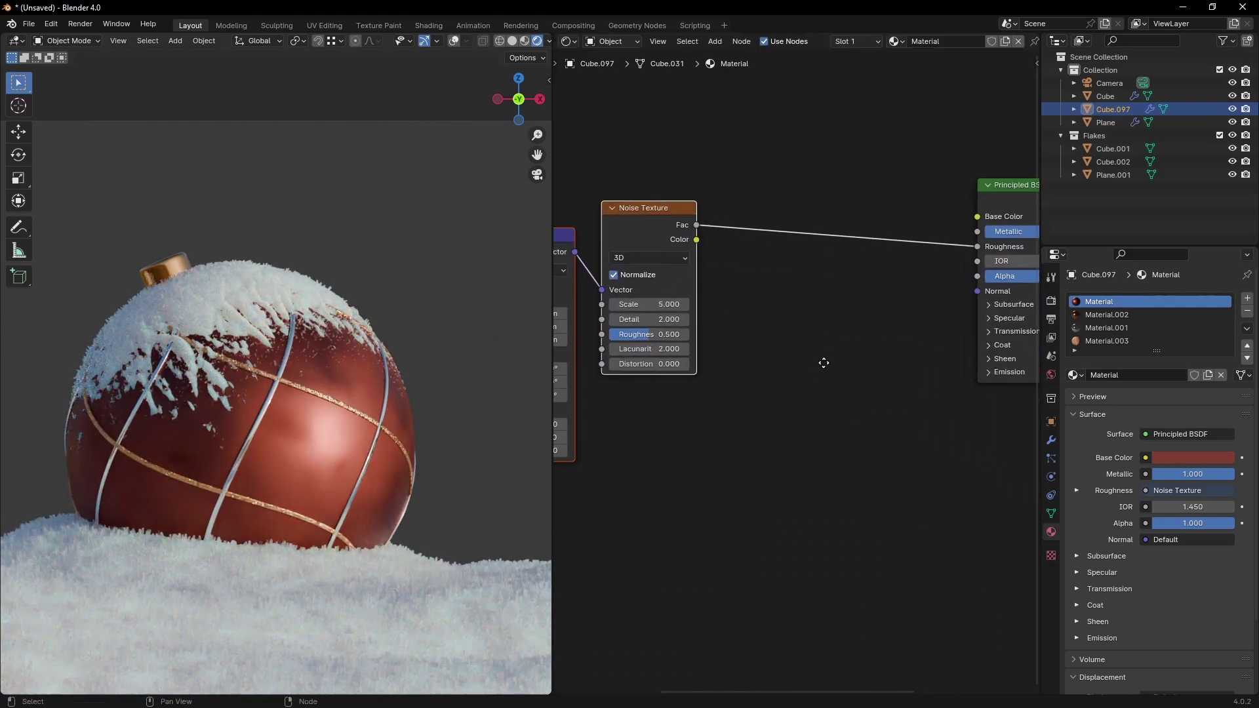
pyautogui.hotkey('shift', 'a')
pyautogui.write('ramp')
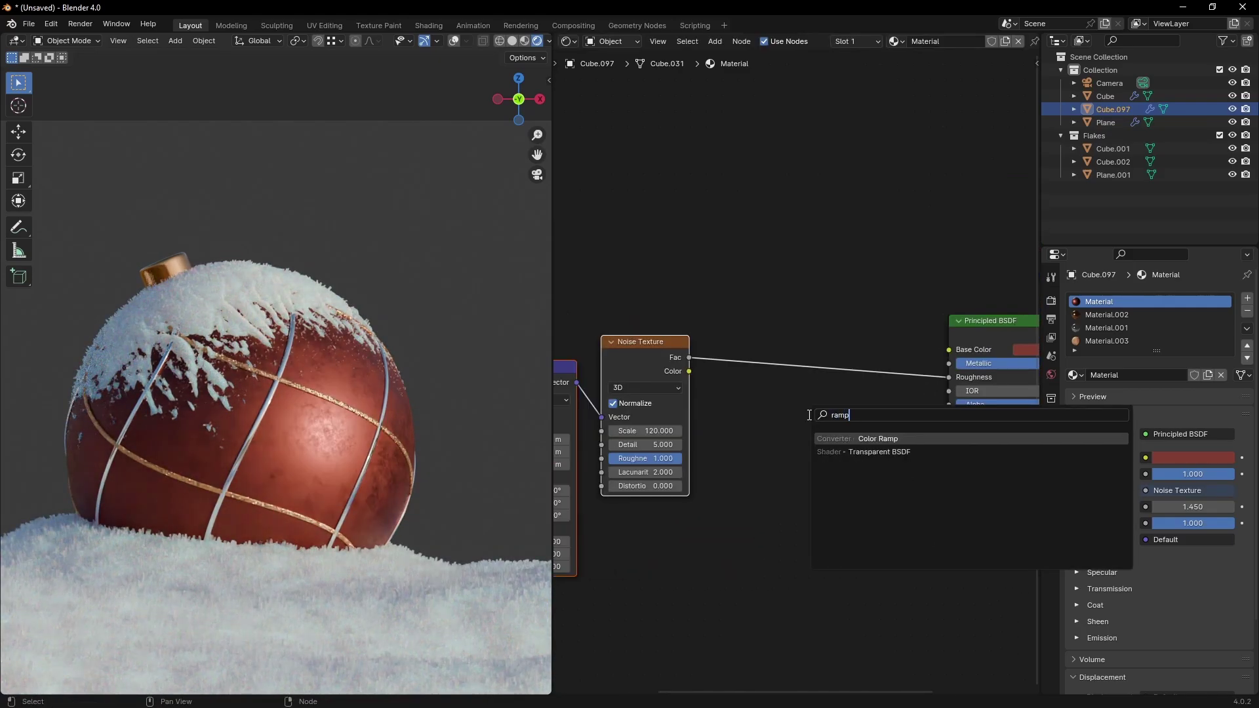
pyautogui.press('Return')
pyautogui.click(755, 345)
pyautogui.scroll(5, 780, 229)
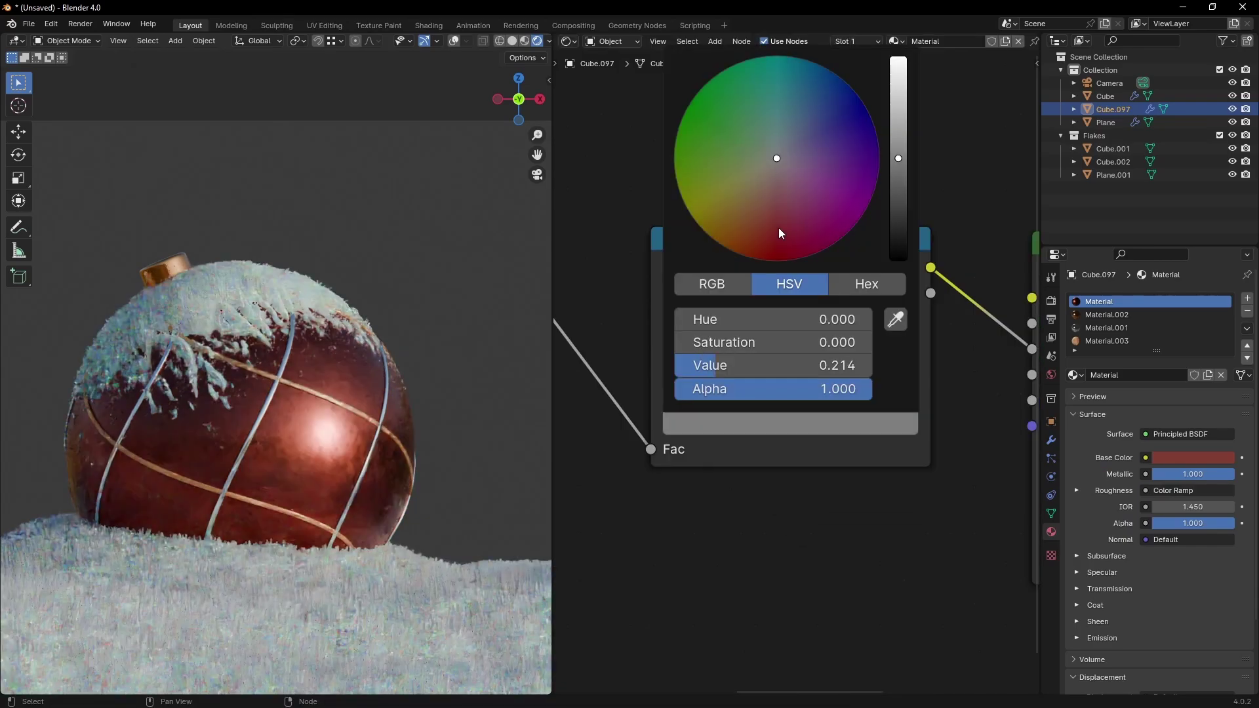
# Step: Add a Normal Map node and connect the Voronoi Texture's Color through it to the ball shader's Normal input
pyautogui.scroll(-3, 851, 297)
pyautogui.hotkey('shift', 'a')
pyautogui.write('normal')
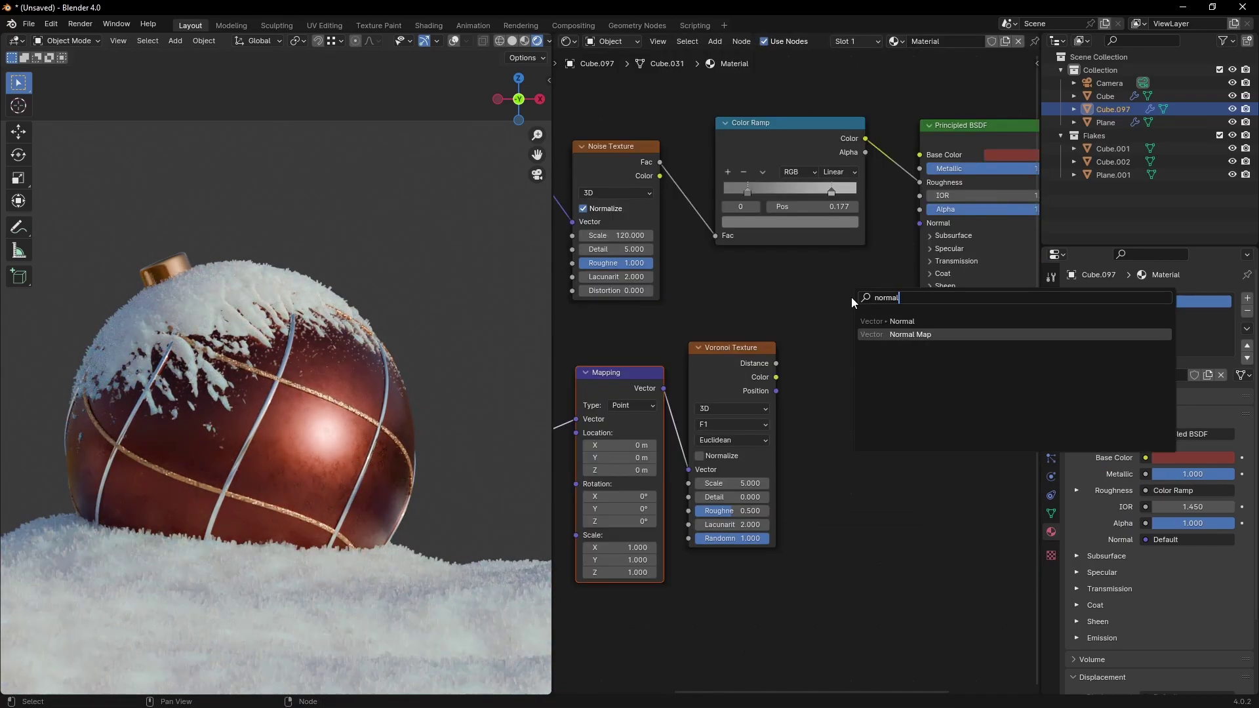
pyautogui.press('Return')
pyautogui.click(800, 285)
pyautogui.moveTo(776, 377); pyautogui.dragTo(786, 372)
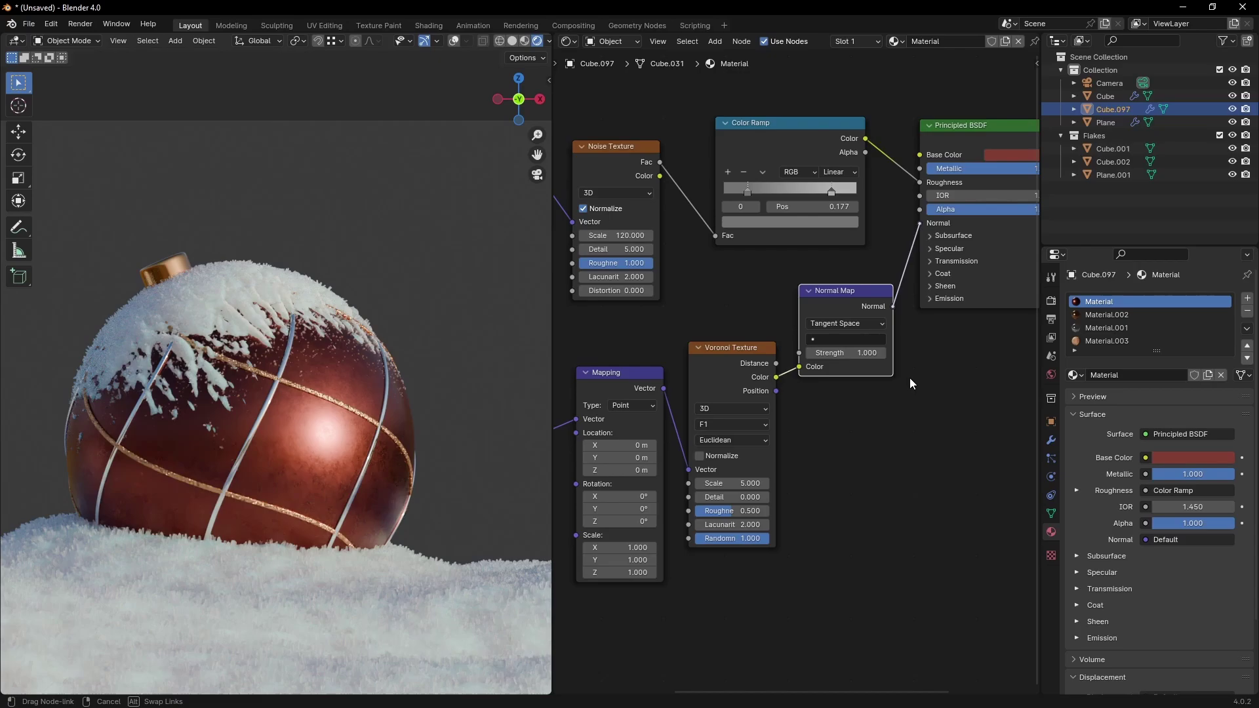
# Step: Set the Voronoi Texture's scale to 2500 and the Normal Map's strength to 0.05
pyautogui.click(863, 343)
pyautogui.write('0.05')
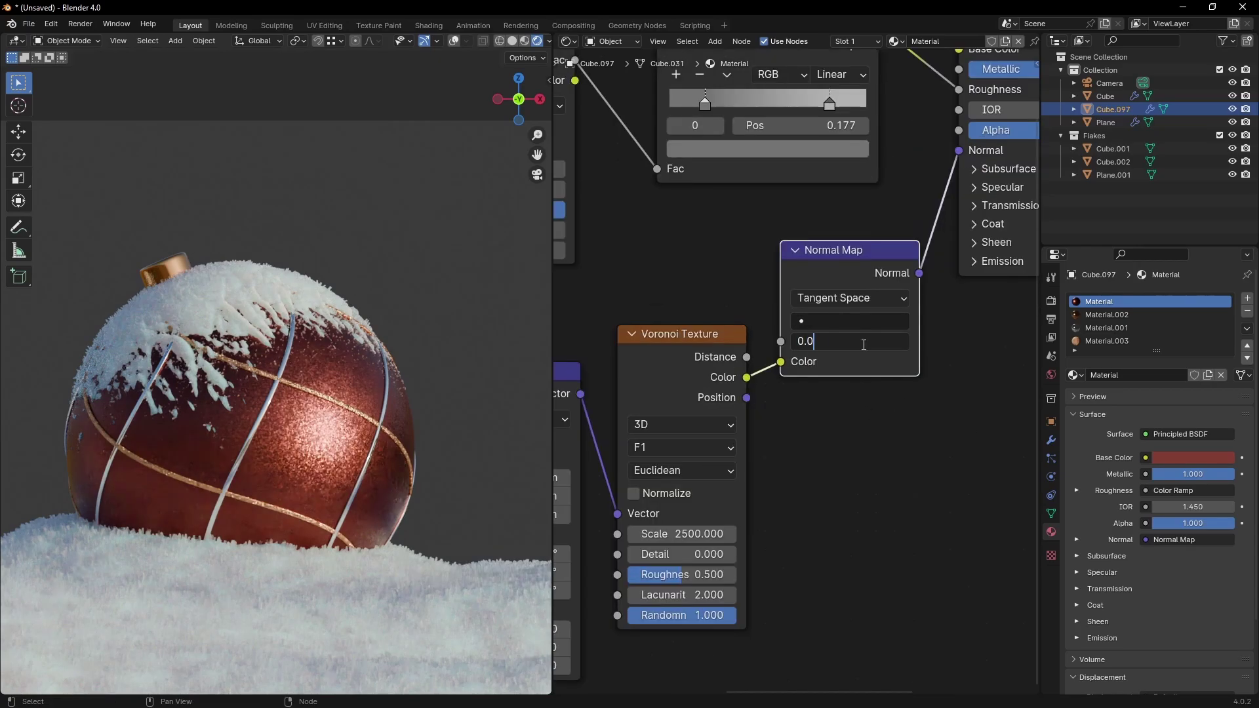
pyautogui.press('Return')
# Step: Lighten the grey colors of both stops on the ball's roughness Color Ramp
pyautogui.scroll(-5, 343, 325)
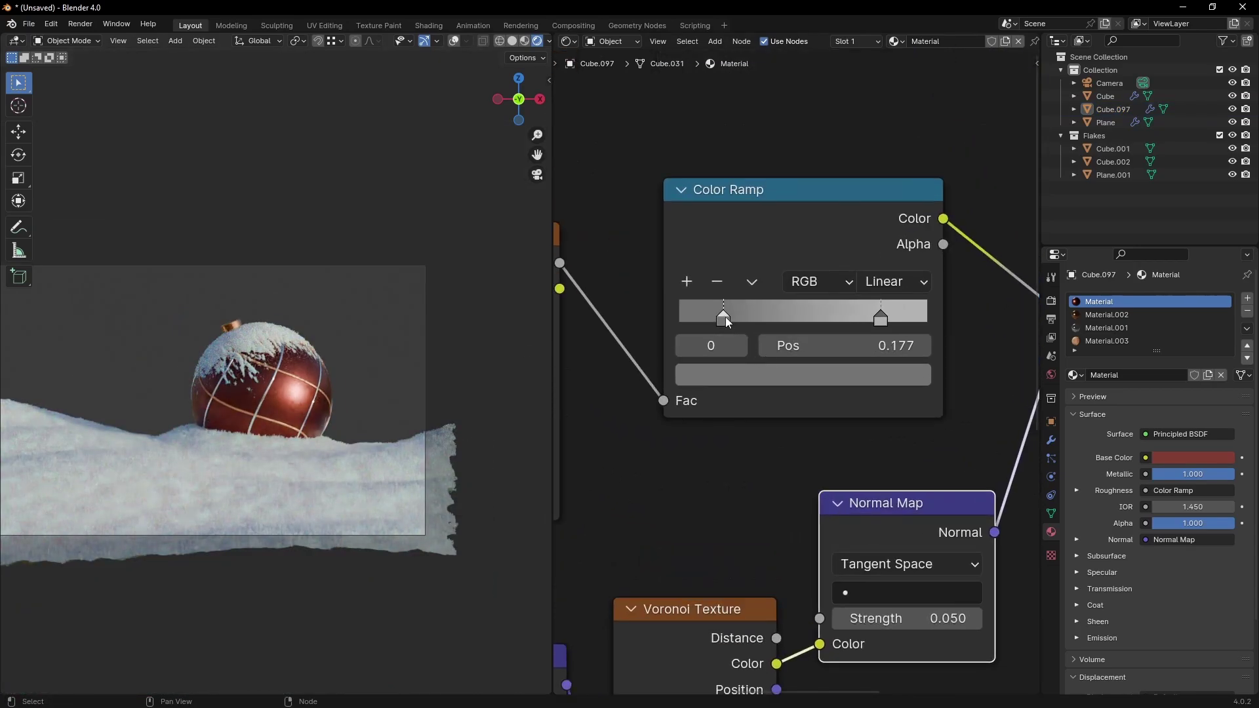
pyautogui.click(737, 376)
pyautogui.scroll(2, 790, 186)
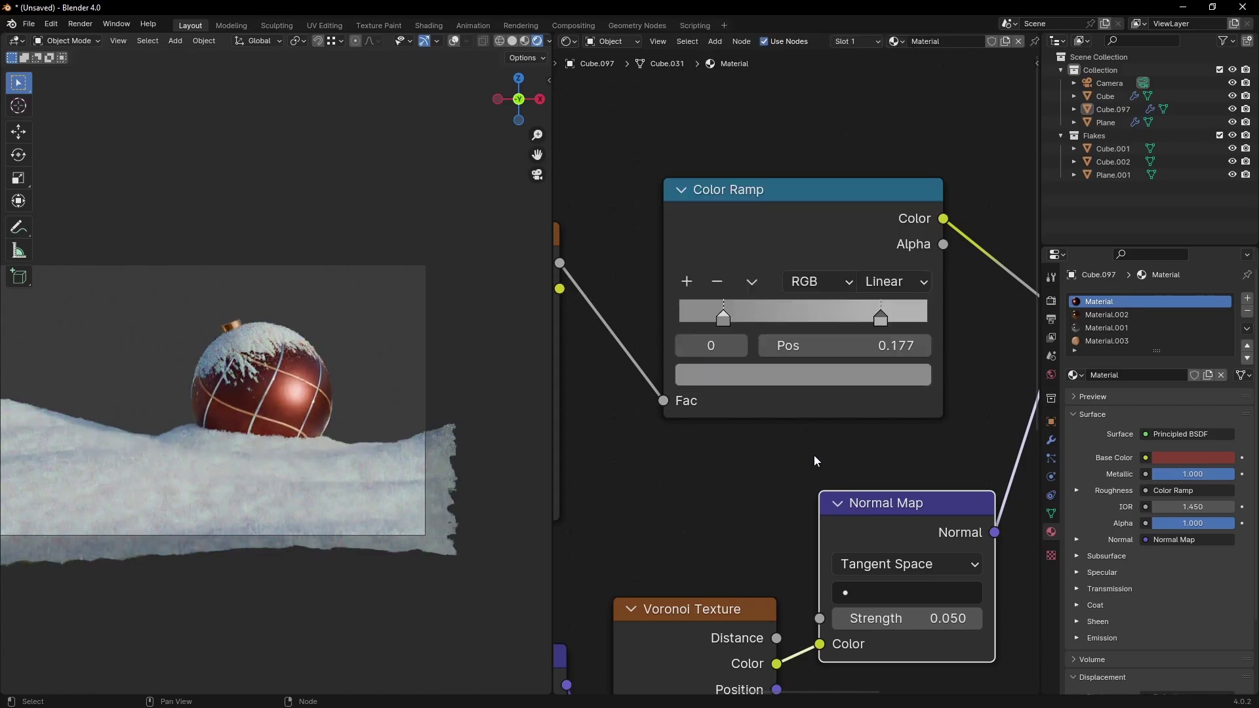
pyautogui.click(881, 318)
pyautogui.click(853, 375)
pyautogui.scroll(4, 791, 148)
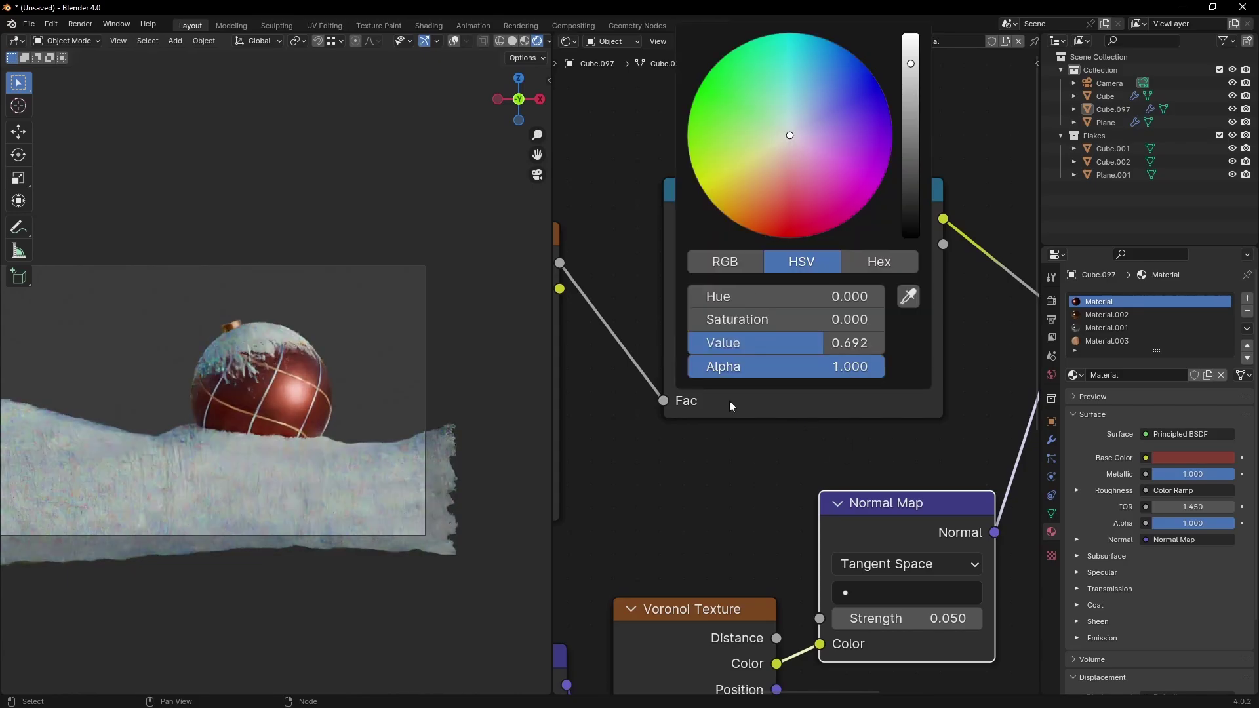
pyautogui.scroll(4, 304, 414)
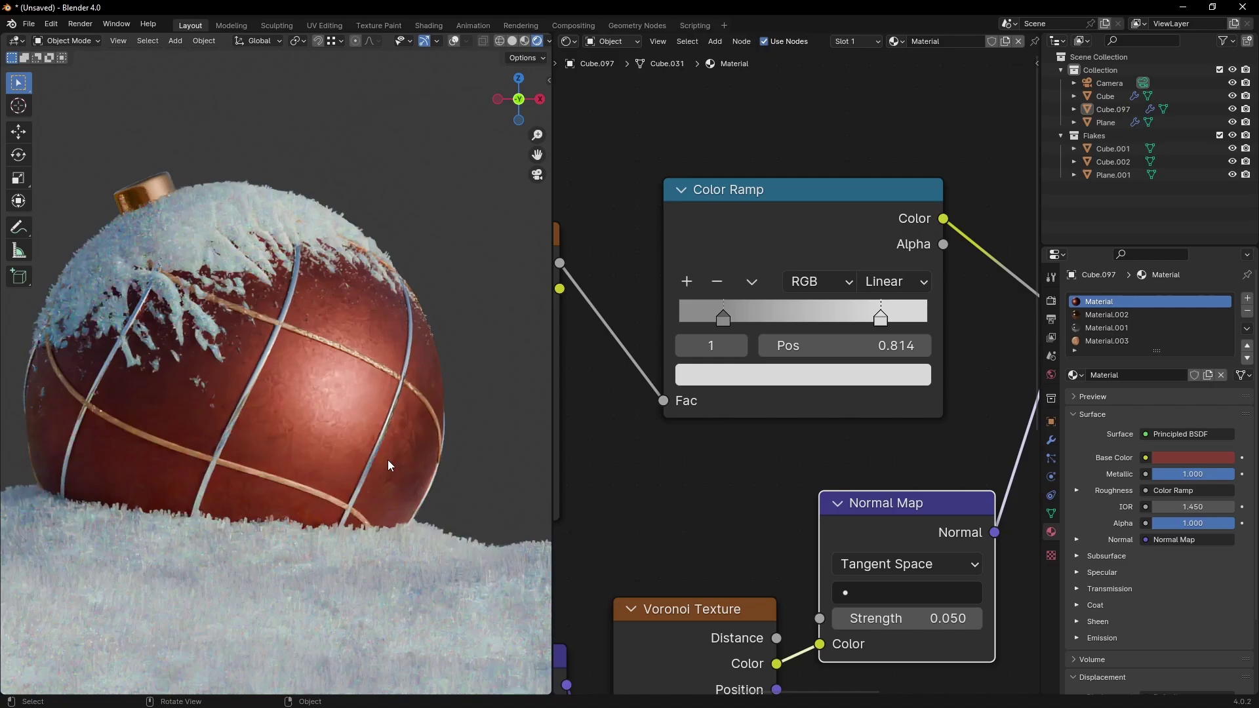
# Step: Readjust the Color Ramp's first stop to a grey value of about 0.26
pyautogui.click(721, 320)
pyautogui.click(763, 377)
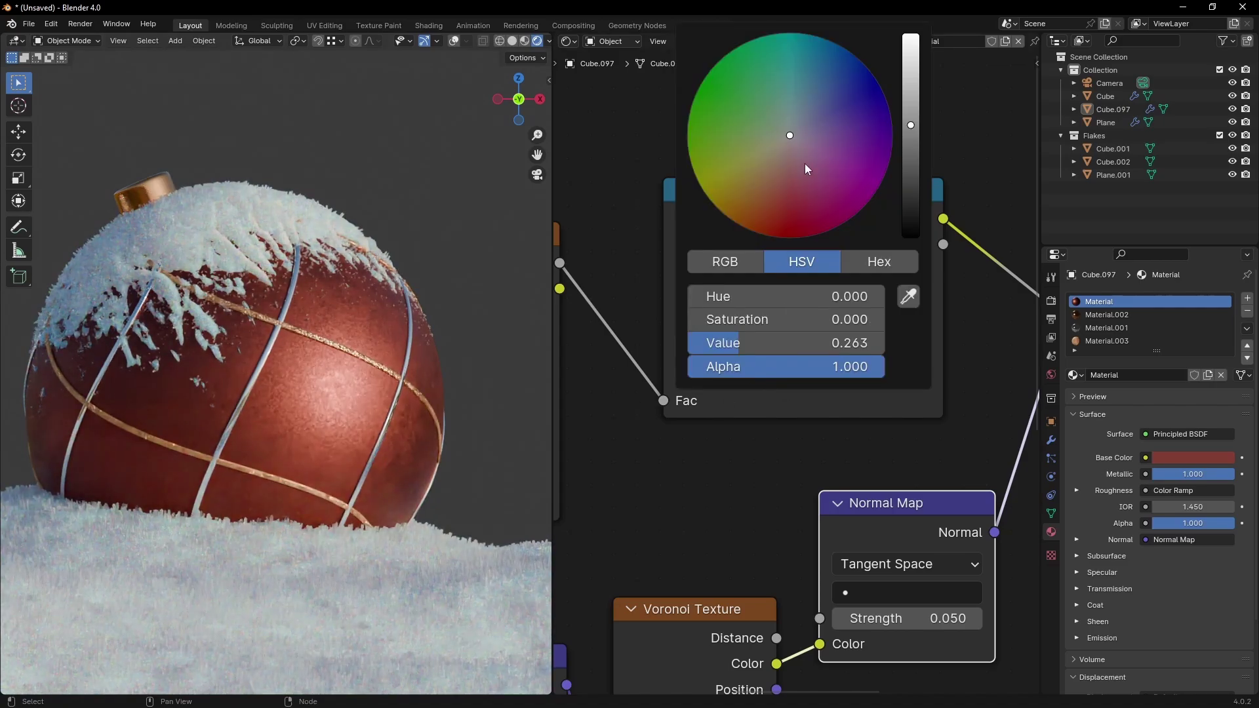
pyautogui.scroll(3, 805, 163)
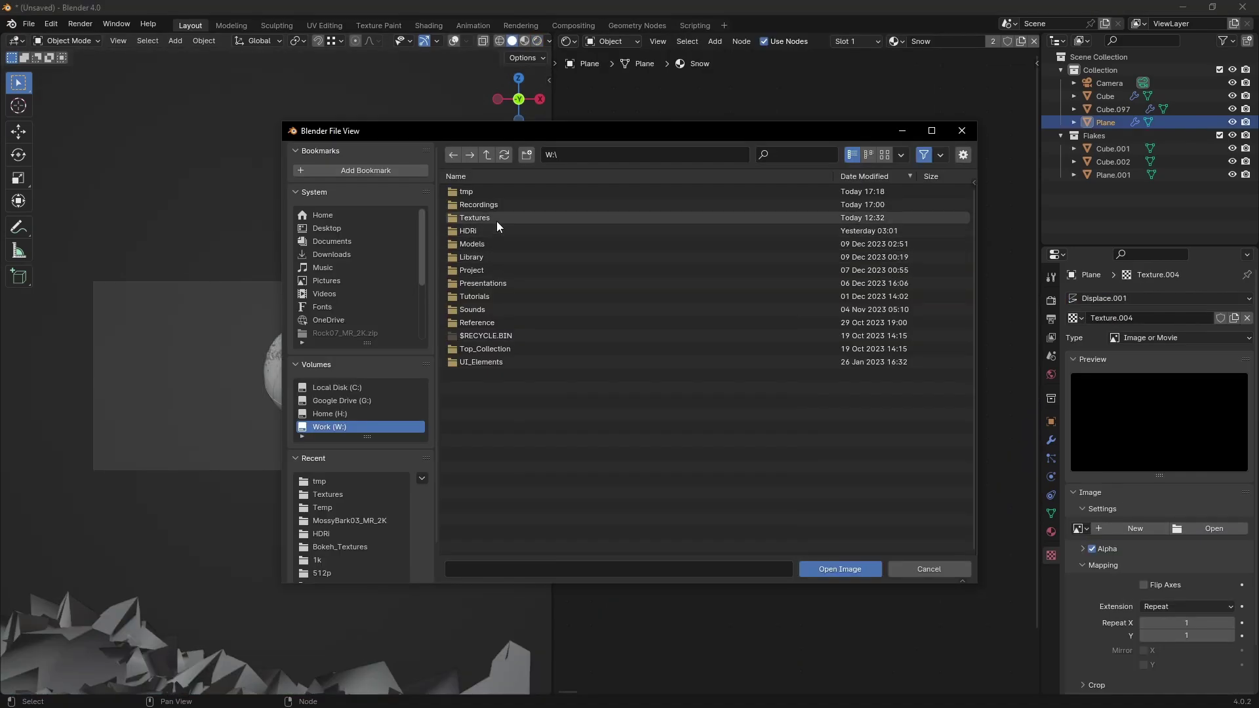
# Step: Load Rock07_2K_Height.png from the Rock07_MR_2K texture folder as the snow plane's displacement image
pyautogui.doubleClick(497, 221)
pyautogui.doubleClick(524, 192)
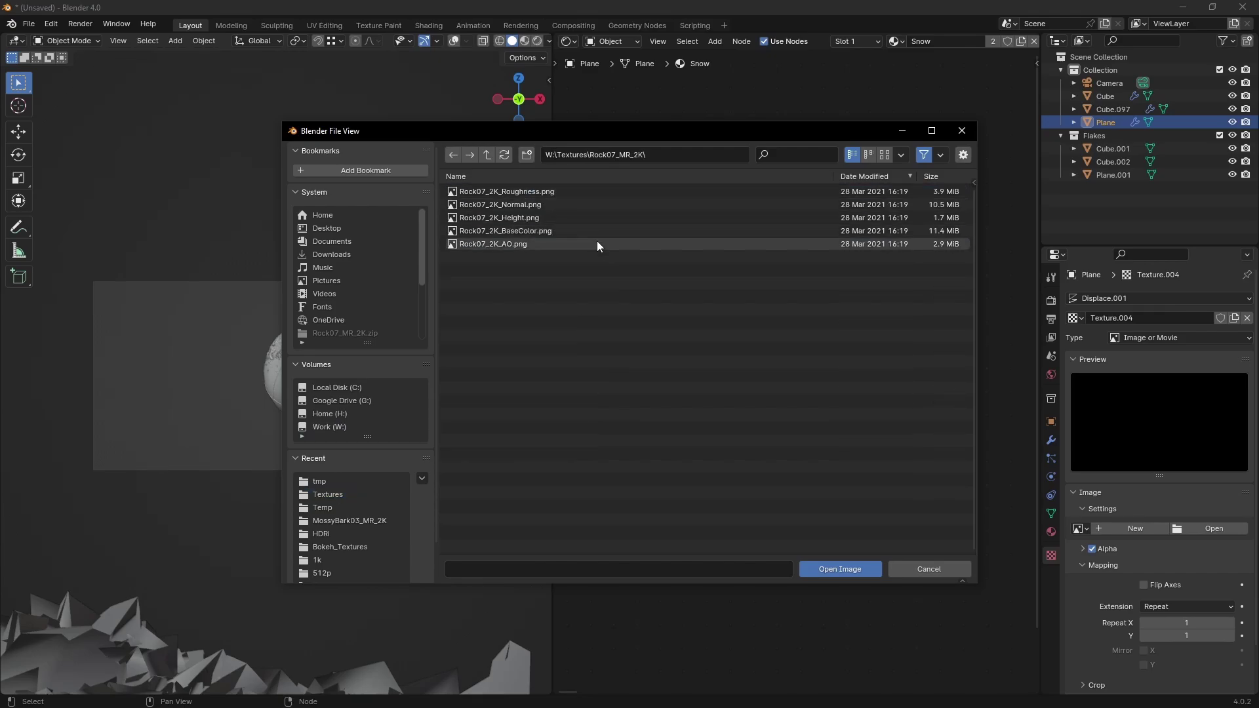
pyautogui.doubleClick(538, 217)
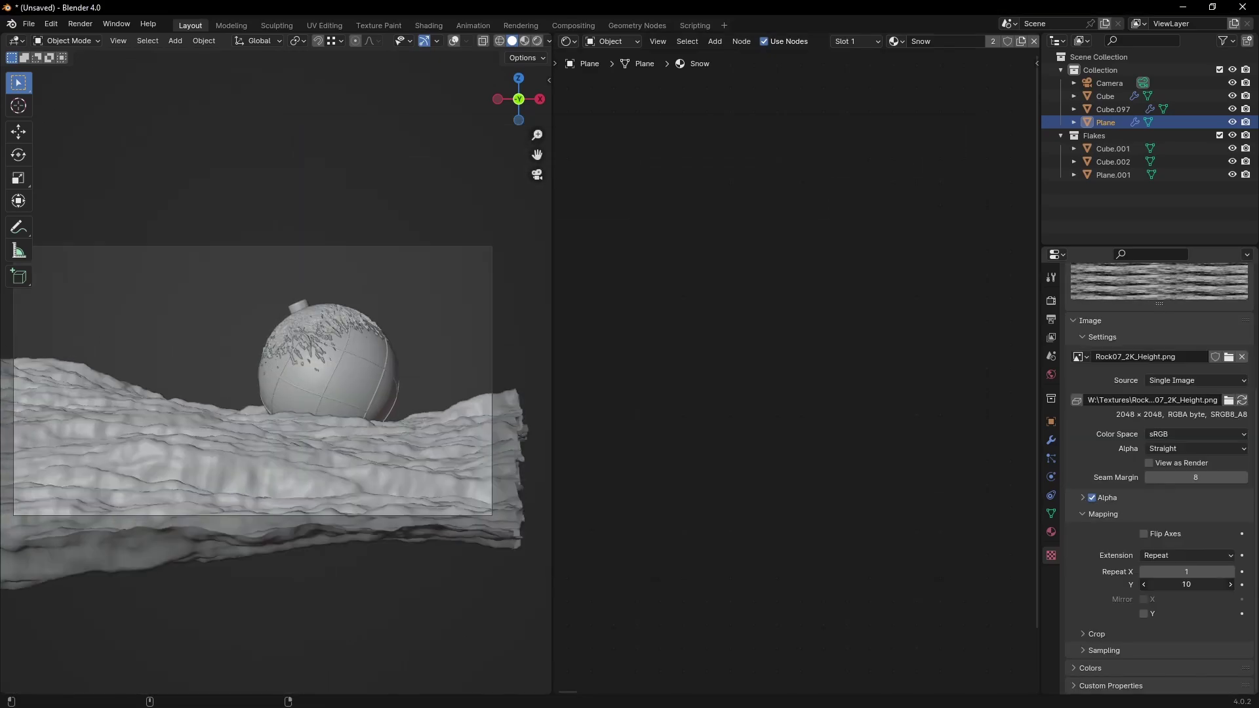
# Step: Set the displacement image's Y repeat to 5 and check the snow surface around the ball
pyautogui.moveTo(1186, 584)
pyautogui.mouseDown()
pyautogui.moveTo(1146, 584)
pyautogui.moveTo(1168, 585)
pyautogui.mouseUp()
pyautogui.scroll(-2, 270, 389)
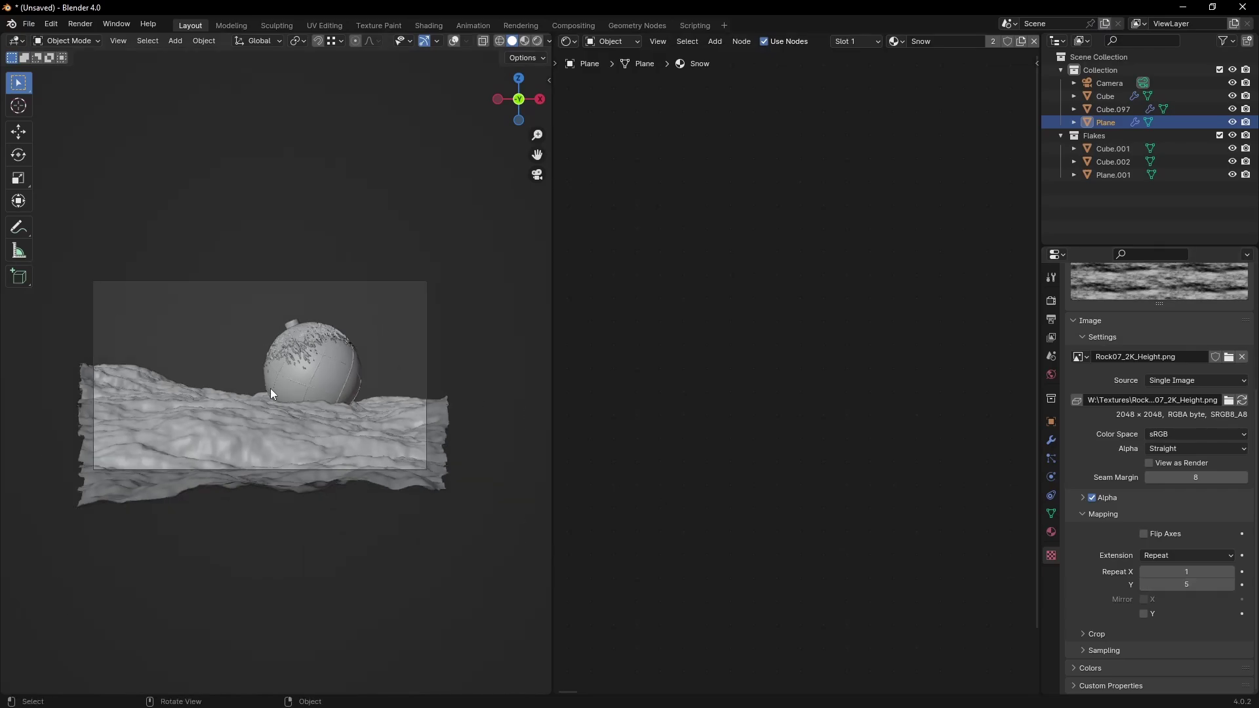
pyautogui.scroll(3, 302, 455)
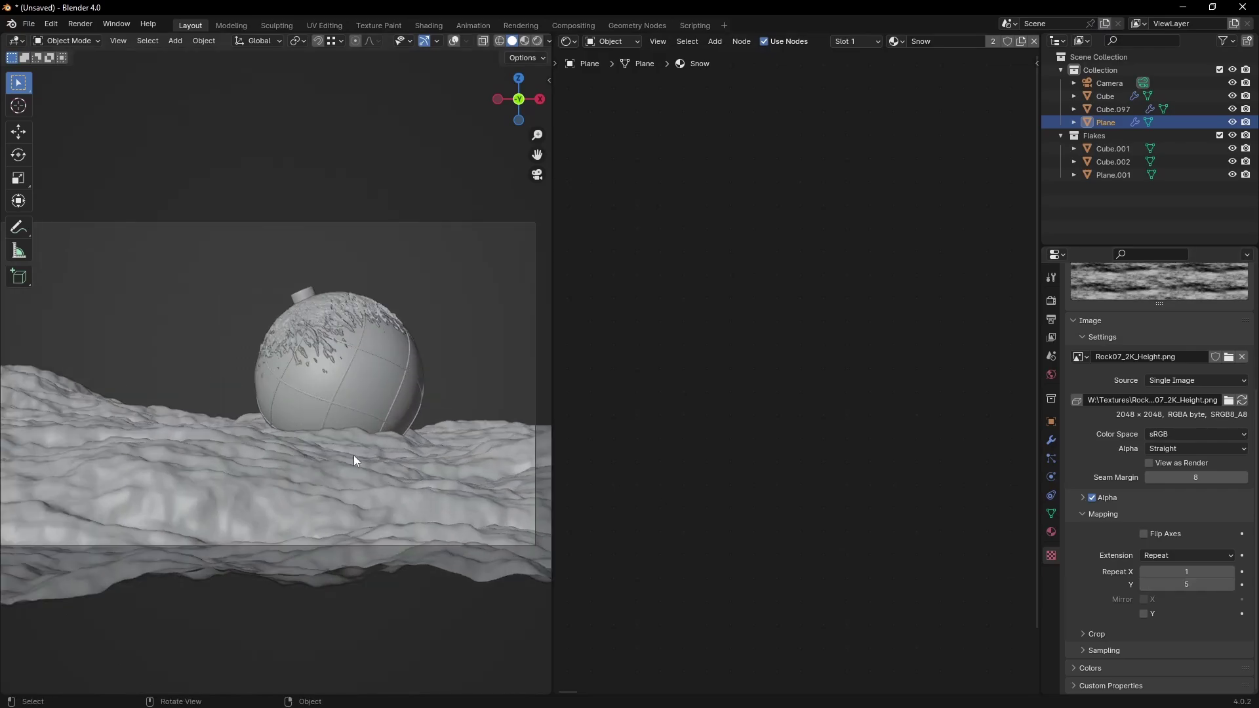
pyautogui.moveTo(353, 456); pyautogui.dragTo(332, 434, button='middle')
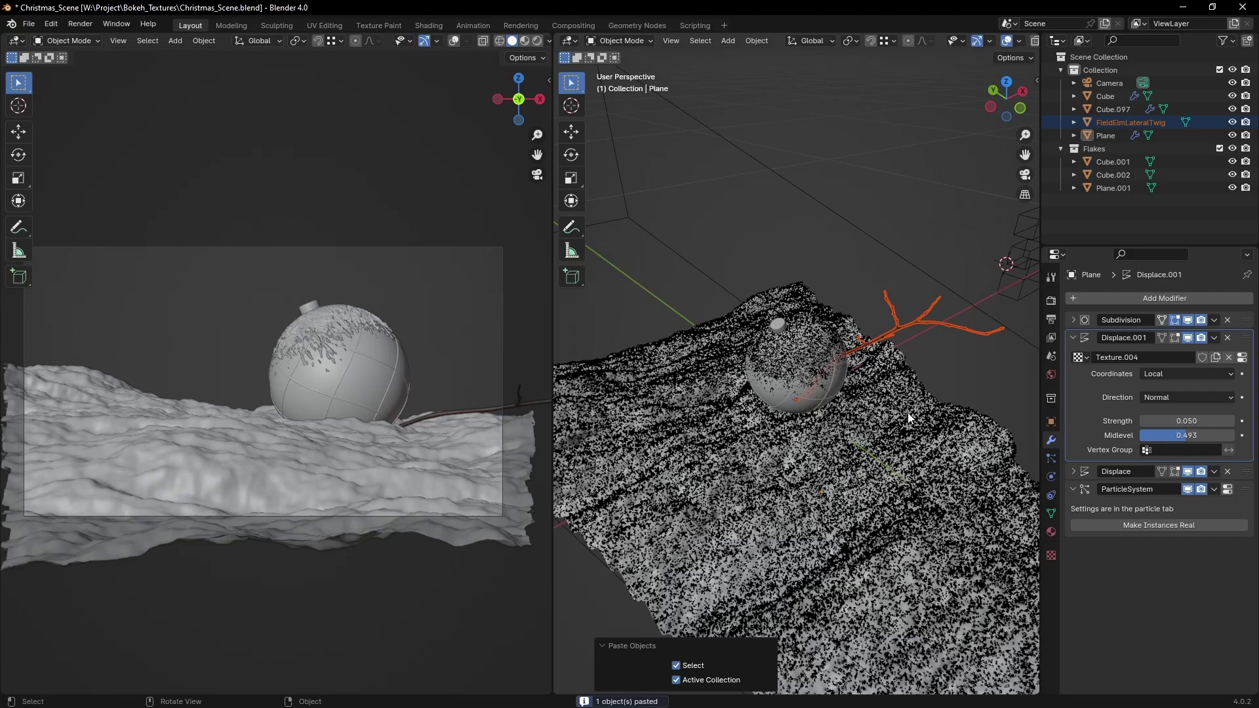
# Step: Hide the snow plane's particle system in the viewport and select the ball
pyautogui.click(1189, 489)
pyautogui.click(816, 356)
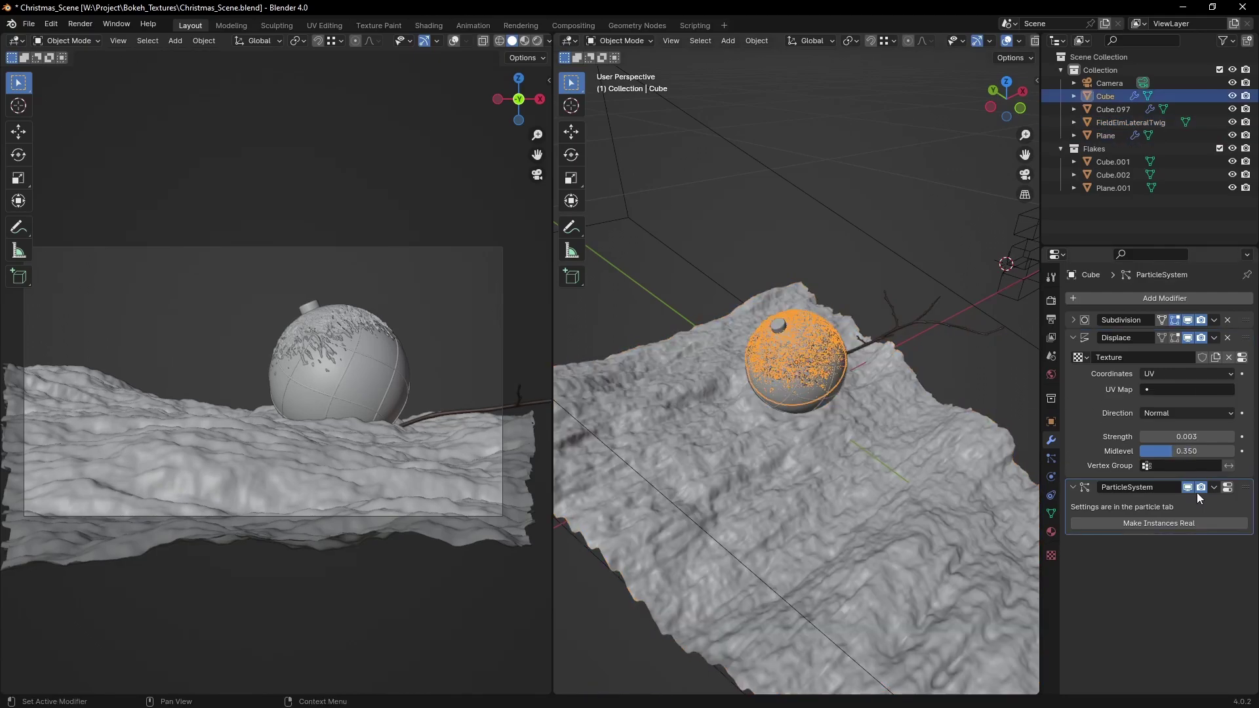
# Step: Rotate and reposition the duplicated twig so that it crosses the first twig beside the ball
pyautogui.click(867, 339)
pyautogui.moveTo(867, 338); pyautogui.dragTo(911, 313, button='middle')
pyautogui.scroll(4, 812, 379)
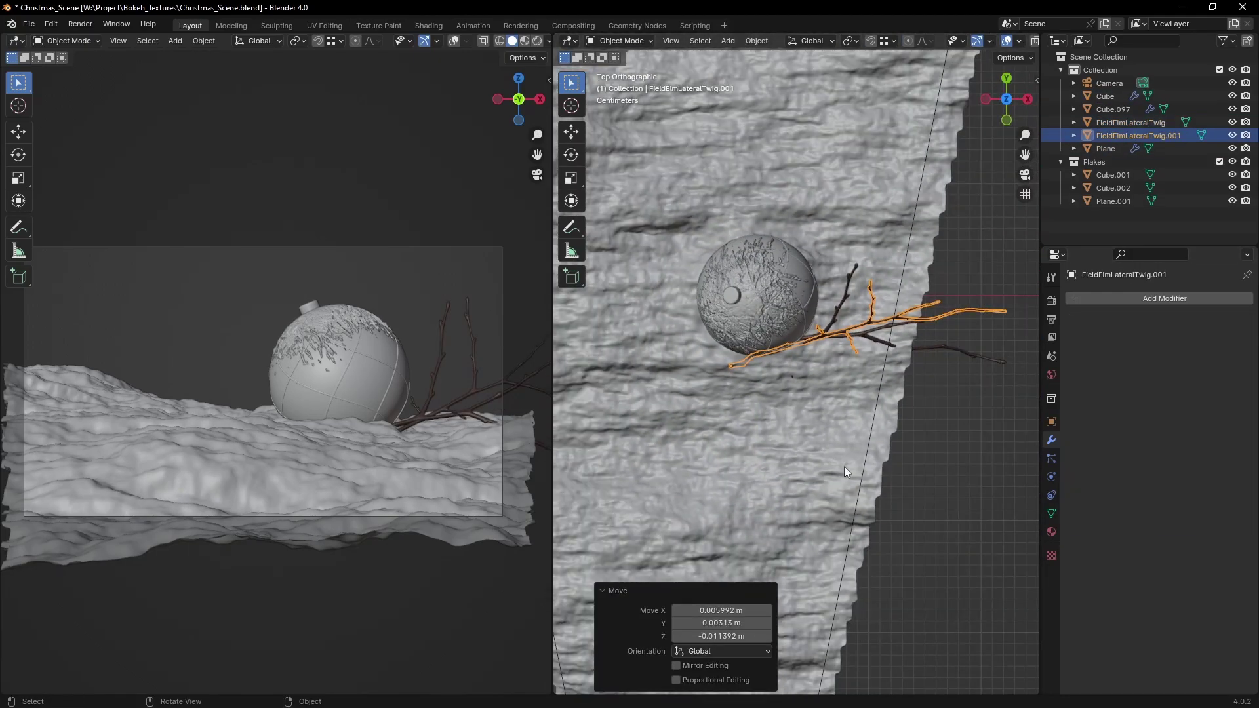
pyautogui.press('r')
pyautogui.click(841, 410)
pyautogui.press('g')
pyautogui.click(855, 456)
pyautogui.press('g')
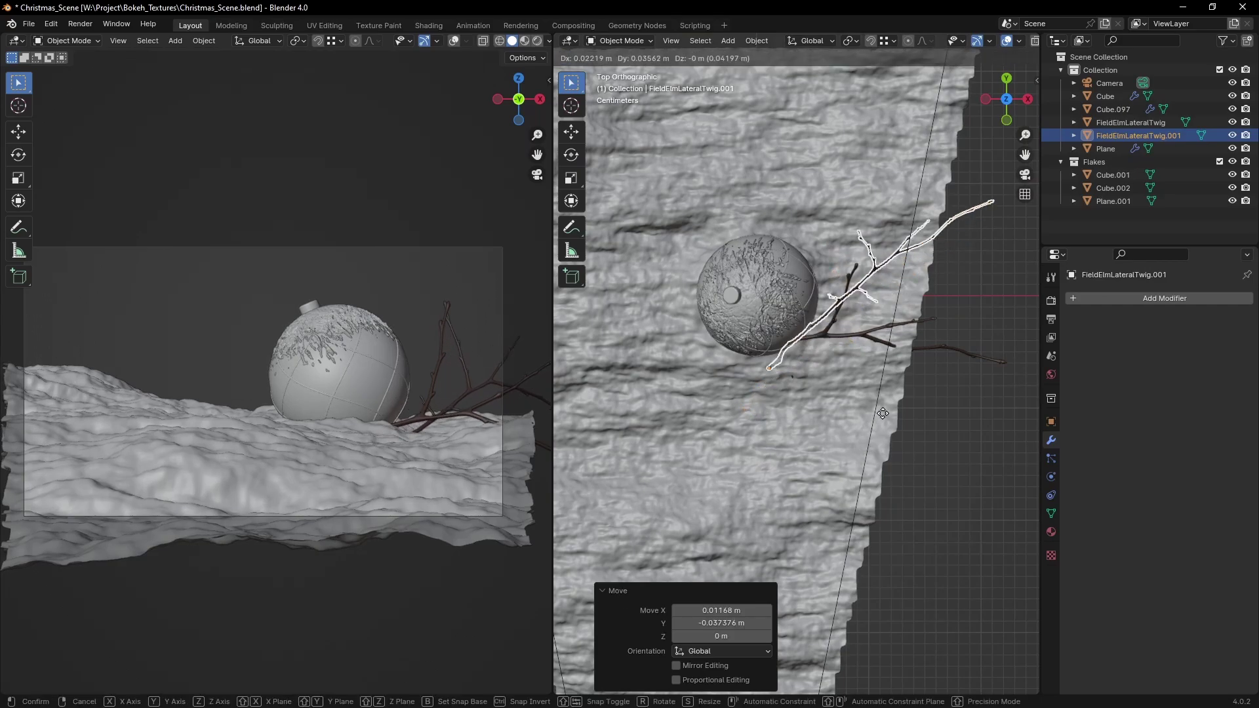
pyautogui.click(863, 436)
# Step: Tilt the twig copy about its local X axis and bend its mesh using proportional editing
pyautogui.moveTo(863, 436); pyautogui.dragTo(853, 459, button='middle')
pyautogui.press('r')
pyautogui.press('x')
pyautogui.press('x')
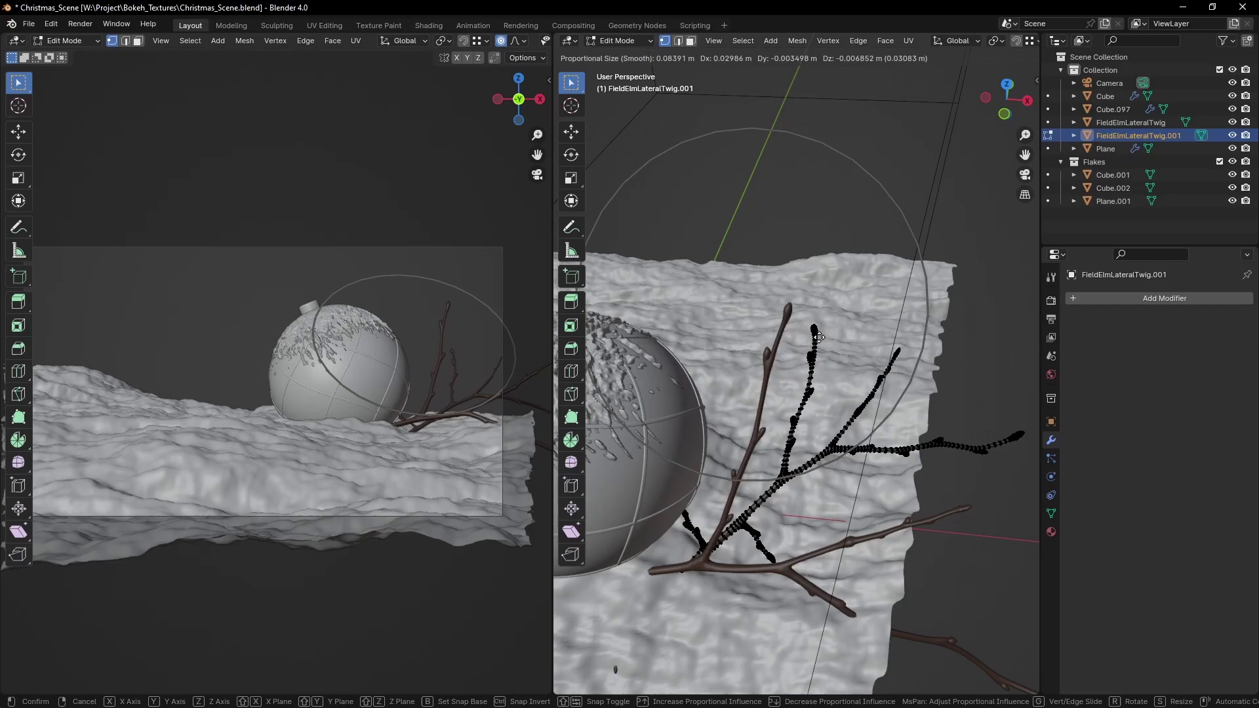
pyautogui.click(848, 342)
pyautogui.press('Tab')
pyautogui.moveTo(847, 342); pyautogui.dragTo(815, 490, button='middle')
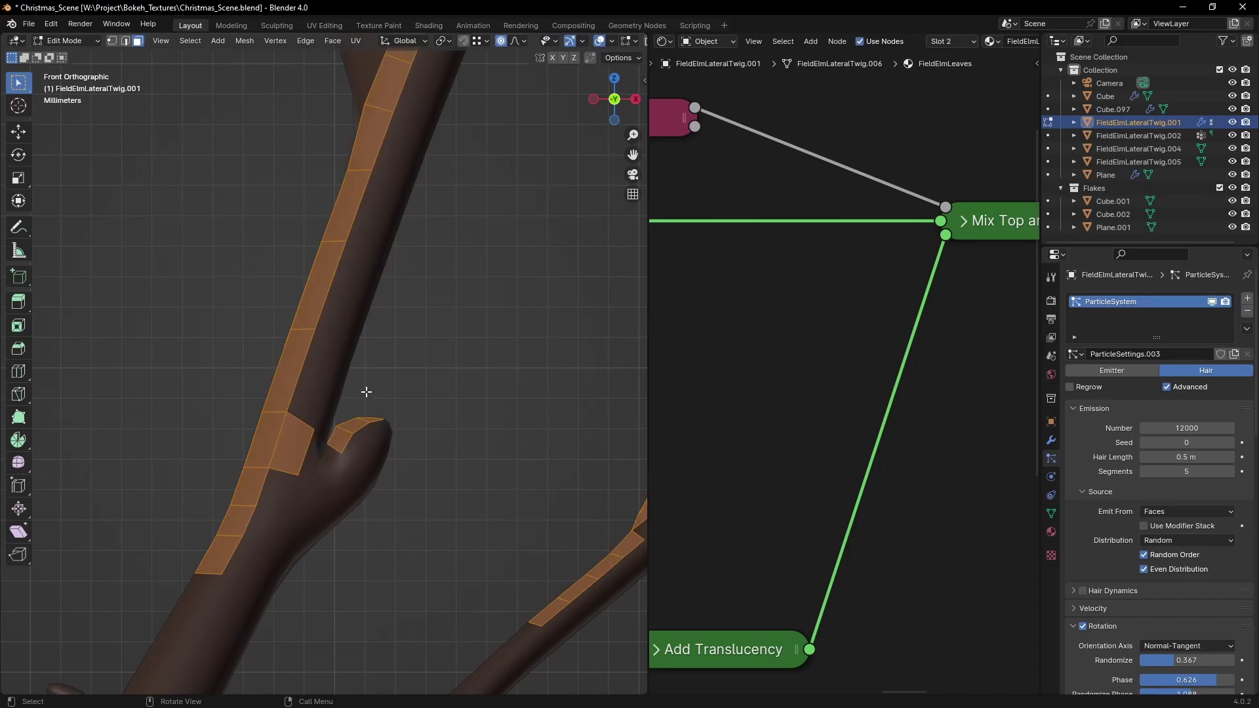
# Step: Fatten and extrude the selected faces along the twig's branches to form a puffed snow layer
pyautogui.hotkey('alt', 's')
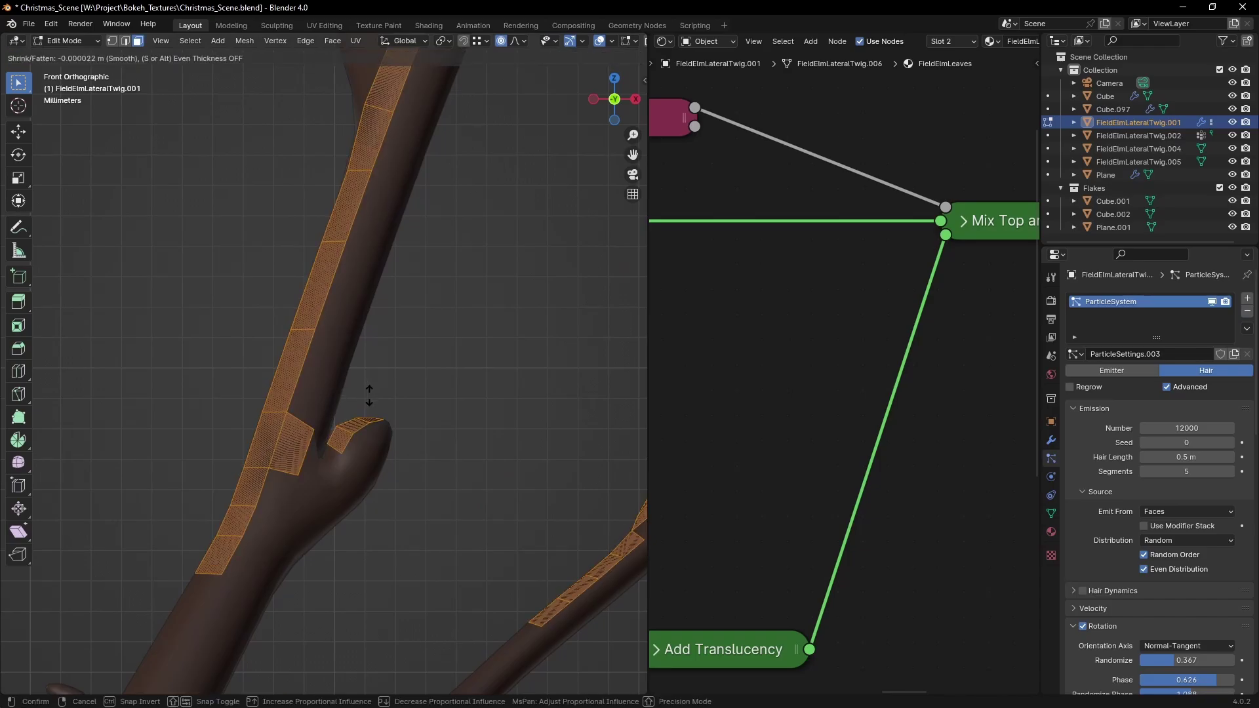
pyautogui.click(393, 443)
pyautogui.press('e')
pyautogui.rightClick(396, 447)
pyautogui.hotkey('alt', 's')
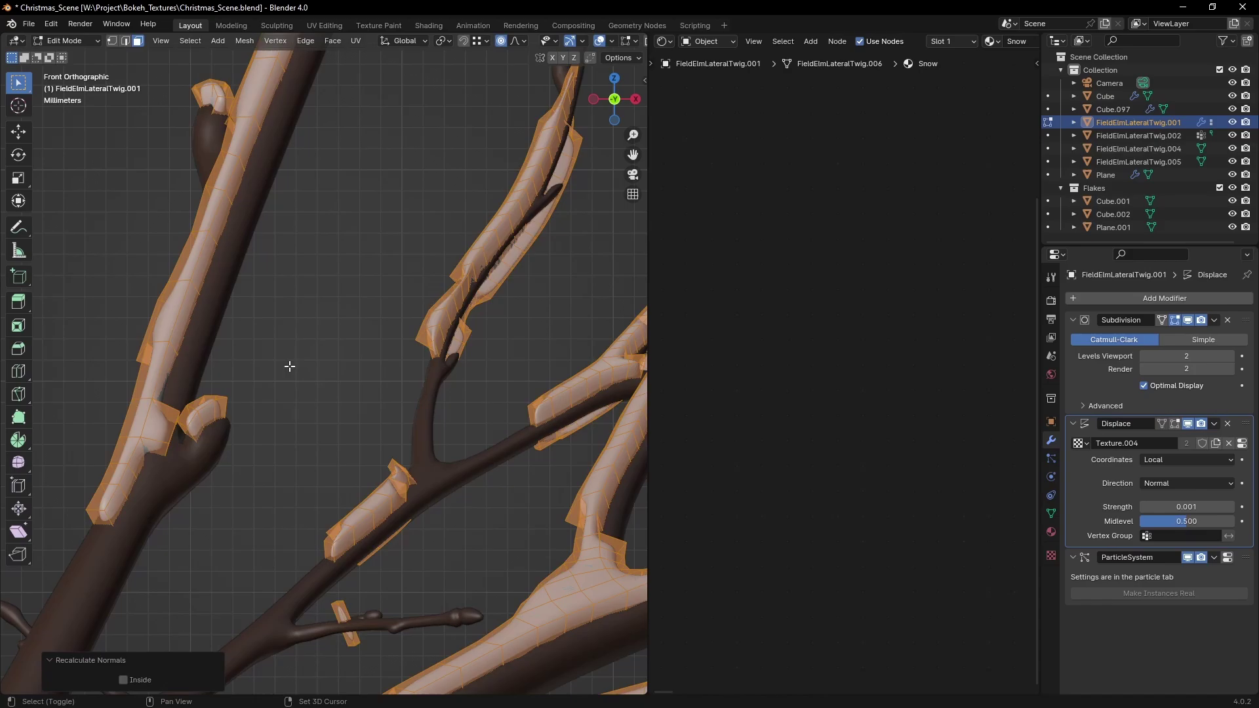
# Step: Leave mesh editing and examine the snow-covered twigs in the rendered view
pyautogui.press('Tab')
pyautogui.hotkey('alt', 'a')
pyautogui.scroll(-9, 427, 435)
pyautogui.moveTo(459, 410)
pyautogui.keyDown('shift'); pyautogui.mouseDown(button='middle')
pyautogui.moveTo(320, 436)
pyautogui.moveTo(370, 407)
pyautogui.mouseUp(button='middle'); pyautogui.keyUp('shift')
pyautogui.press('z')
pyautogui.click(328, 385)
pyautogui.scroll(2, 369, 407)
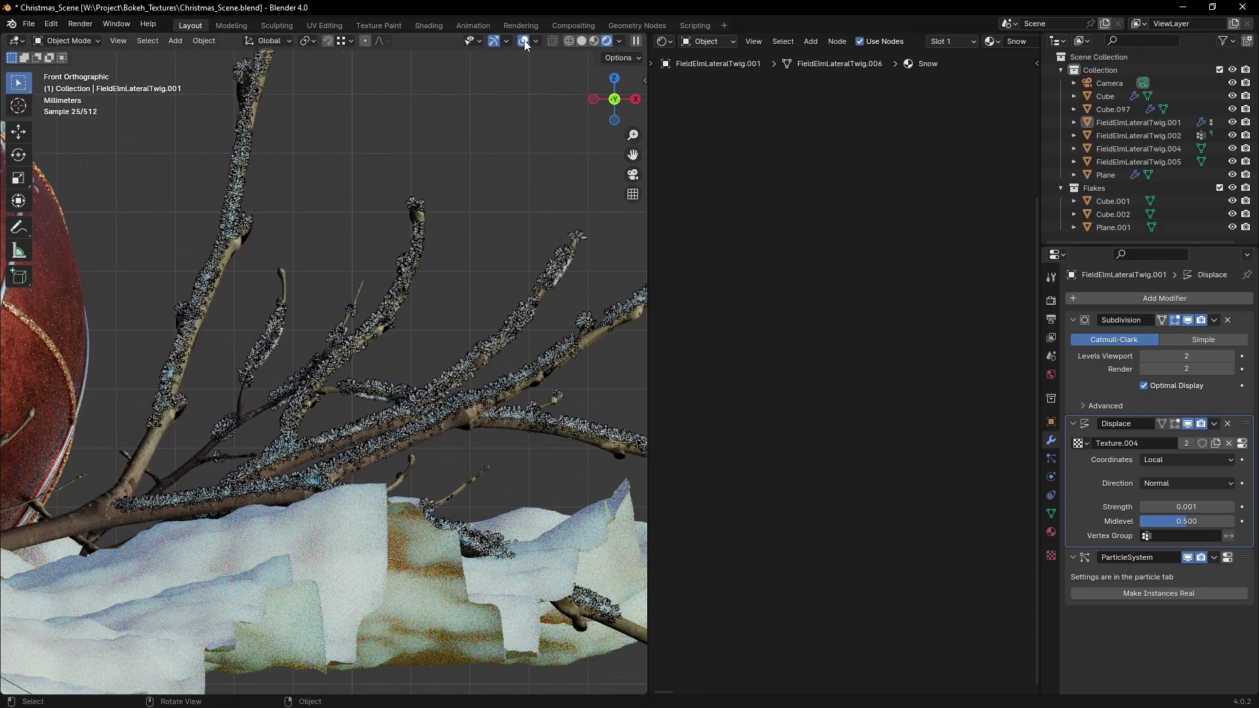
pyautogui.scroll(-5, 473, 281)
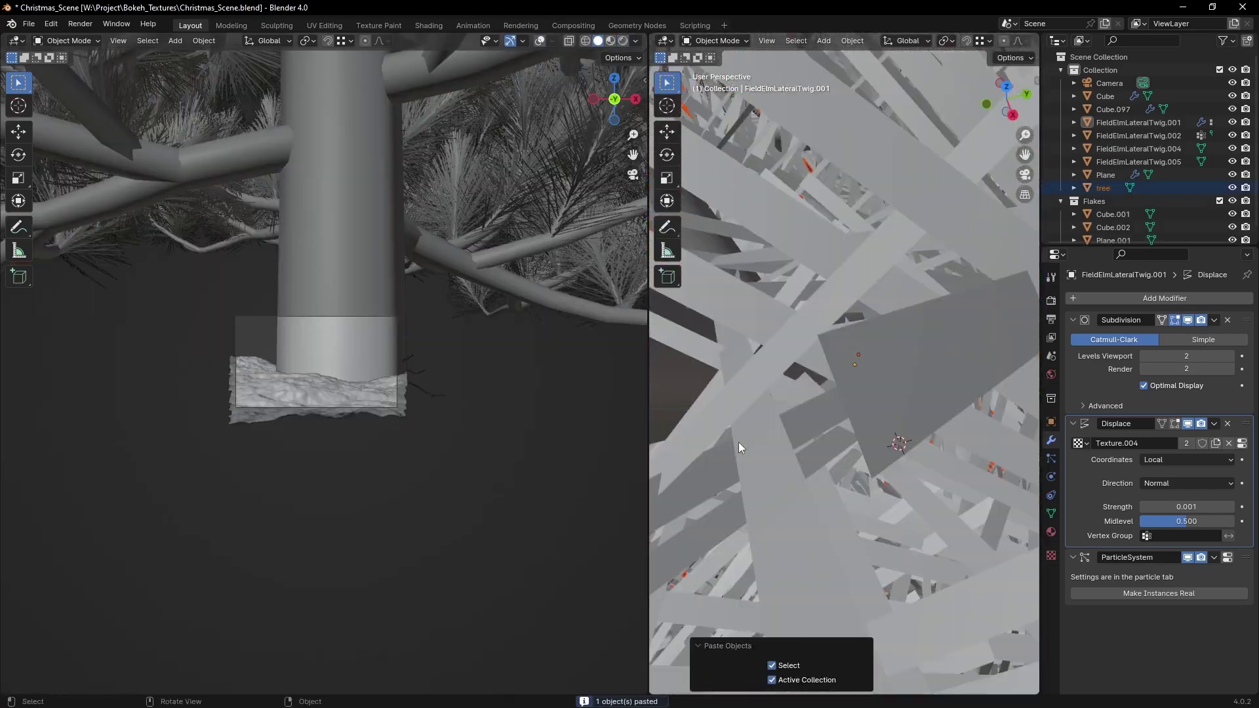
# Step: Move the pasted tree along Y and X so that it stands in the background behind the ball
pyautogui.scroll(-5, 739, 442)
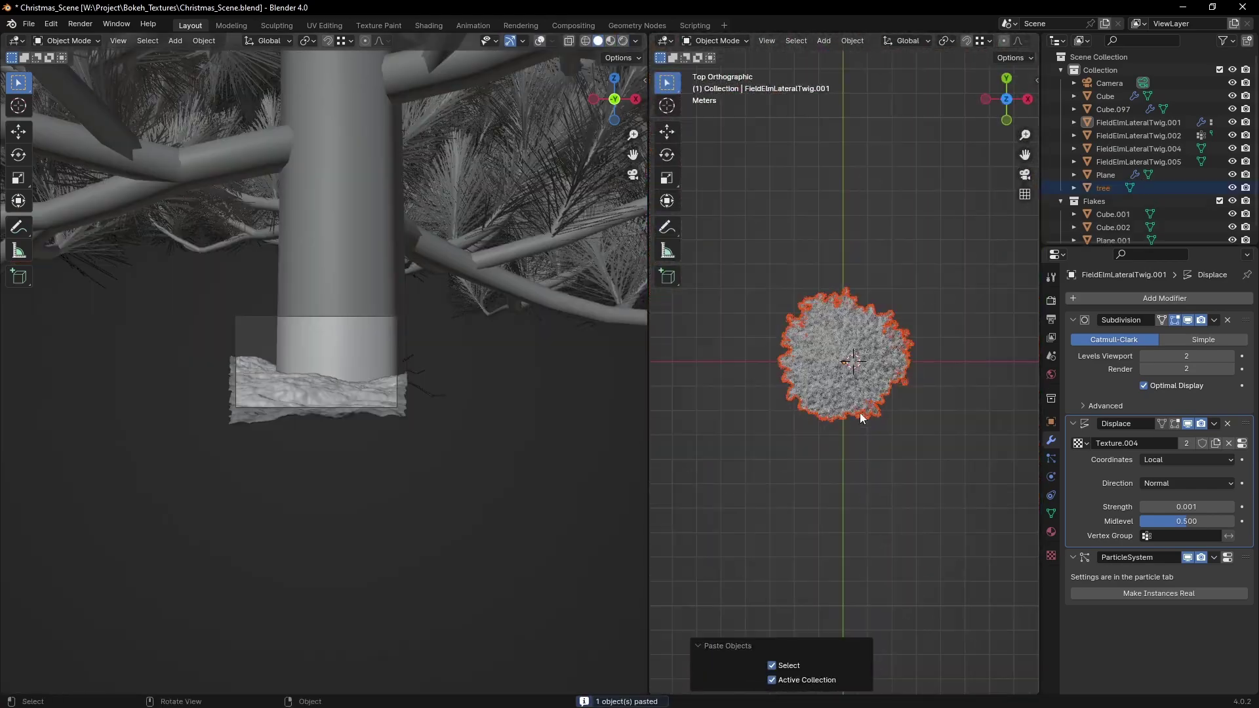
pyautogui.press('g')
pyautogui.press('y')
pyautogui.click(847, 199)
pyautogui.press('g')
pyautogui.press('x')
pyautogui.click(796, 208)
# Step: Duplicate the tree, rotate the copy, and place a linked duplicate to form a group of three background trees
pyautogui.hotkey('shift', 'd')
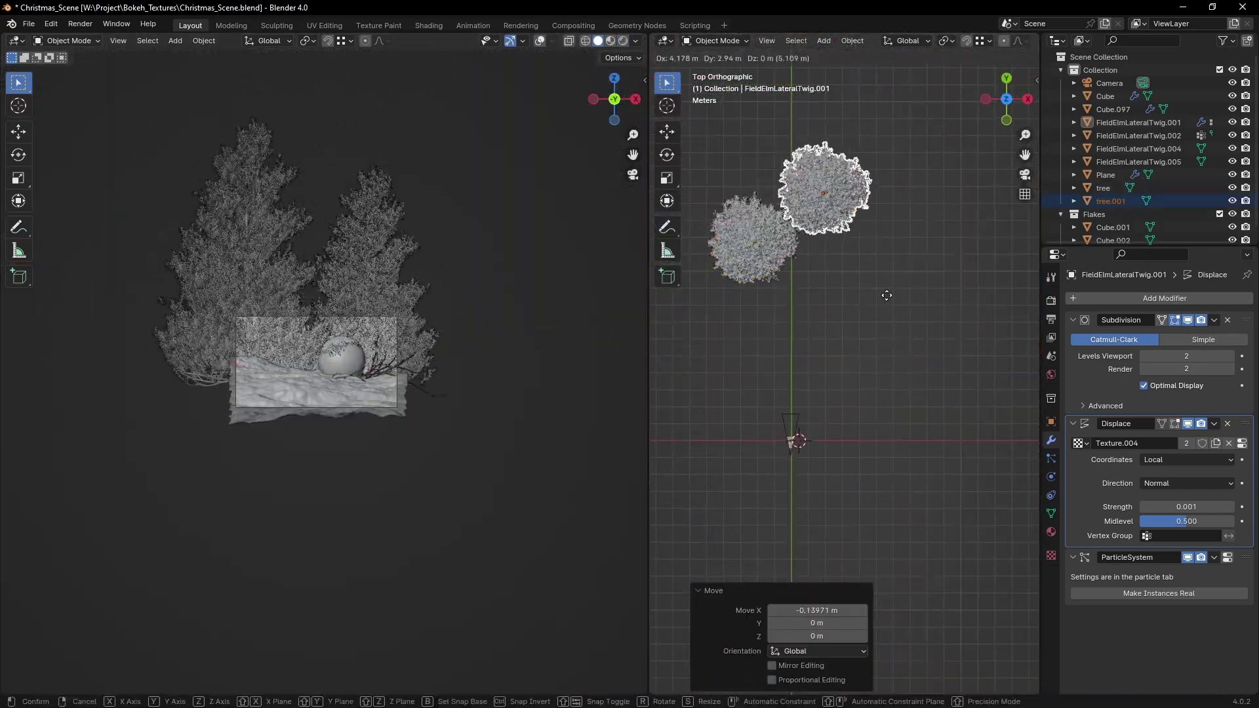
pyautogui.click(900, 273)
pyautogui.press('r')
pyautogui.click(820, 284)
pyautogui.hotkey('alt', 'd')
pyautogui.click(775, 212)
pyautogui.scroll(4, 341, 425)
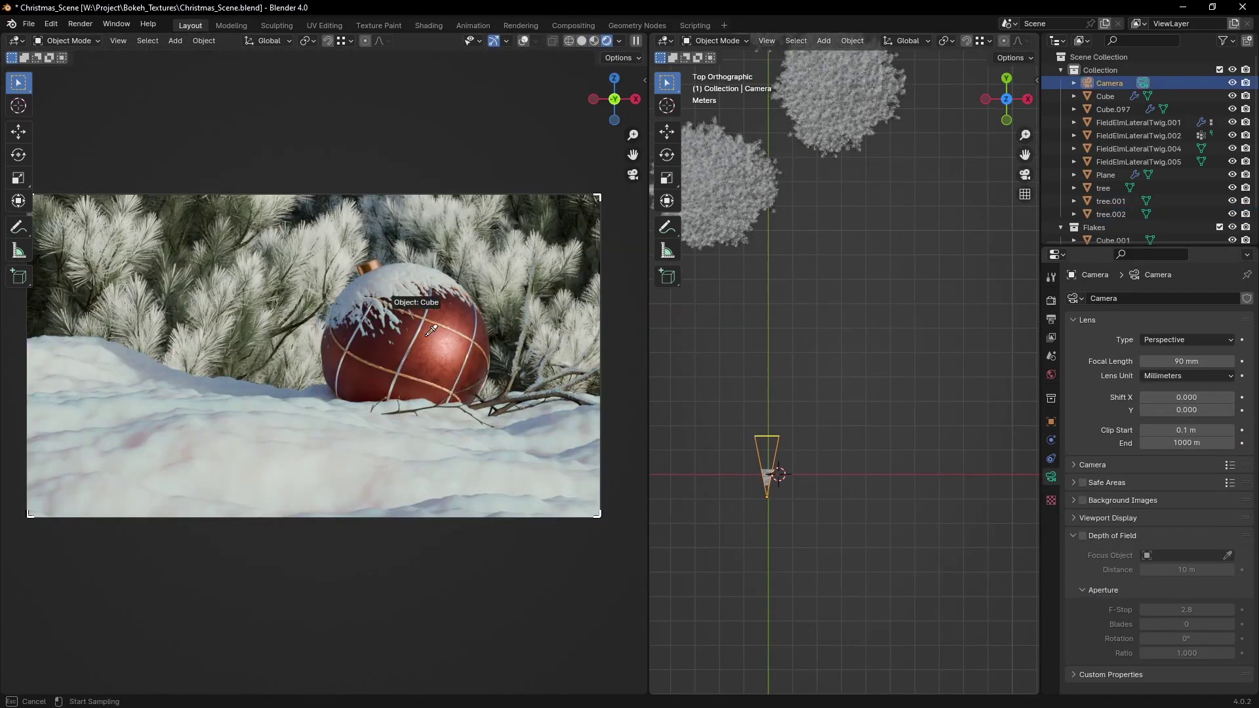
# Step: Set Cube.097 as the camera's focus object and enable Depth of Field
pyautogui.click(431, 330)
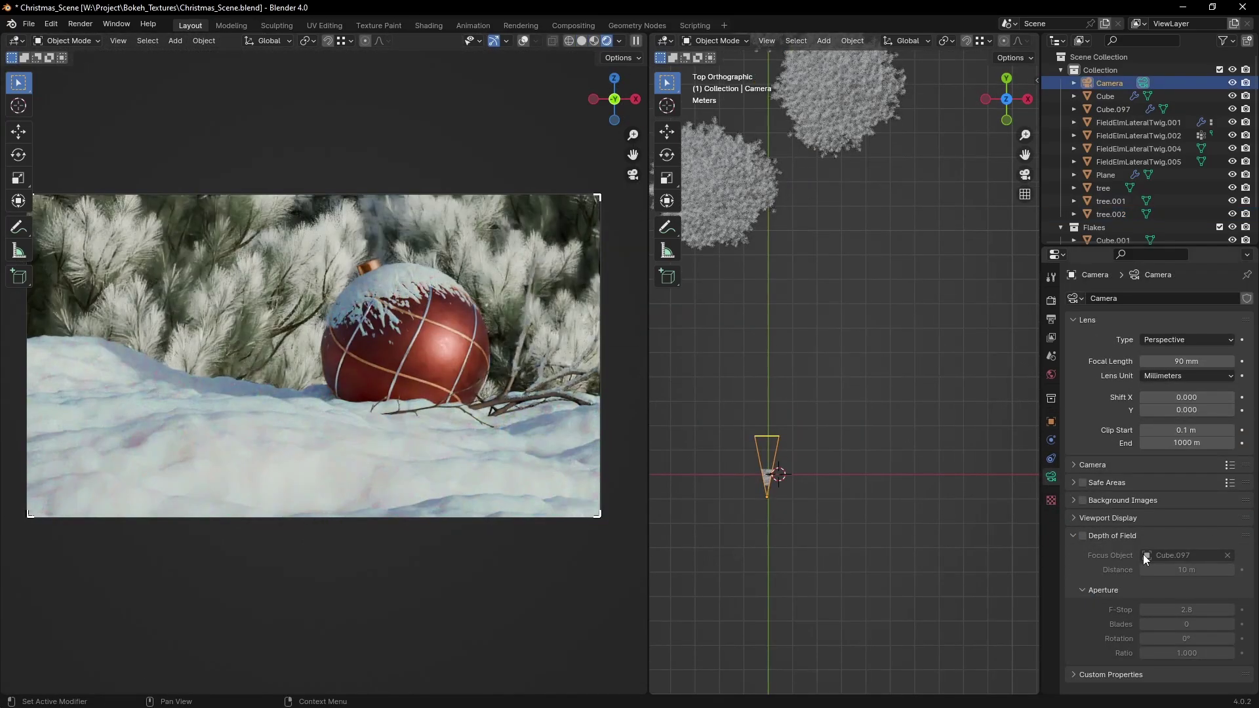
pyautogui.click(1083, 536)
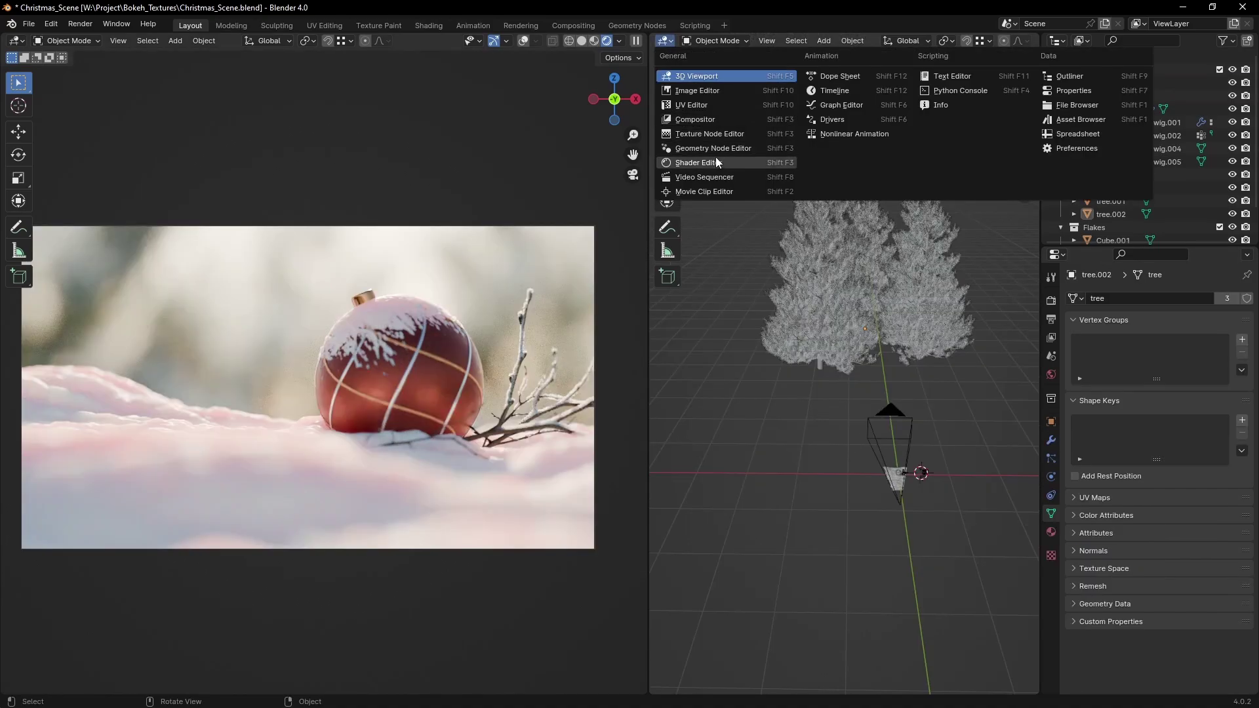
# Step: Delete the Sky Texture from the world shader nodes, leaving the Background node
pyautogui.click(695, 163)
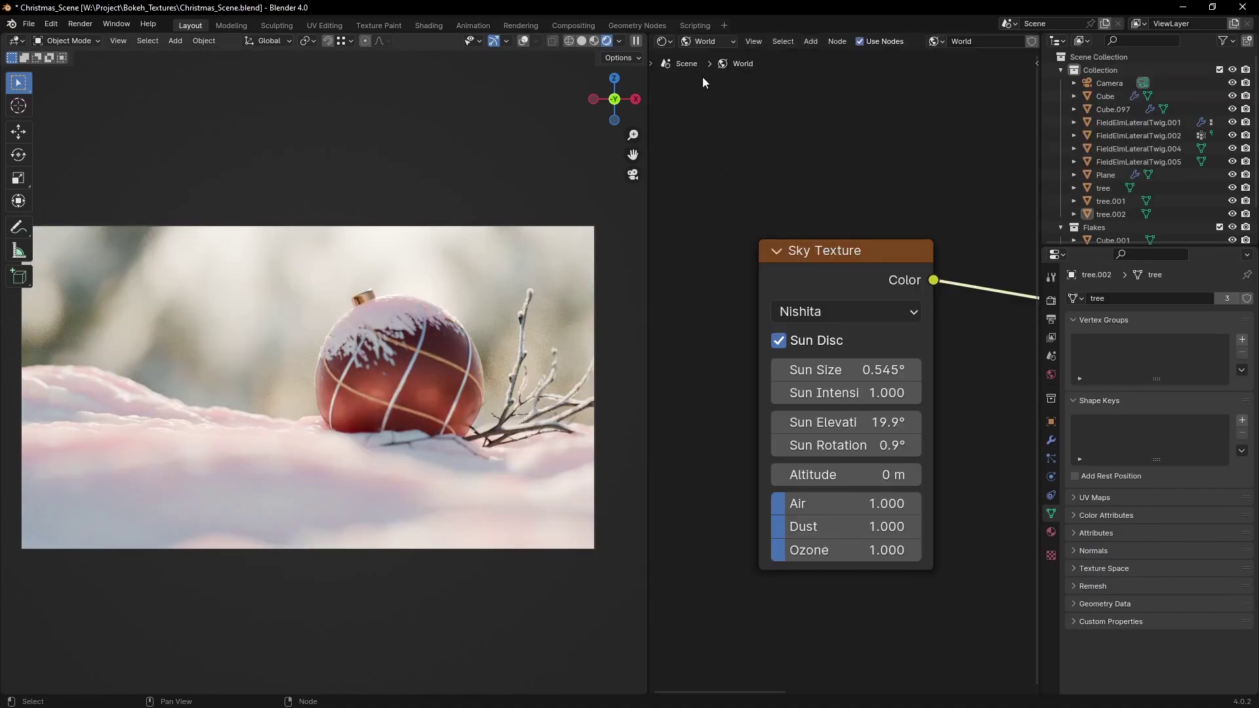
pyautogui.scroll(-8, 813, 210)
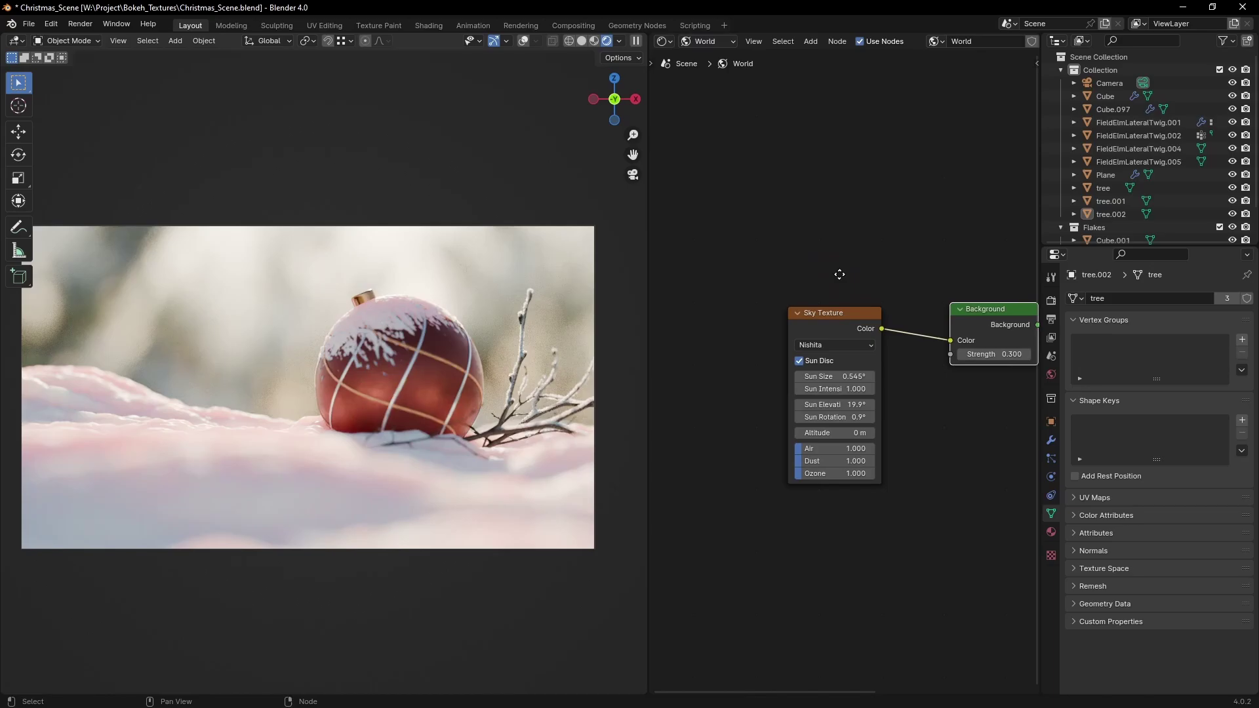
pyautogui.click(815, 314)
pyautogui.press('x')
pyautogui.moveTo(919, 286); pyautogui.dragTo(840, 269, button='middle')
pyautogui.scroll(5, 873, 302)
pyautogui.scroll(2, 883, 324)
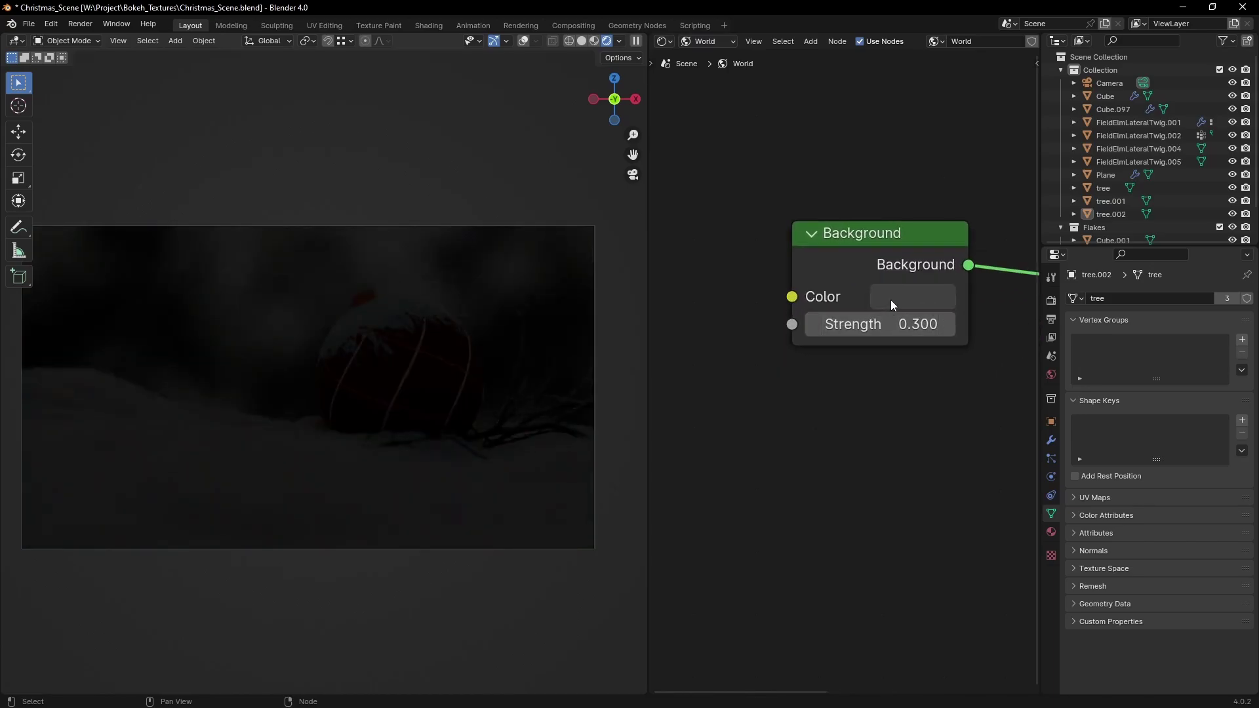
# Step: Set the world Background color to a dark blue with hue 0.658 and a value of about 0.2
pyautogui.click(890, 300)
pyautogui.click(1038, 404)
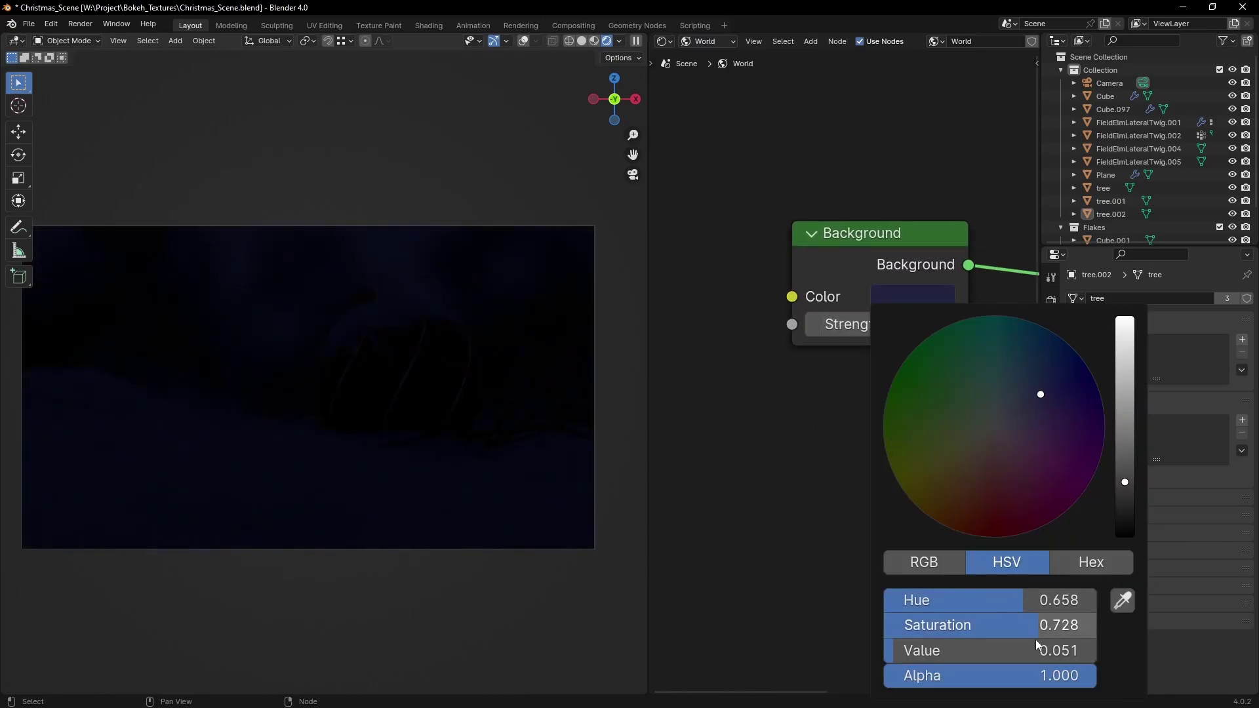
pyautogui.moveTo(1037, 648); pyautogui.dragTo(1039, 648)
pyautogui.press('Return')
pyautogui.moveTo(888, 651); pyautogui.dragTo(926, 651)
pyautogui.scroll(-2, 787, 446)
# Step: Adjust the second spot light's angle behind the trees and widen its spot size to 37.5°
pyautogui.click(664, 41)
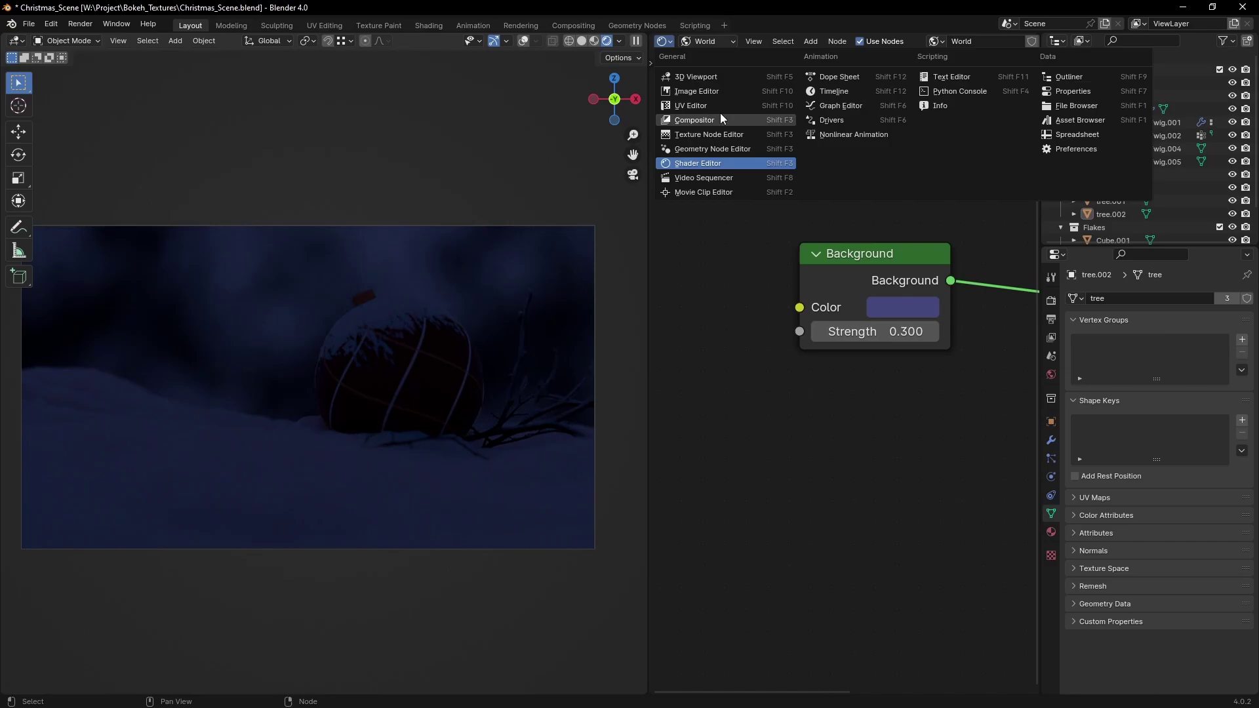
pyautogui.click(722, 76)
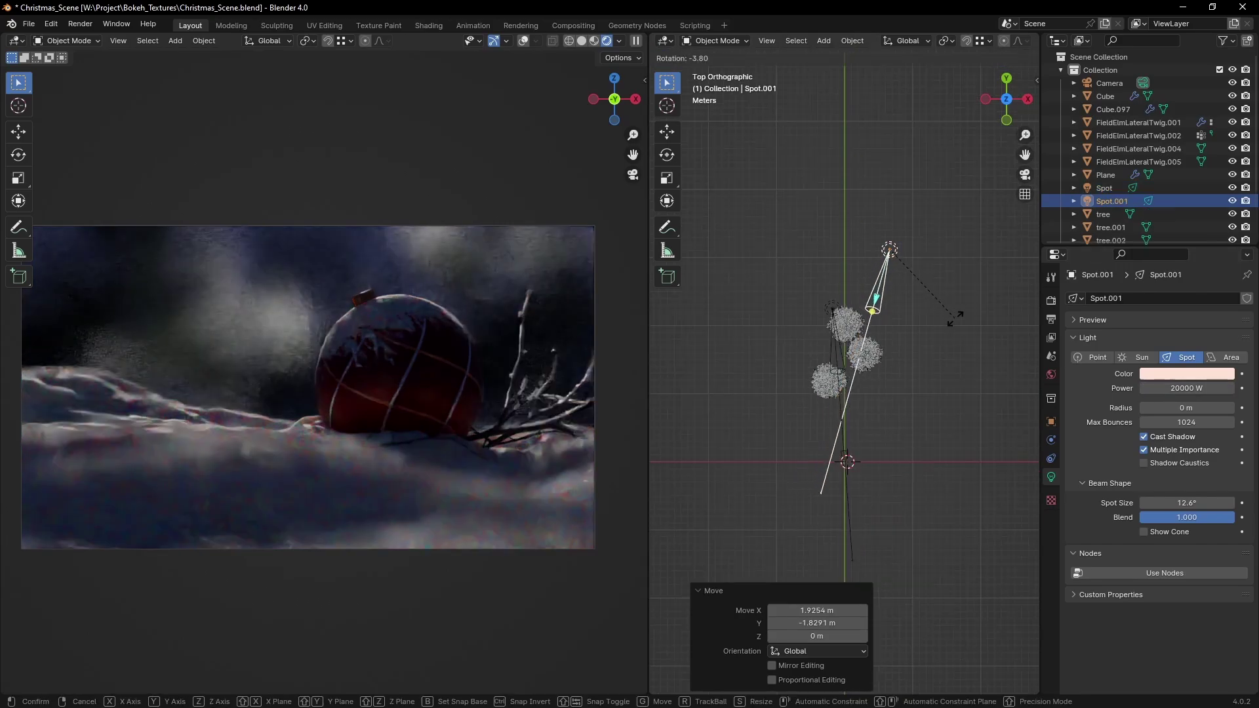
pyautogui.press('Return')
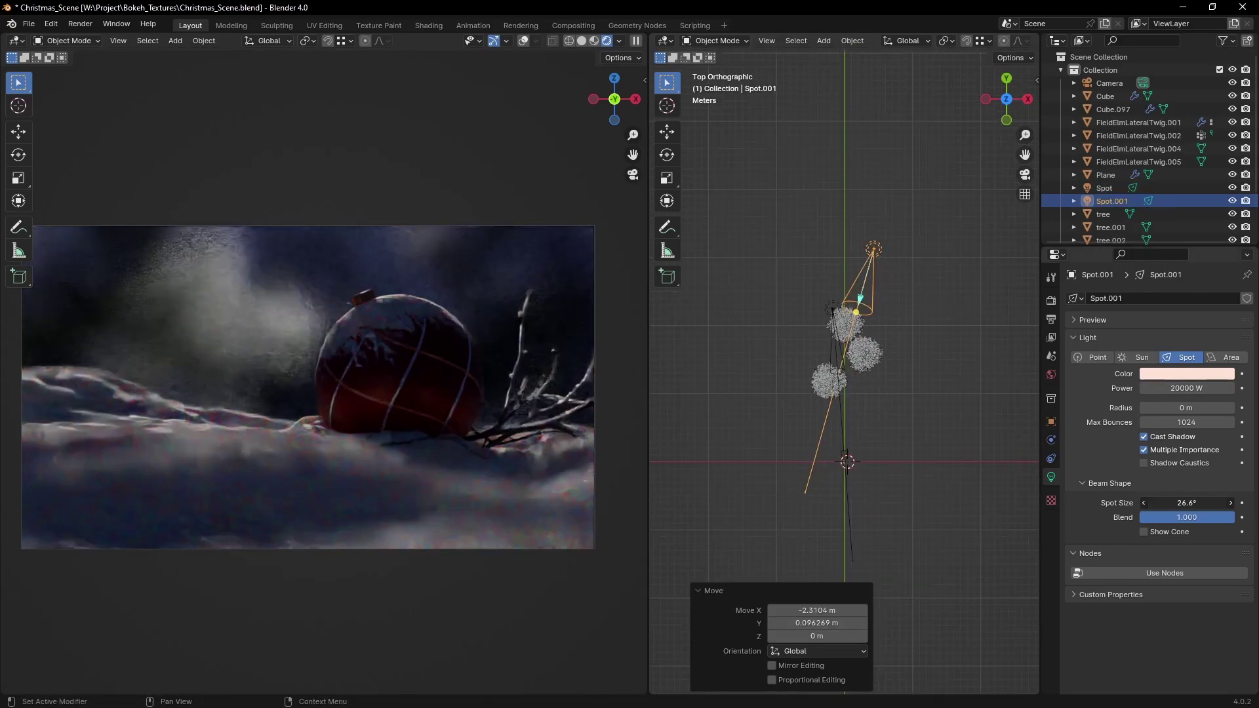
pyautogui.moveTo(1187, 503); pyautogui.dragTo(1201, 503)
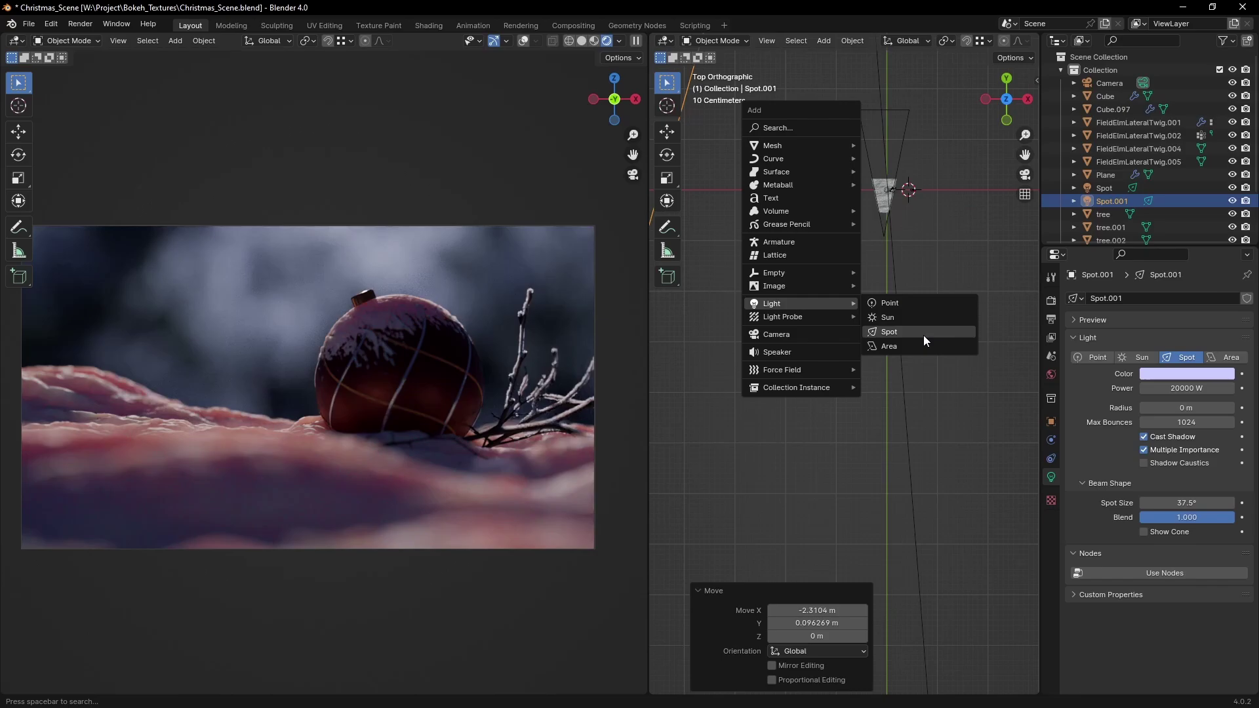
# Step: Add an area light and rotate it 90° about the Y axis
pyautogui.click(924, 345)
pyautogui.write('ry')
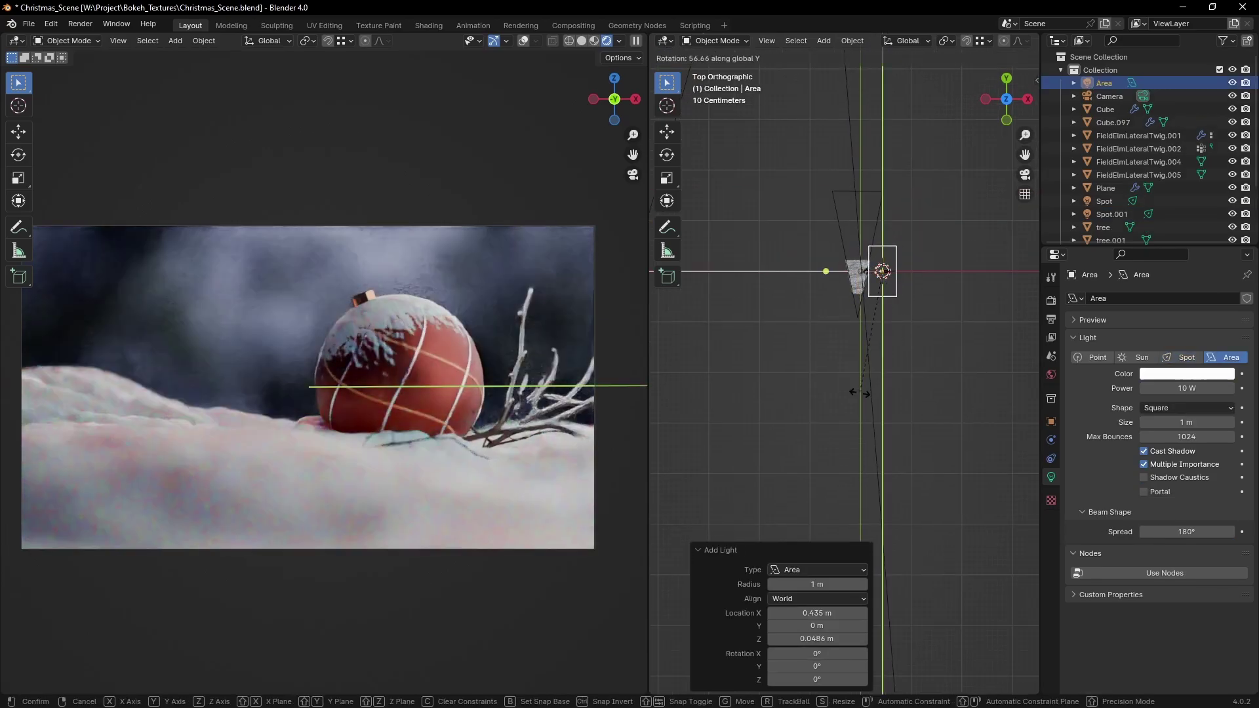
pyautogui.write('90')
pyautogui.press('Return')
# Step: Move the area light off to the ball's side, angle it toward the ball, and open its light settings
pyautogui.press('g')
pyautogui.click(999, 394)
pyautogui.press('r')
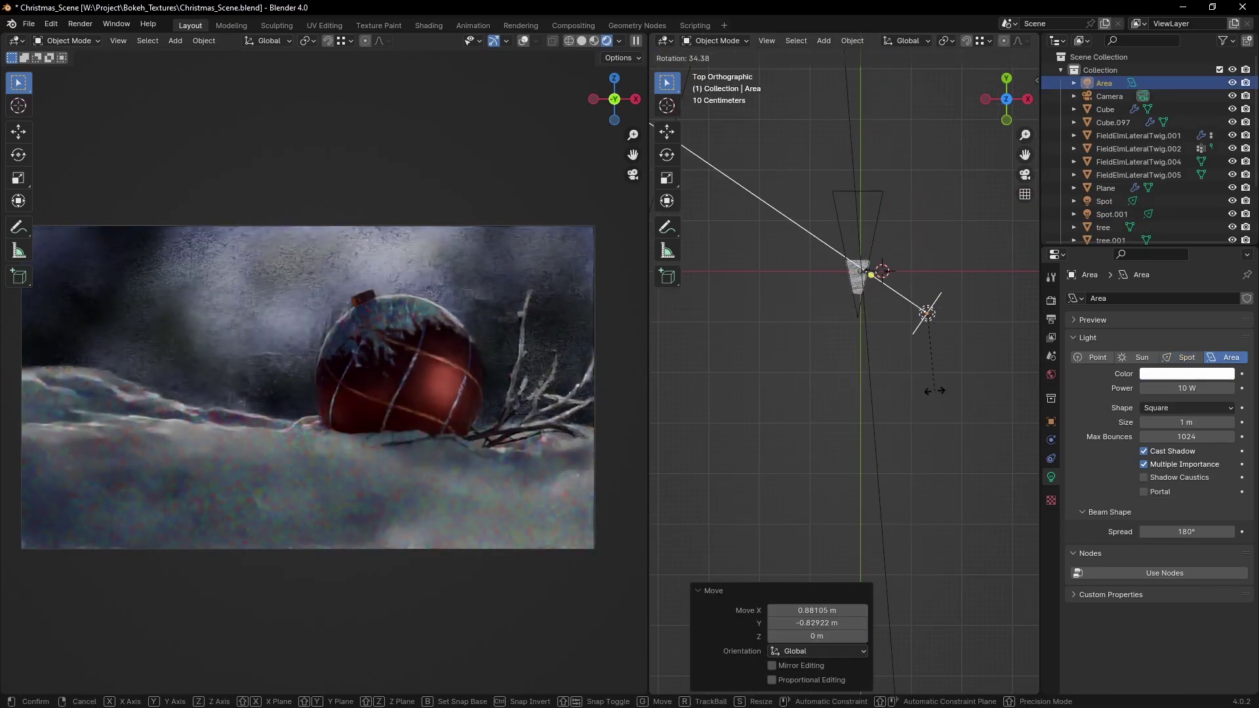
pyautogui.click(921, 403)
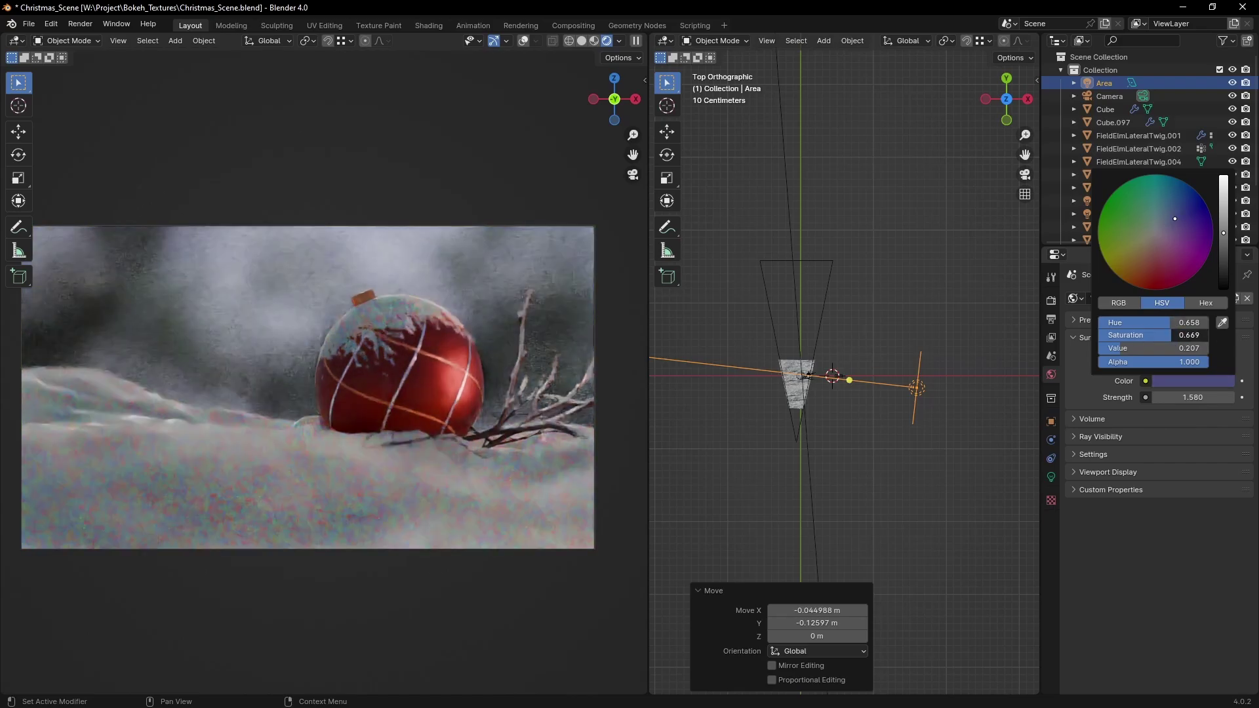
pyautogui.click(917, 388)
pyautogui.click(1051, 477)
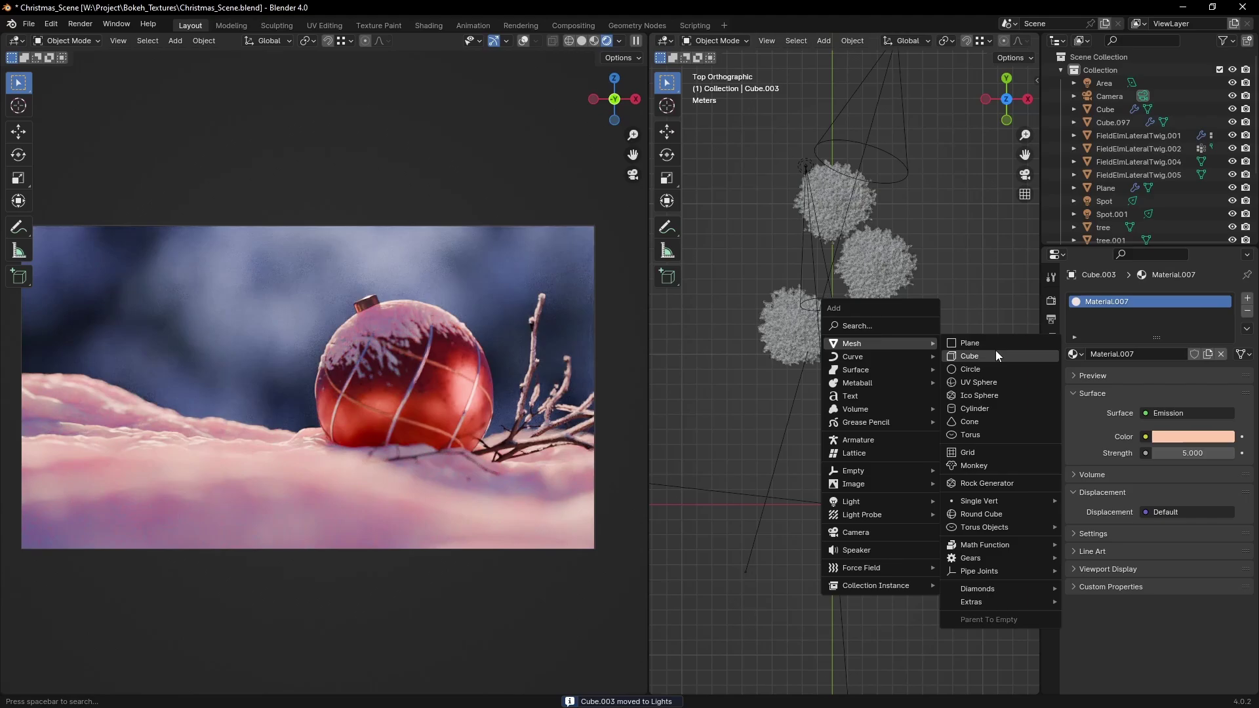
# Step: Add a cube and move it about 15.5 m along Y into the tree area
pyautogui.click(996, 355)
pyautogui.press('g')
pyautogui.press('y')
pyautogui.press('Return')
# Step: Scale up the cube to span the trees and shift it about 0.98 m along Y
pyautogui.press('s')
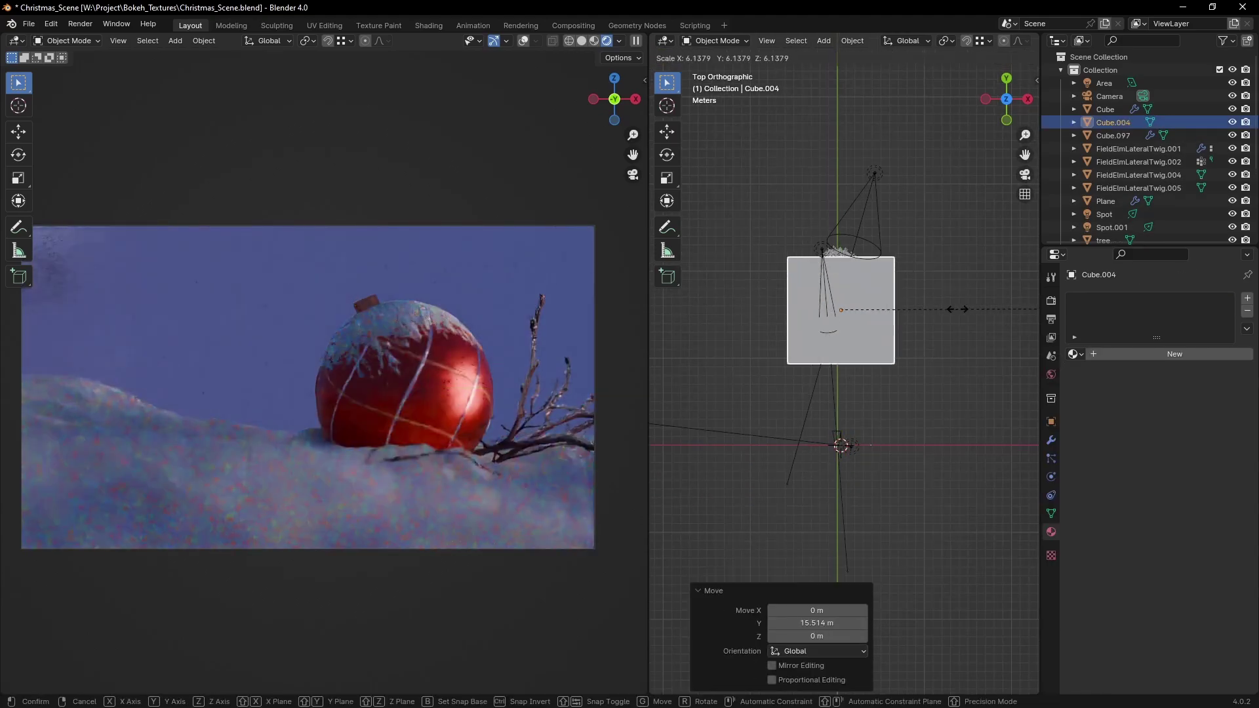
pyautogui.click(919, 303)
pyautogui.press('g')
pyautogui.press('y')
pyautogui.click(911, 329)
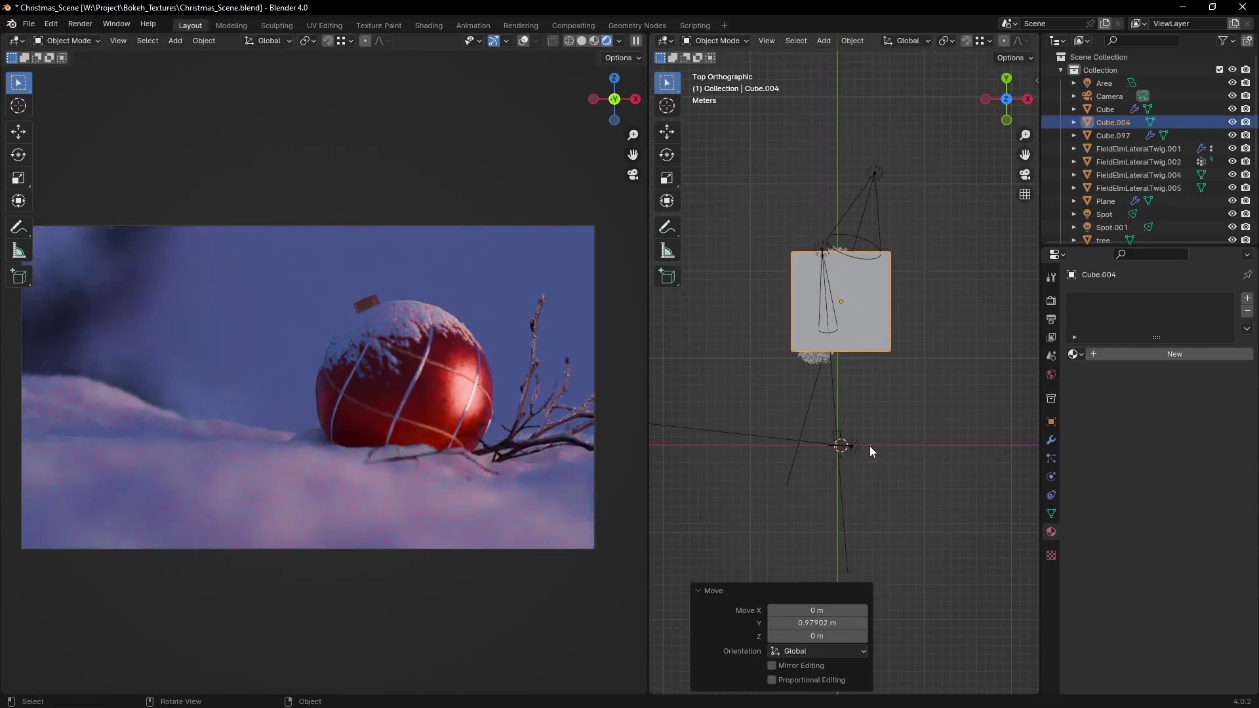
pyautogui.moveTo(870, 446); pyautogui.dragTo(860, 340, button='middle')
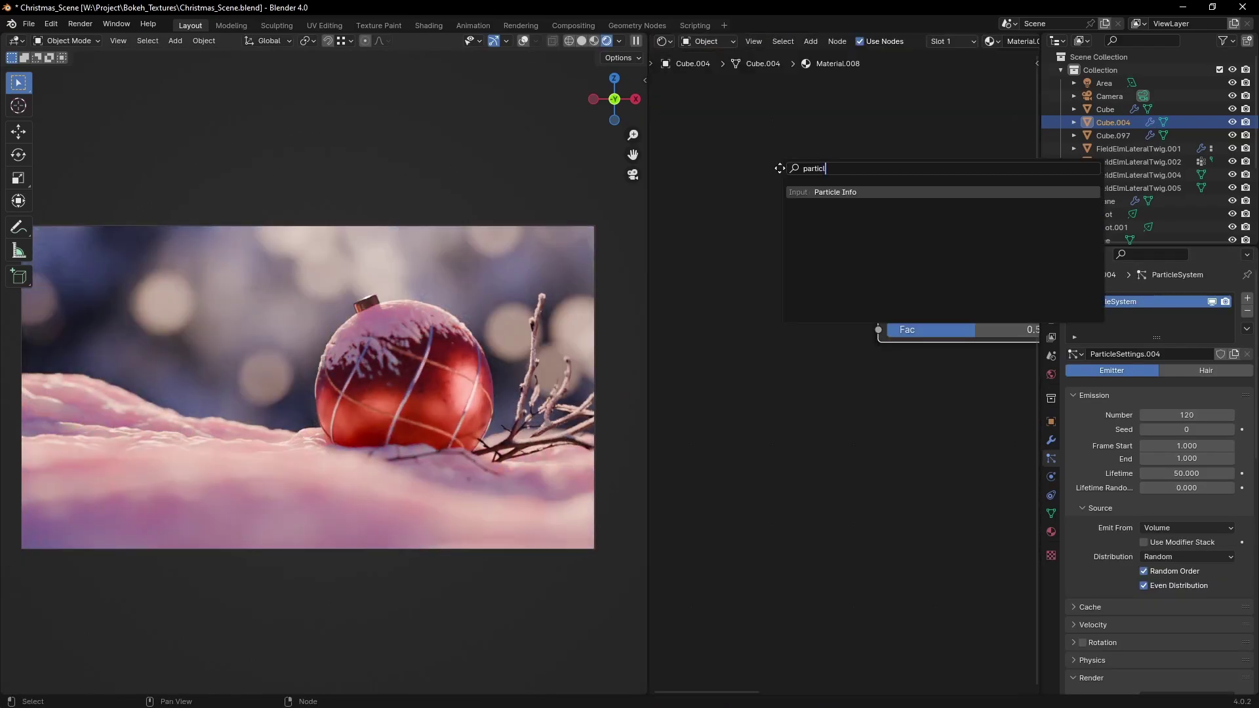
# Step: Add a Particle Info node beside the emission material's Color Ramp and recolor one of the ramp's stops
pyautogui.press('Return')
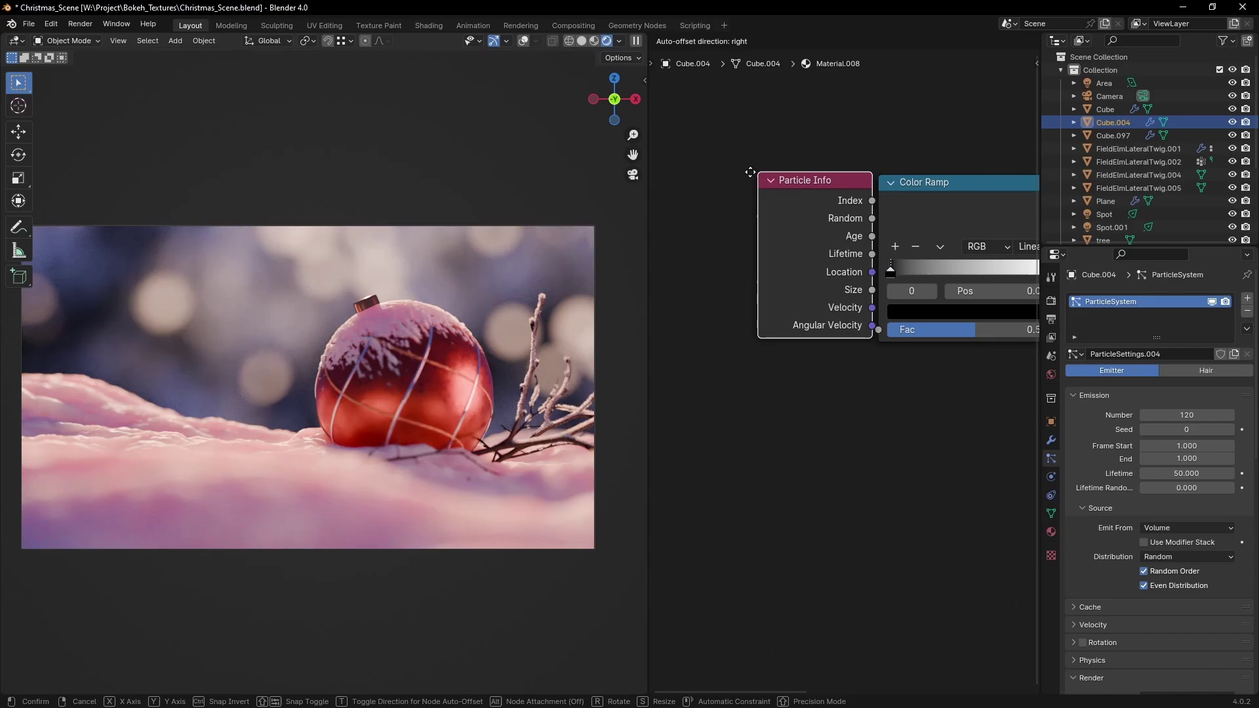
pyautogui.click(697, 172)
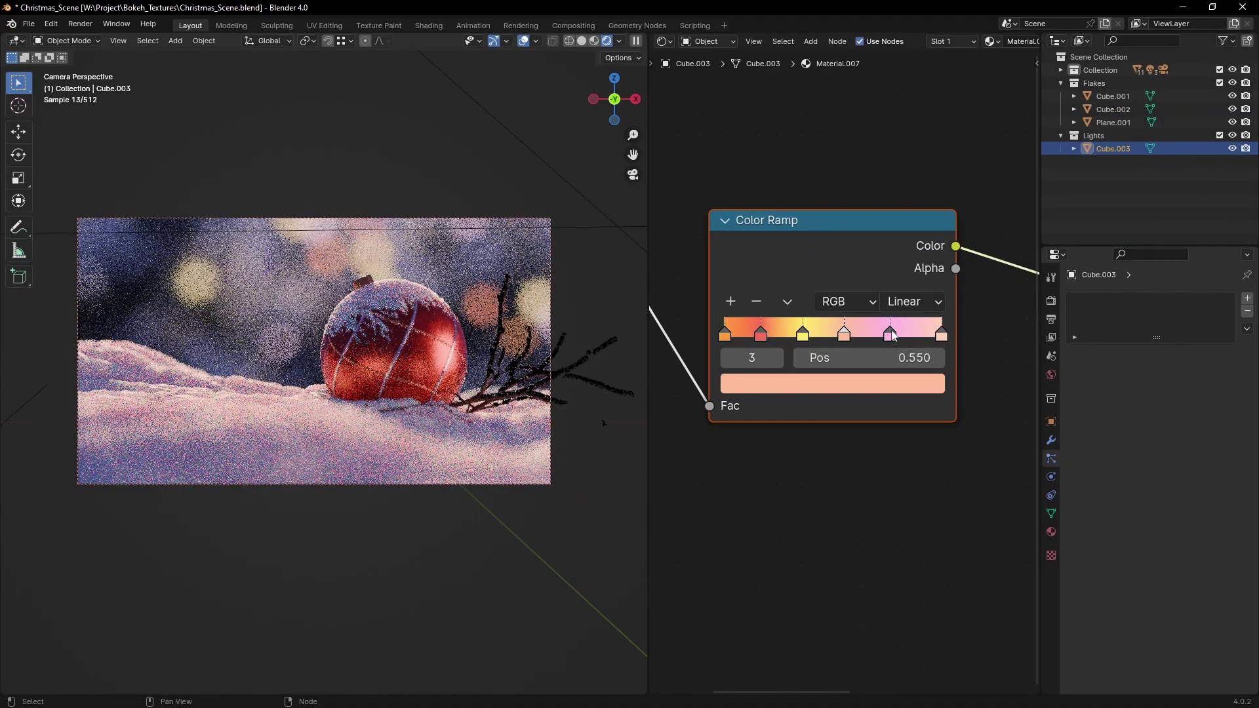
pyautogui.click(833, 384)
pyautogui.moveTo(848, 198); pyautogui.dragTo(841, 215)
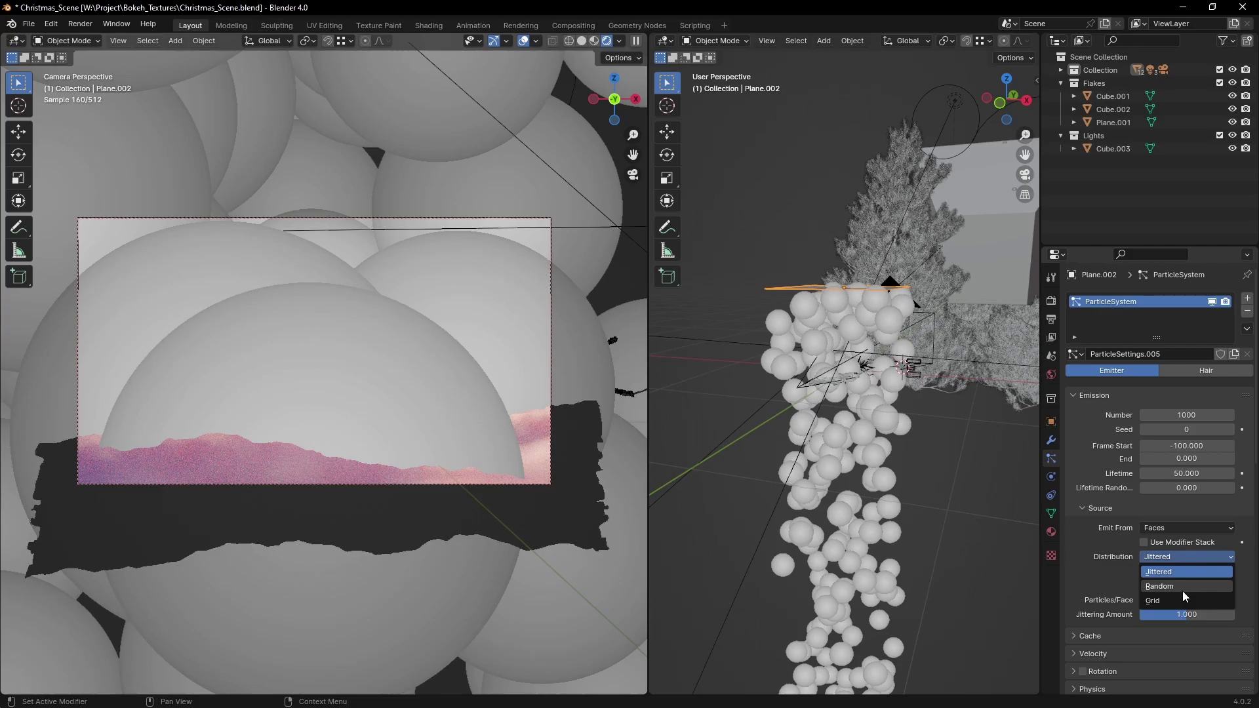
# Step: Set the overhead plane's particle distribution to Random and render its particles as the Flakes collection
pyautogui.click(1183, 592)
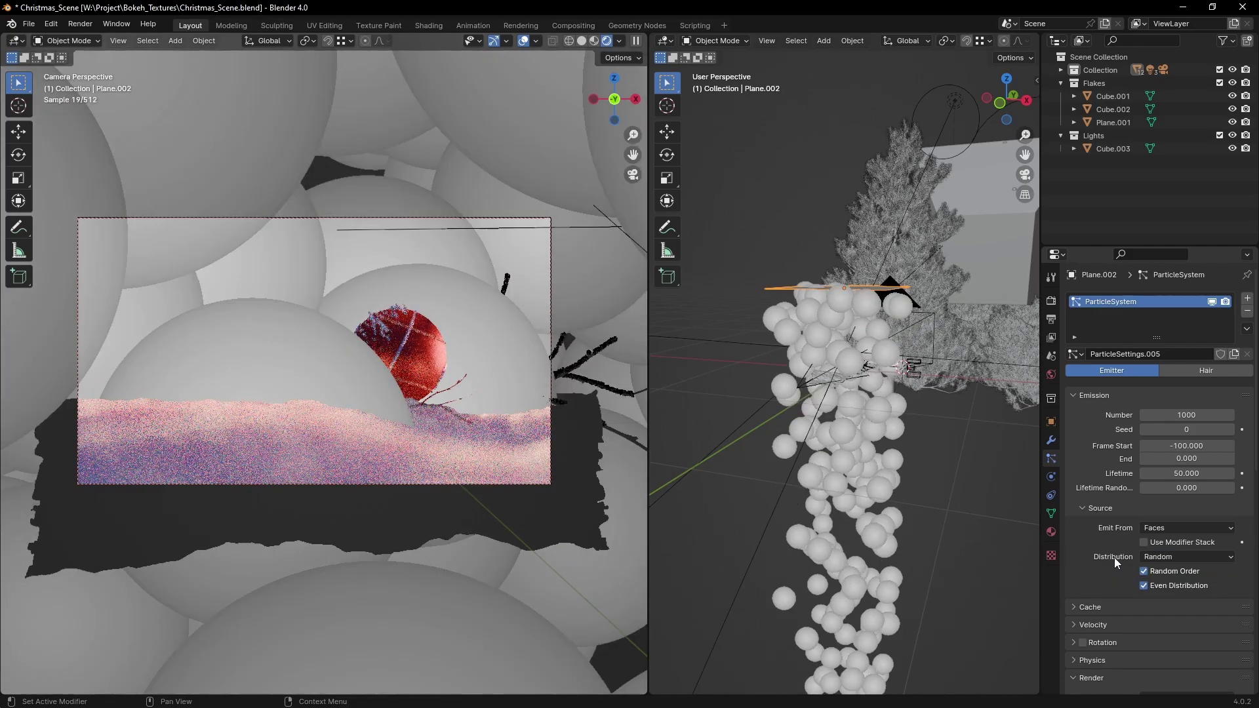
pyautogui.scroll(-8, 1115, 557)
pyautogui.click(1175, 463)
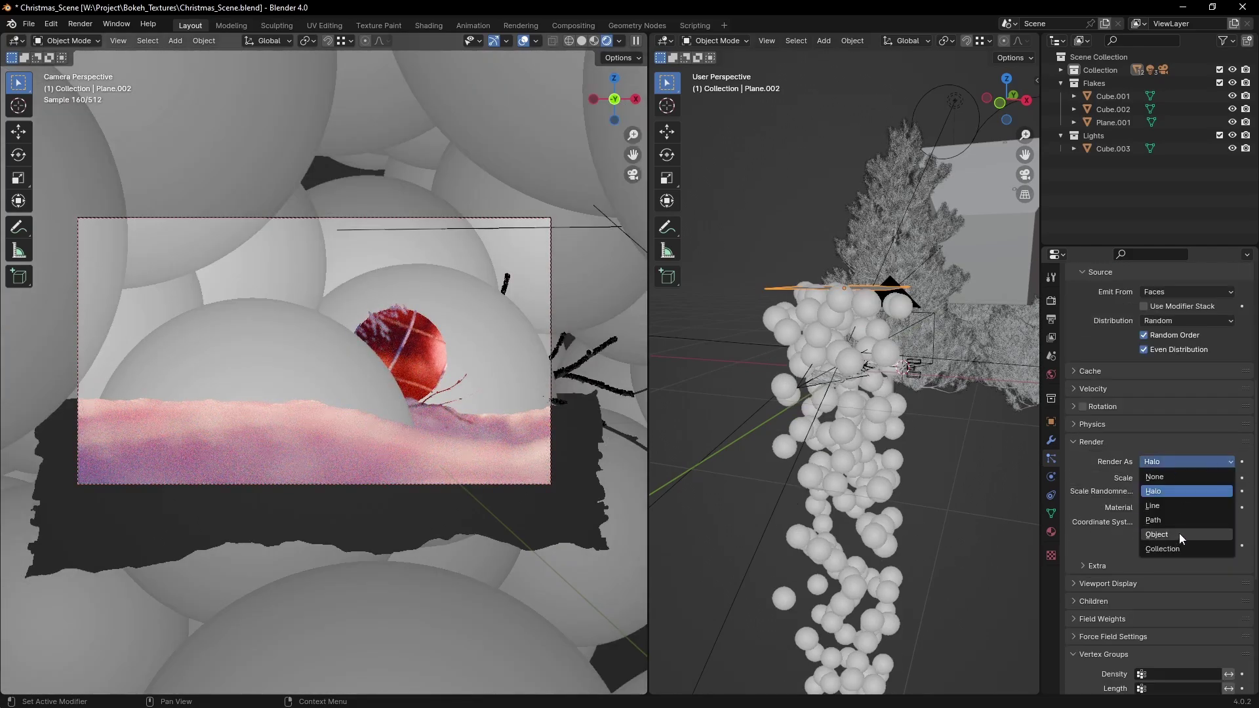
pyautogui.click(1180, 535)
pyautogui.click(1156, 558)
pyautogui.click(1140, 590)
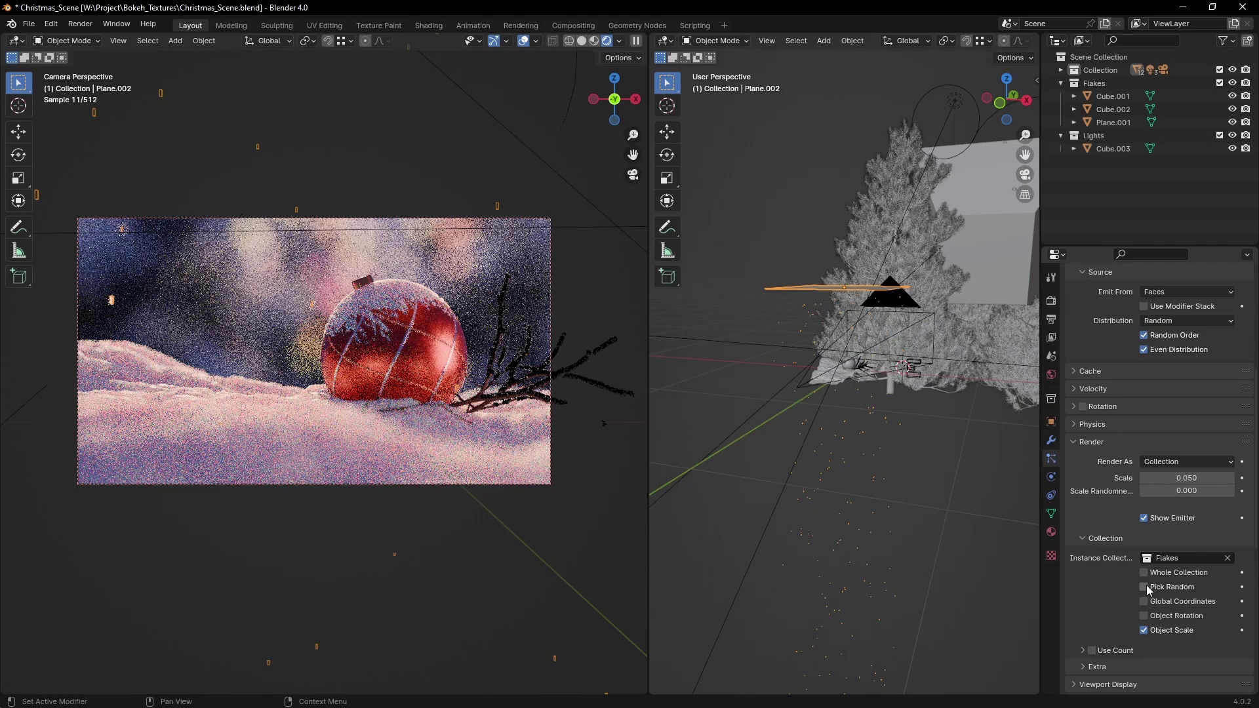
# Step: Set the start frame of the overhead plane's particle emission to -5
pyautogui.scroll(-8, 1147, 585)
pyautogui.scroll(15, 1136, 375)
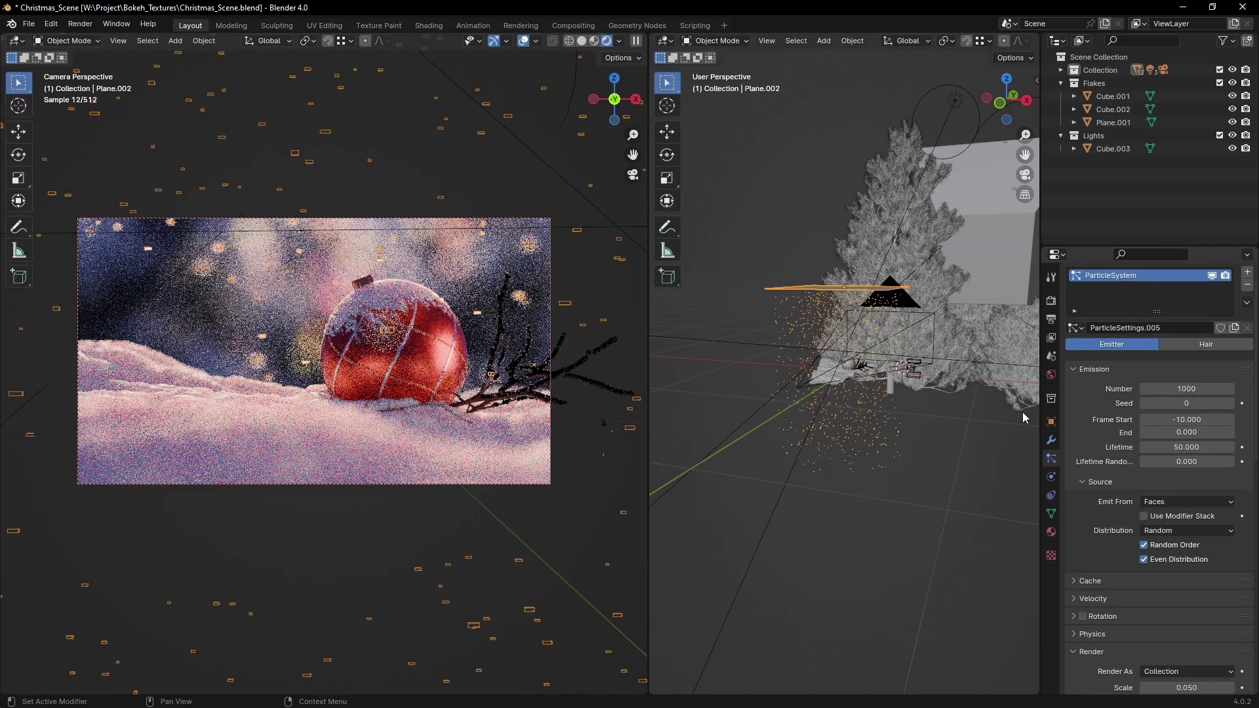
pyautogui.write('-5')
pyautogui.press('Return')
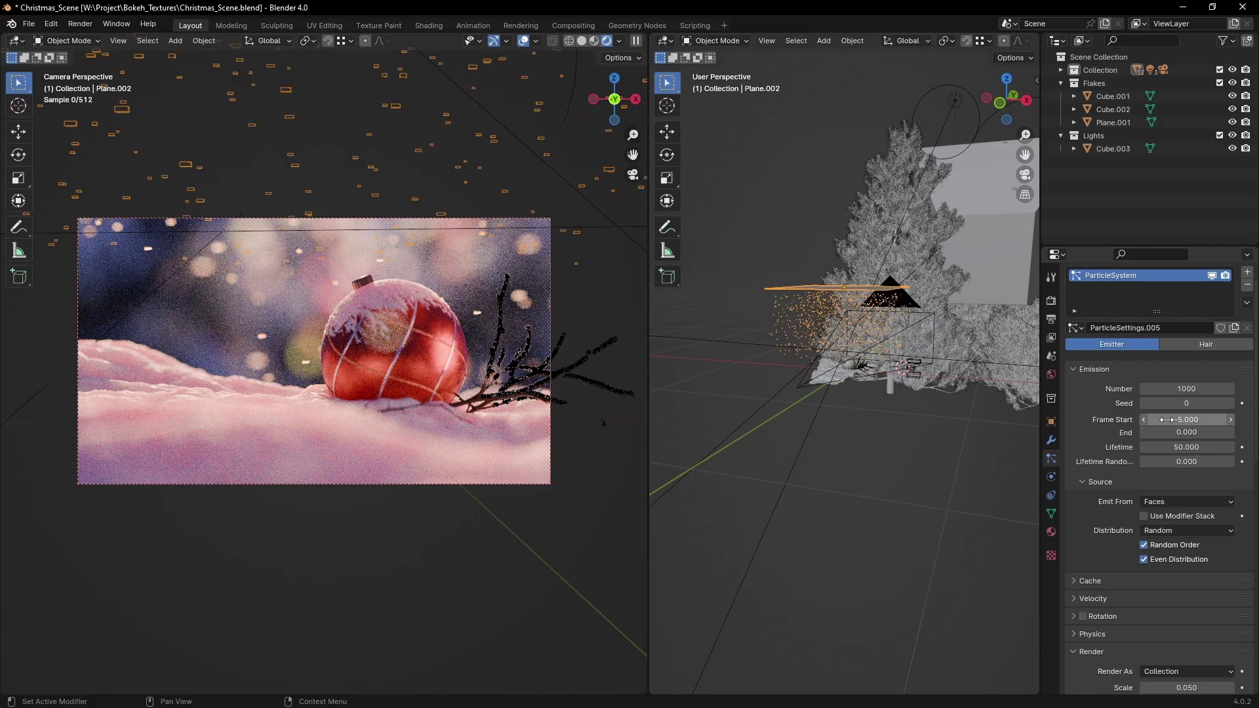
# Step: Scale the overhead snow emitter plane and reposition it vertically along Z
pyautogui.moveTo(905, 367); pyautogui.dragTo(832, 415, button='middle')
pyautogui.press('s')
pyautogui.click(877, 360)
pyautogui.press('g')
pyautogui.press('z')
pyautogui.click(896, 395)
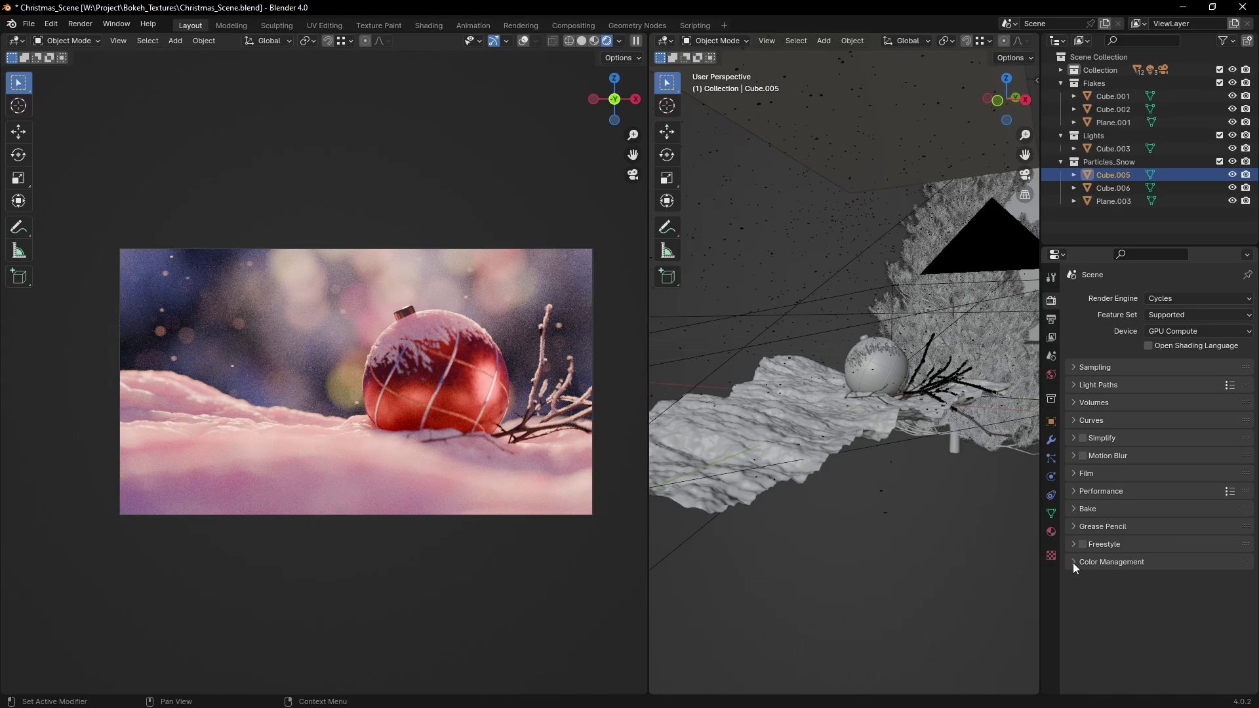
# Step: Show the scene's Motion Blur render settings
pyautogui.click(1073, 455)
pyautogui.scroll(2, 388, 344)
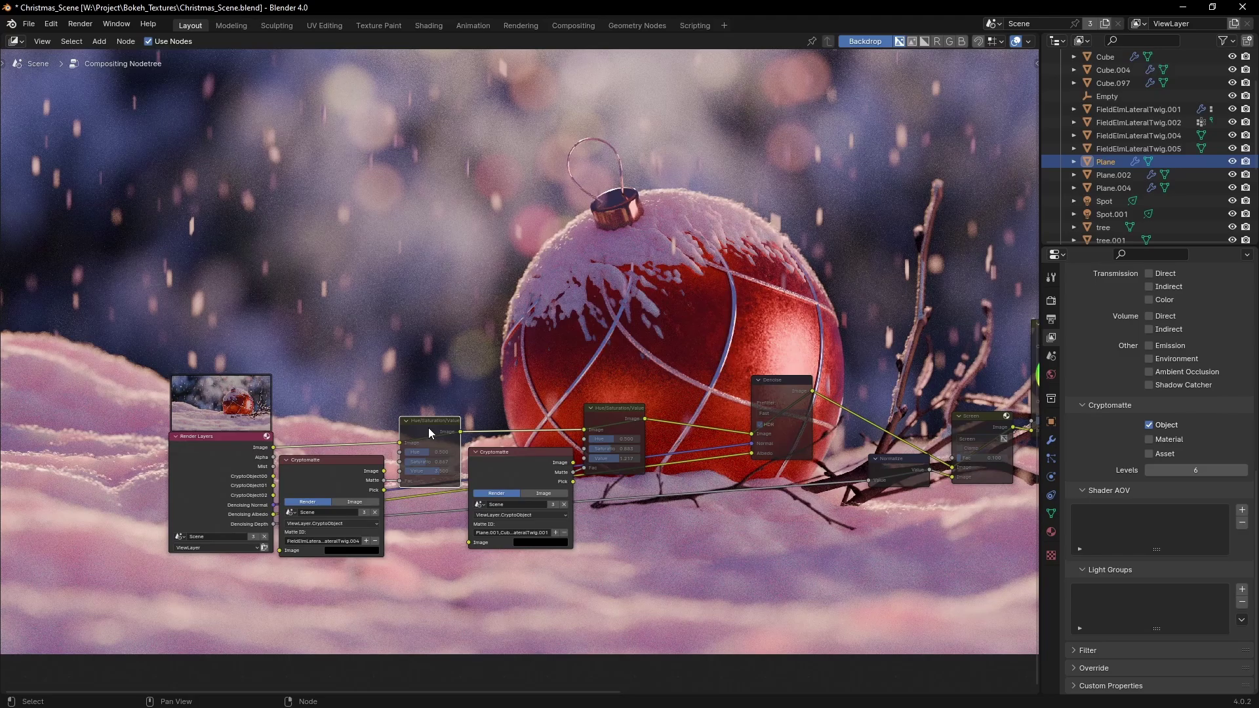
# Step: Unmute the two Hue/Saturation/Value nodes that follow the Cryptomatte masks in the compositor
pyautogui.press('m')
pyautogui.click(621, 413)
pyautogui.press('m')
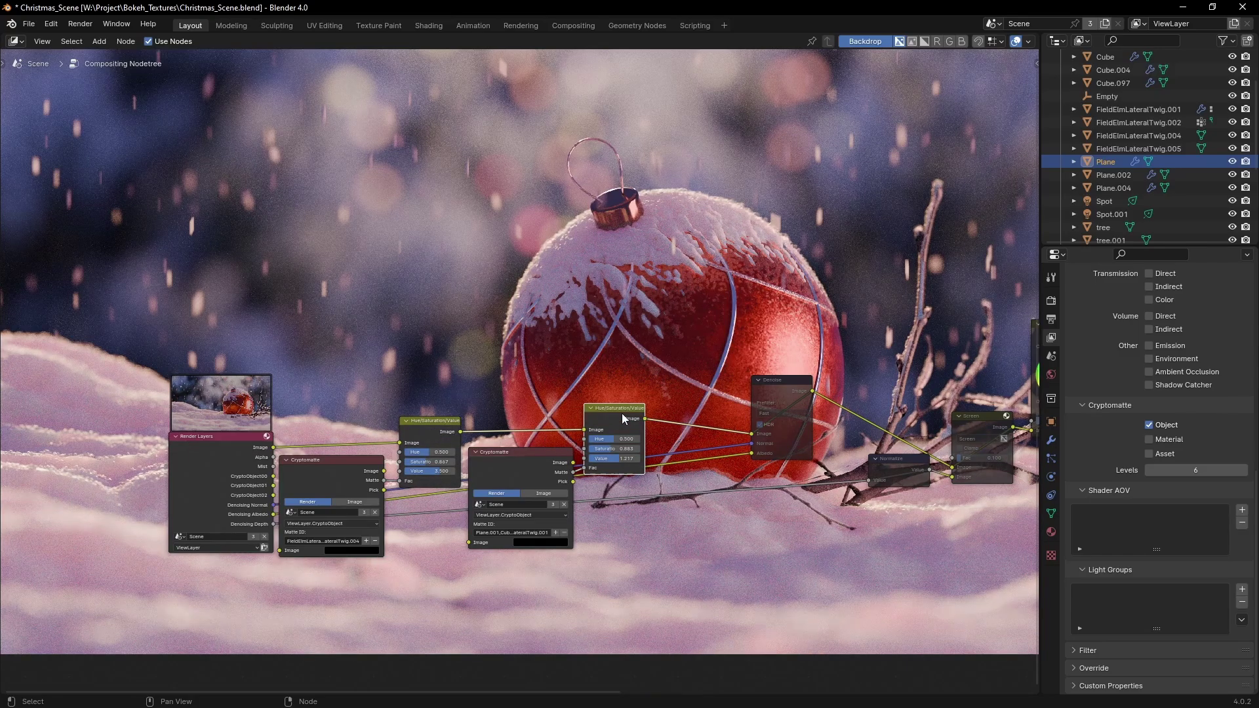
# Step: Unmute the Color Balance node and both Divide nodes in the compositor
pyautogui.moveTo(800, 362); pyautogui.dragTo(468, 356, button='middle')
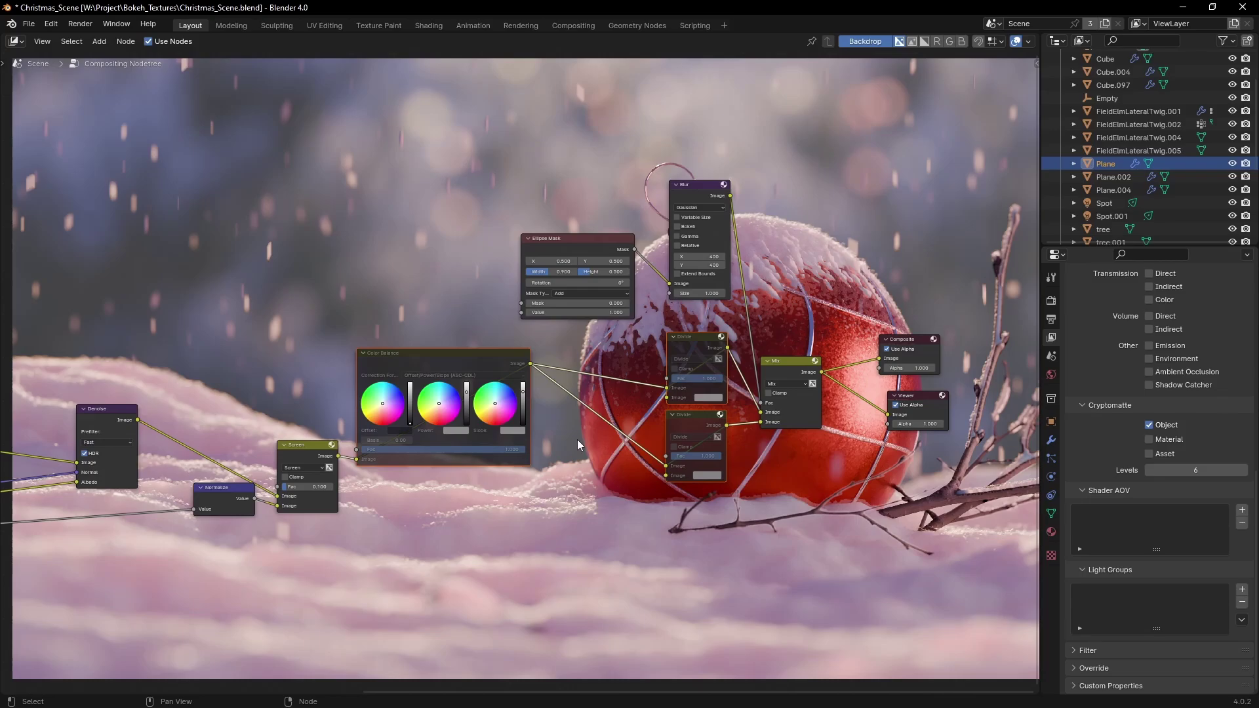
pyautogui.moveTo(577, 439); pyautogui.dragTo(566, 451, button='middle')
pyautogui.press('m')
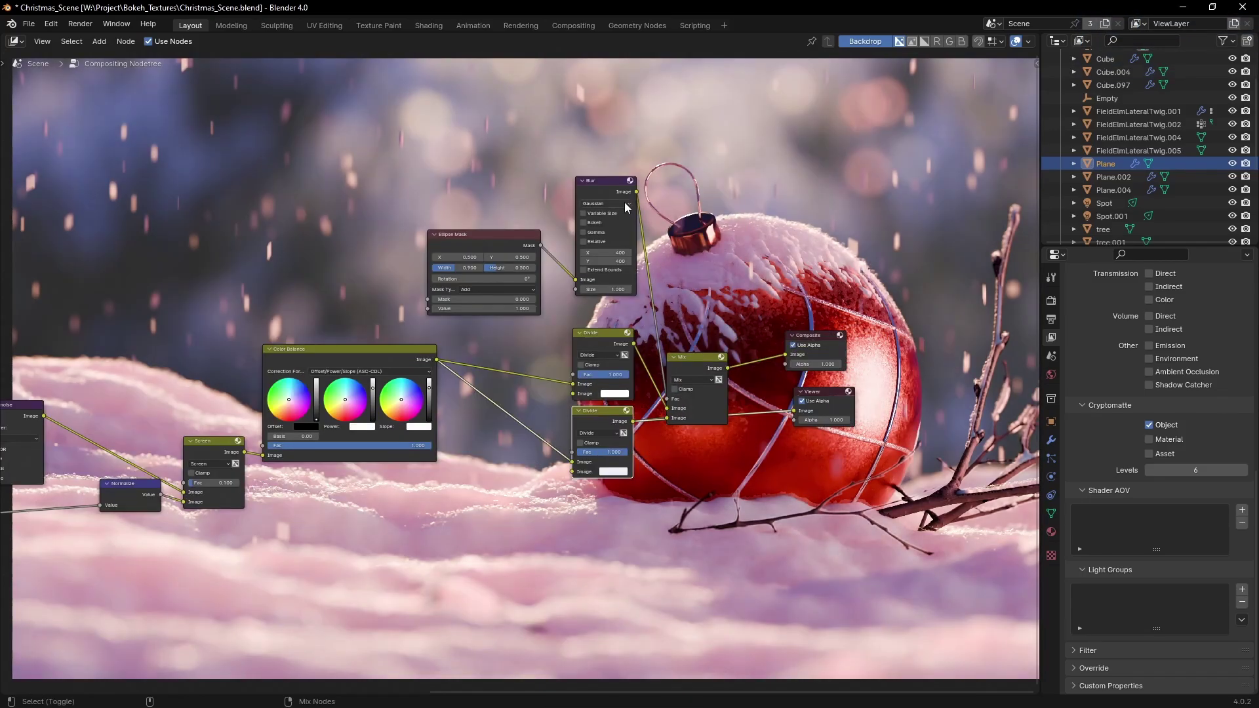
# Step: Preview the blurred ellipse mask in the Viewer and return the preview to the final Mix node
pyautogui.keyDown('ctrl'); pyautogui.keyDown('shift'); pyautogui.click(613, 183); pyautogui.keyUp('shift'); pyautogui.keyUp('ctrl')
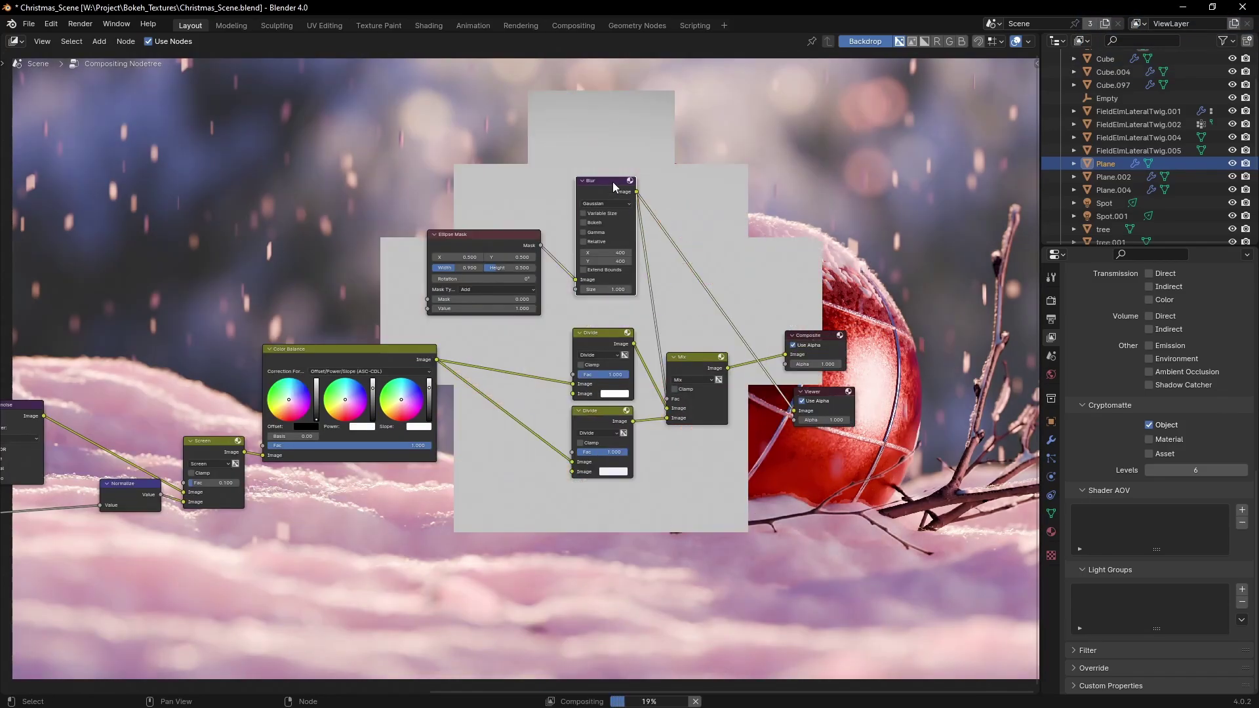
pyautogui.keyDown('ctrl'); pyautogui.keyDown('shift'); pyautogui.click(698, 359); pyautogui.keyUp('shift'); pyautogui.keyUp('ctrl')
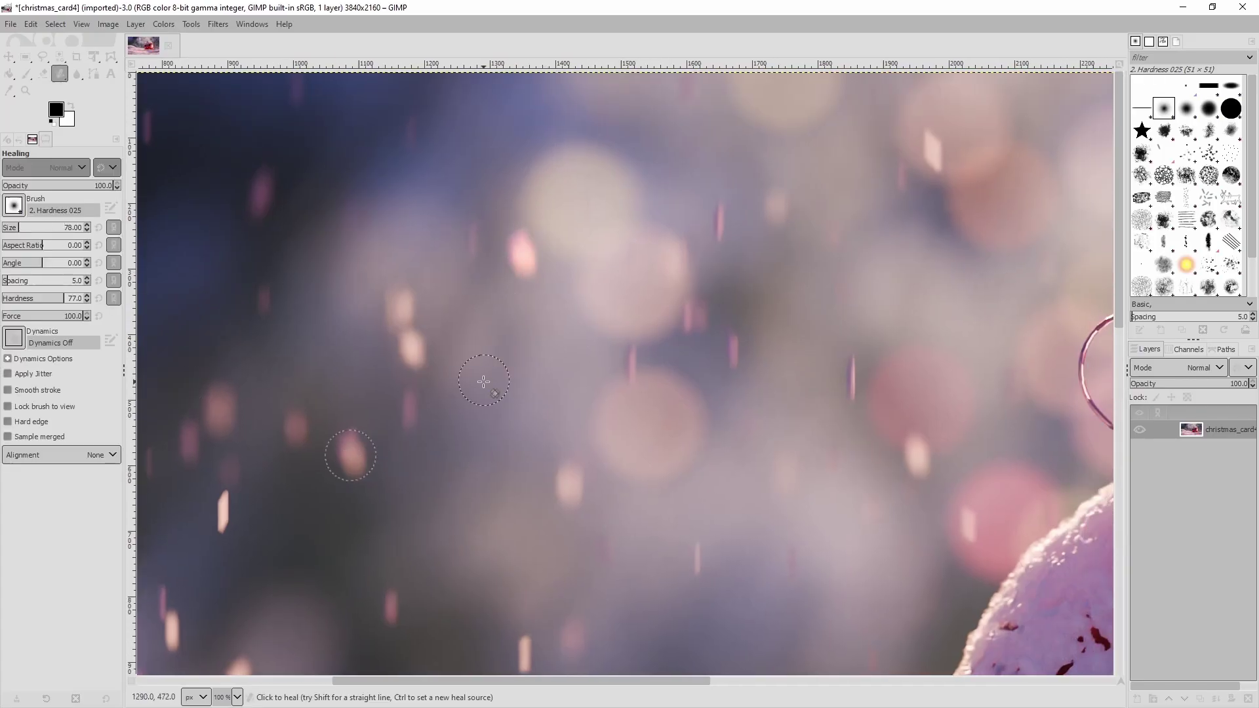
# Step: In GIMP, examine the rendered Christmas card up close, checking the snowflakes in the background and around the ball
pyautogui.keyDown('ctrl'); pyautogui.scroll(-2, 691, 268); pyautogui.keyUp('ctrl')
pyautogui.keyDown('ctrl'); pyautogui.scroll(2, 920, 282); pyautogui.keyUp('ctrl')
pyautogui.keyDown('ctrl'); pyautogui.scroll(-3, 591, 334); pyautogui.keyUp('ctrl')
pyautogui.keyDown('ctrl'); pyautogui.scroll(5, 932, 368); pyautogui.keyUp('ctrl')
pyautogui.keyDown('ctrl'); pyautogui.scroll(-4, 700, 537); pyautogui.keyUp('ctrl')
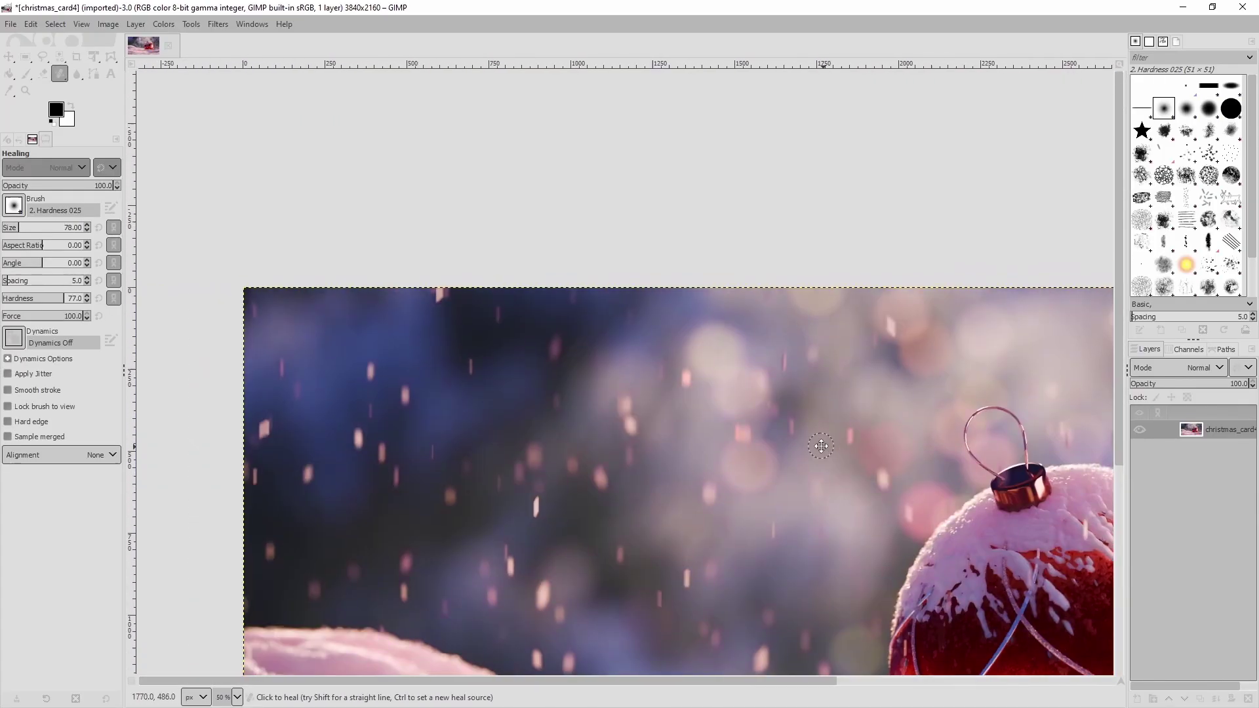
pyautogui.keyDown('ctrl'); pyautogui.scroll(3, 886, 362); pyautogui.keyUp('ctrl')
pyautogui.keyDown('ctrl'); pyautogui.scroll(-3, 522, 282); pyautogui.keyUp('ctrl')
pyautogui.keyDown('ctrl'); pyautogui.scroll(-2, 571, 459); pyautogui.keyUp('ctrl')
pyautogui.keyDown('ctrl'); pyautogui.scroll(4, 525, 430); pyautogui.keyUp('ctrl')
pyautogui.keyDown('ctrl'); pyautogui.scroll(-4, 499, 263); pyautogui.keyUp('ctrl')
pyautogui.keyDown('ctrl'); pyautogui.scroll(3, 692, 303); pyautogui.keyUp('ctrl')
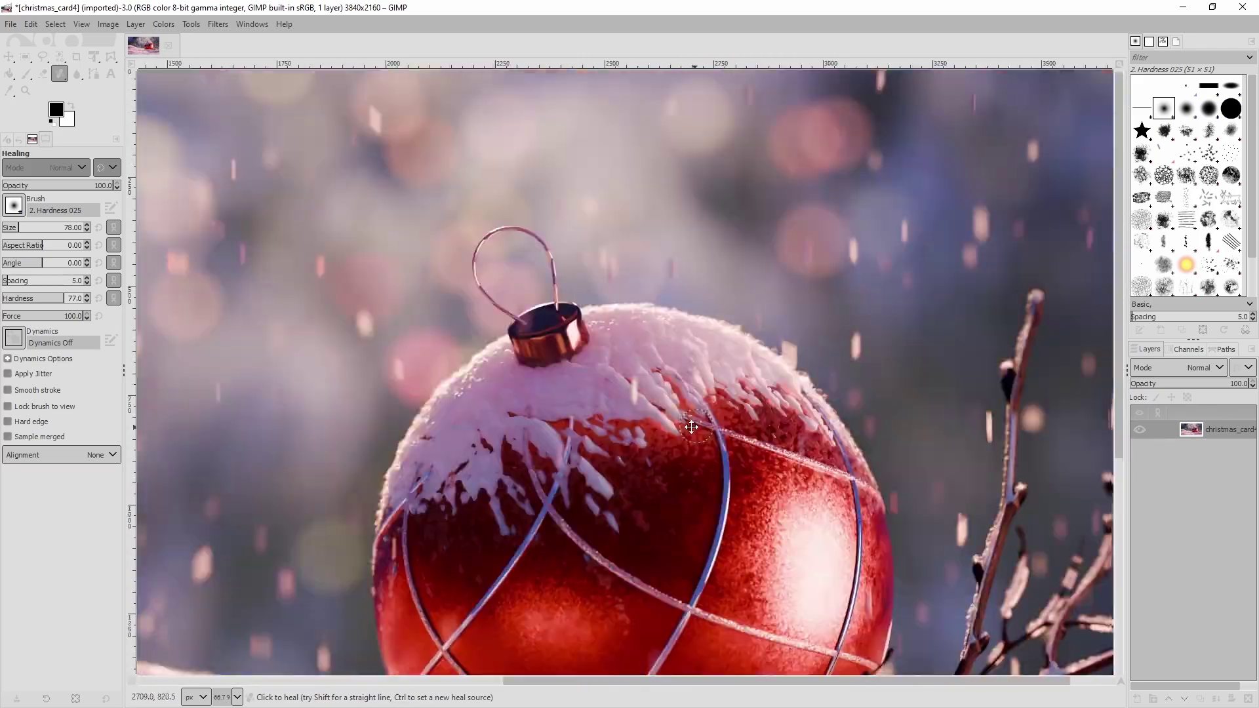
pyautogui.keyDown('ctrl'); pyautogui.scroll(-3, 505, 287); pyautogui.keyUp('ctrl')
pyautogui.keyDown('ctrl'); pyautogui.scroll(6, 655, 412); pyautogui.keyUp('ctrl')
pyautogui.keyDown('ctrl'); pyautogui.scroll(-5, 656, 411); pyautogui.keyUp('ctrl')
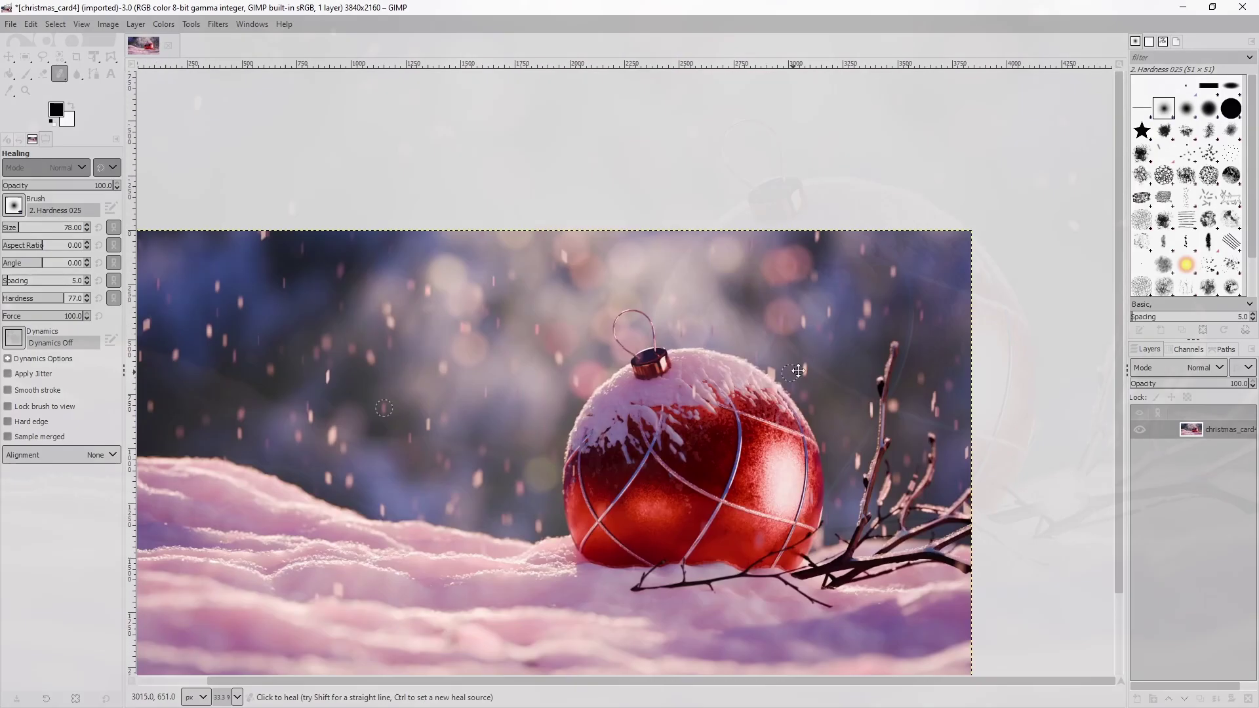